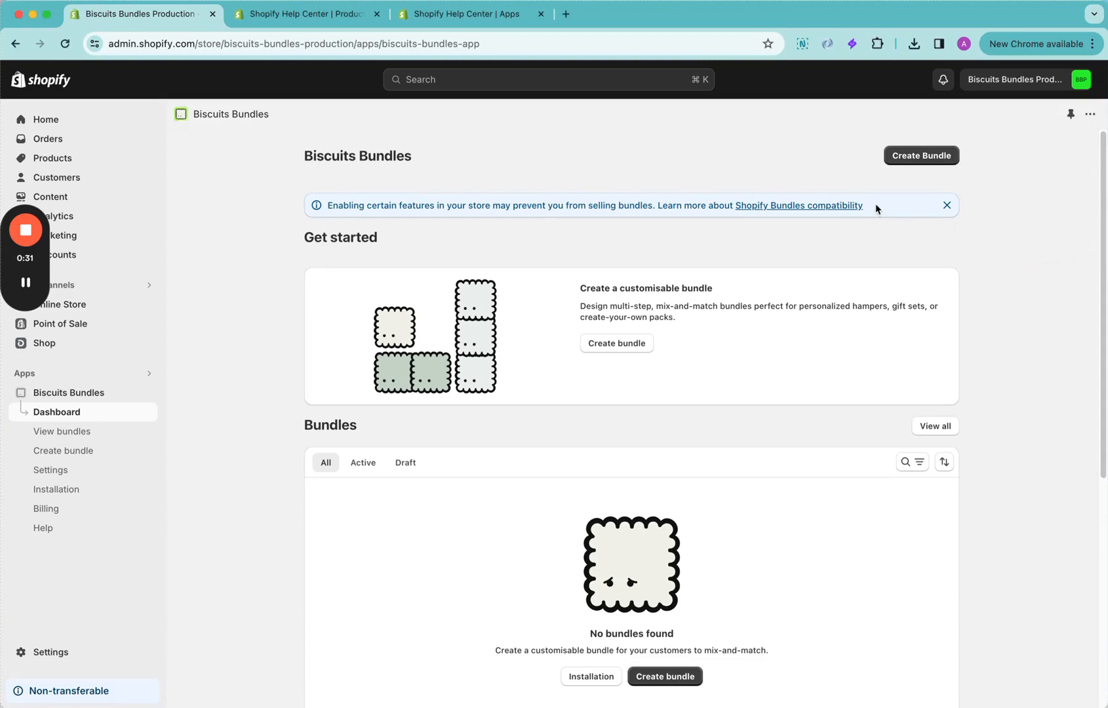
# Review the eligibility requirements in the Shopify Bundles compatibility article and return to the Biscuits Bundles dashboard
pyautogui.click(823, 208)
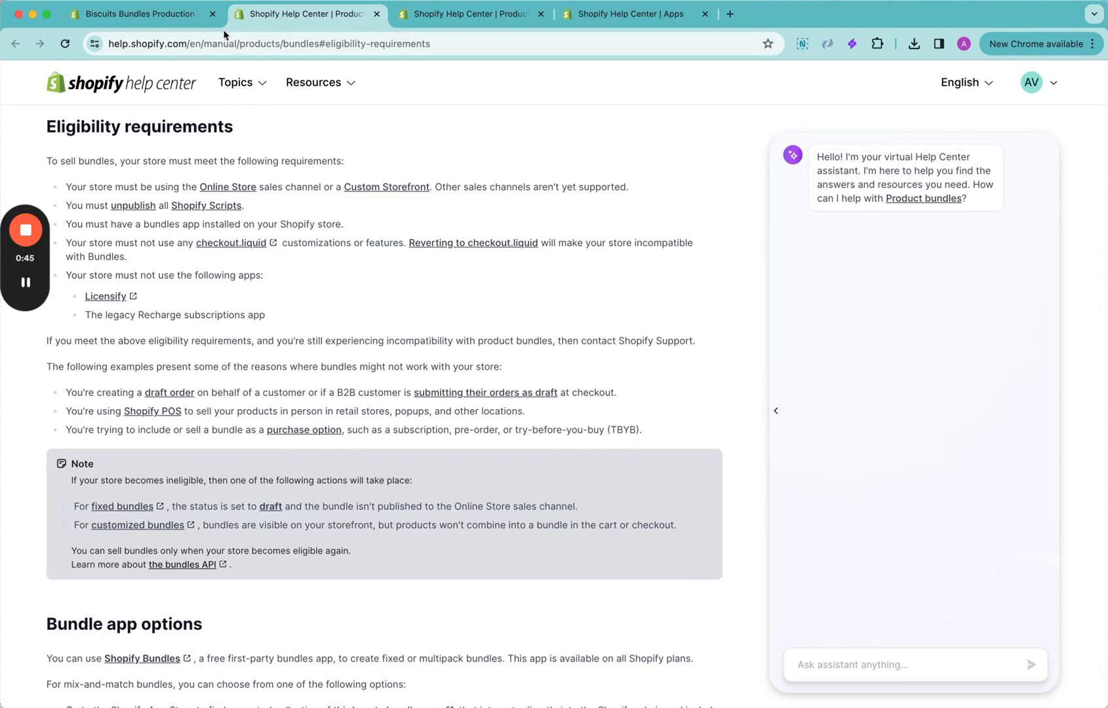
pyautogui.click(188, 22)
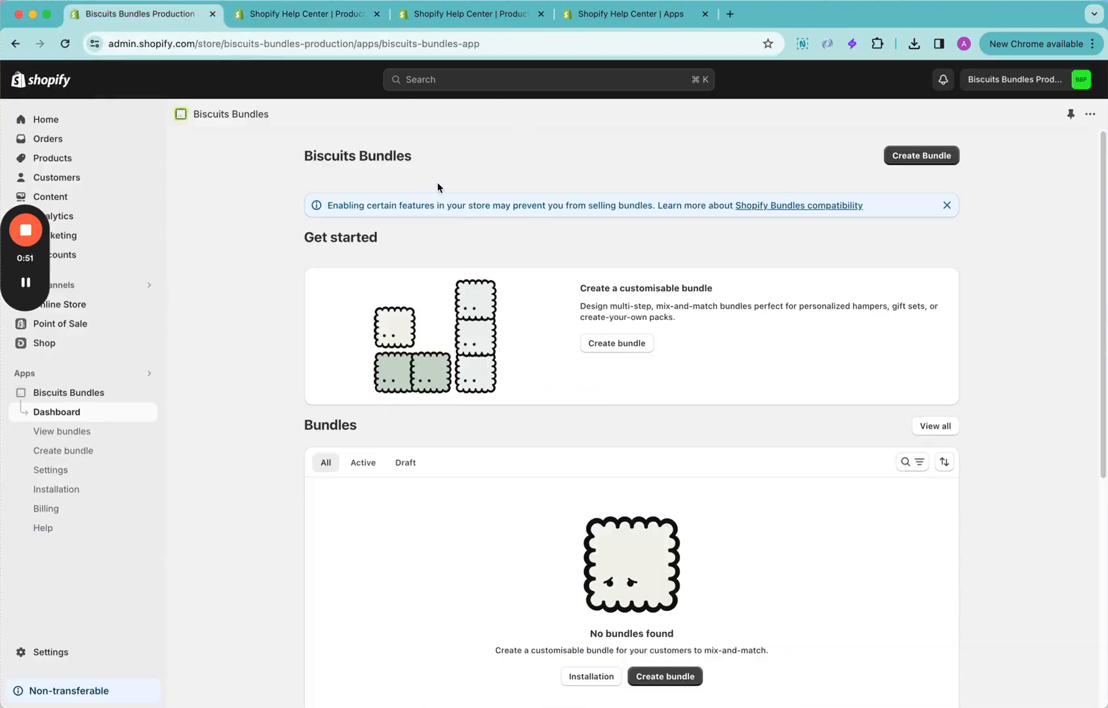
pyautogui.moveTo(26, 198); pyautogui.dragTo(875, 506)
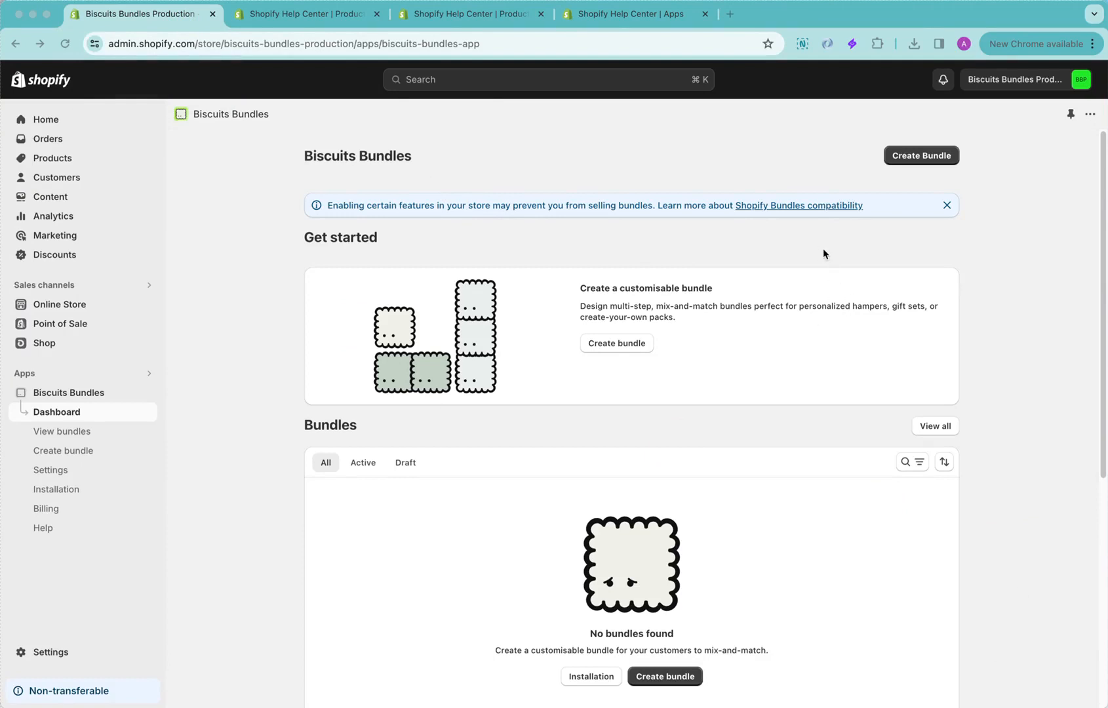
pyautogui.click(820, 244)
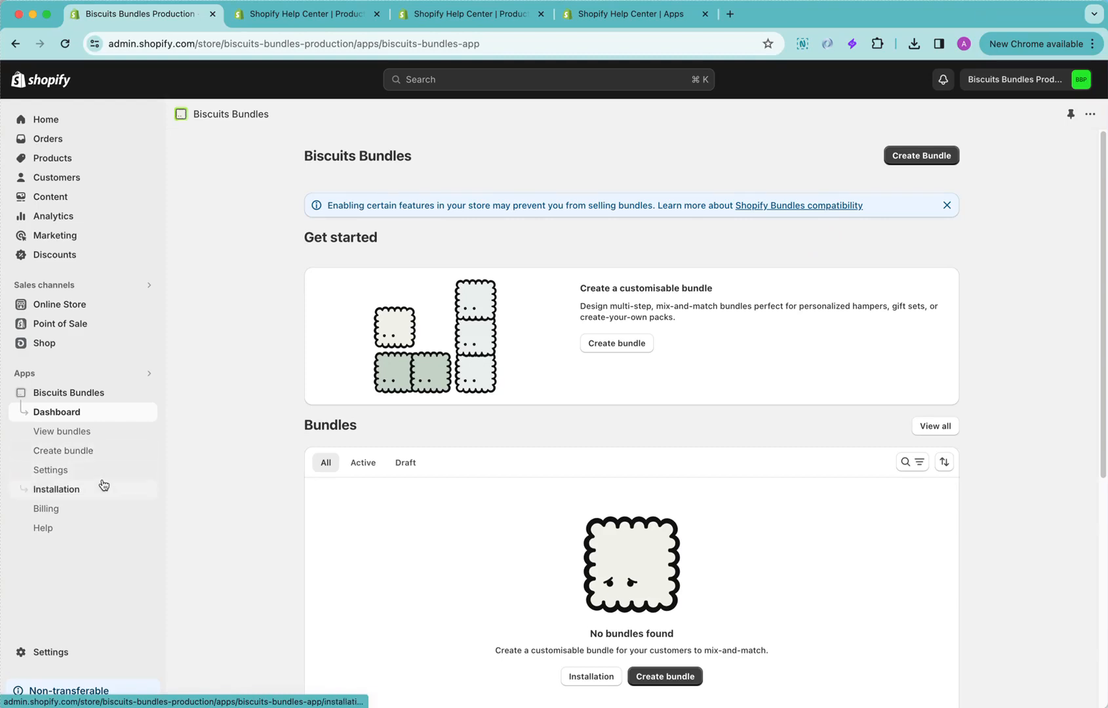
# Open the Biscuits Bundles installation guide and check whether the Debut (vintage theme) supports app blocks
pyautogui.click(57, 489)
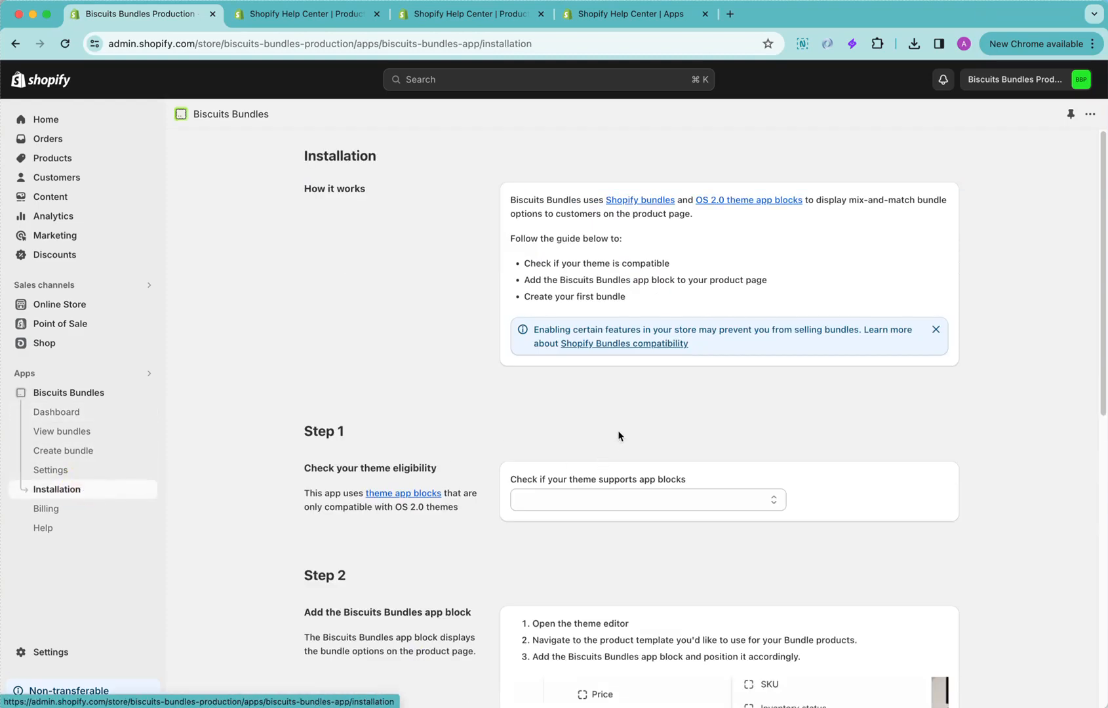
pyautogui.scroll(-3, 873, 442)
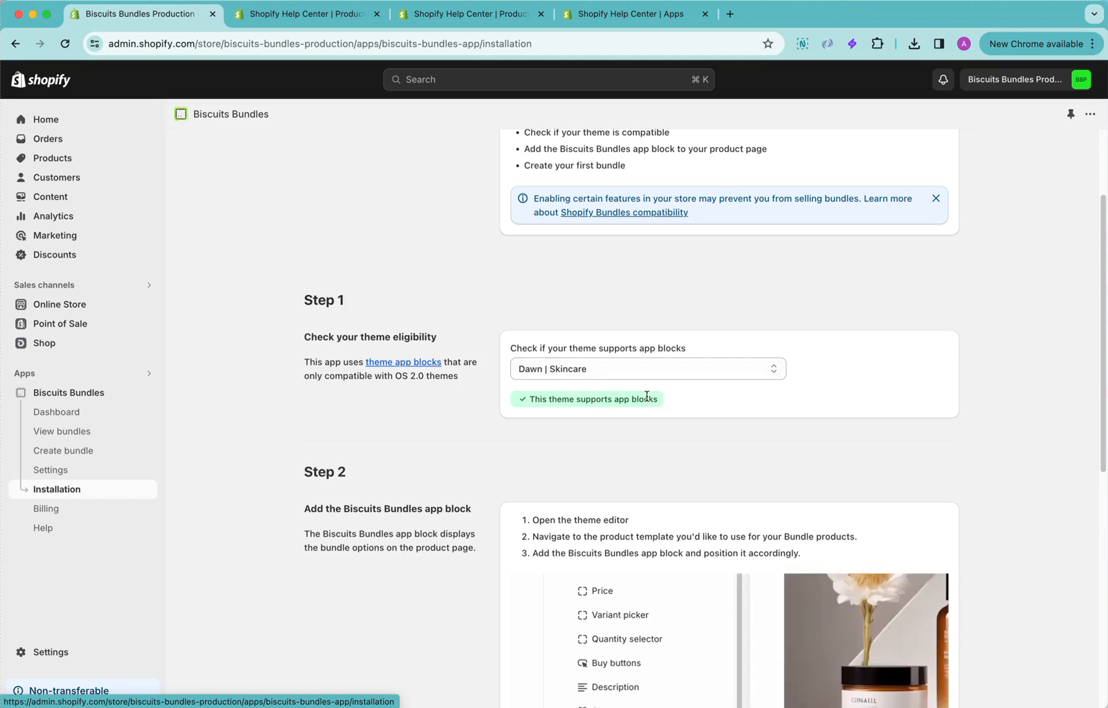
pyautogui.scroll(-1, 643, 420)
pyautogui.click(620, 367)
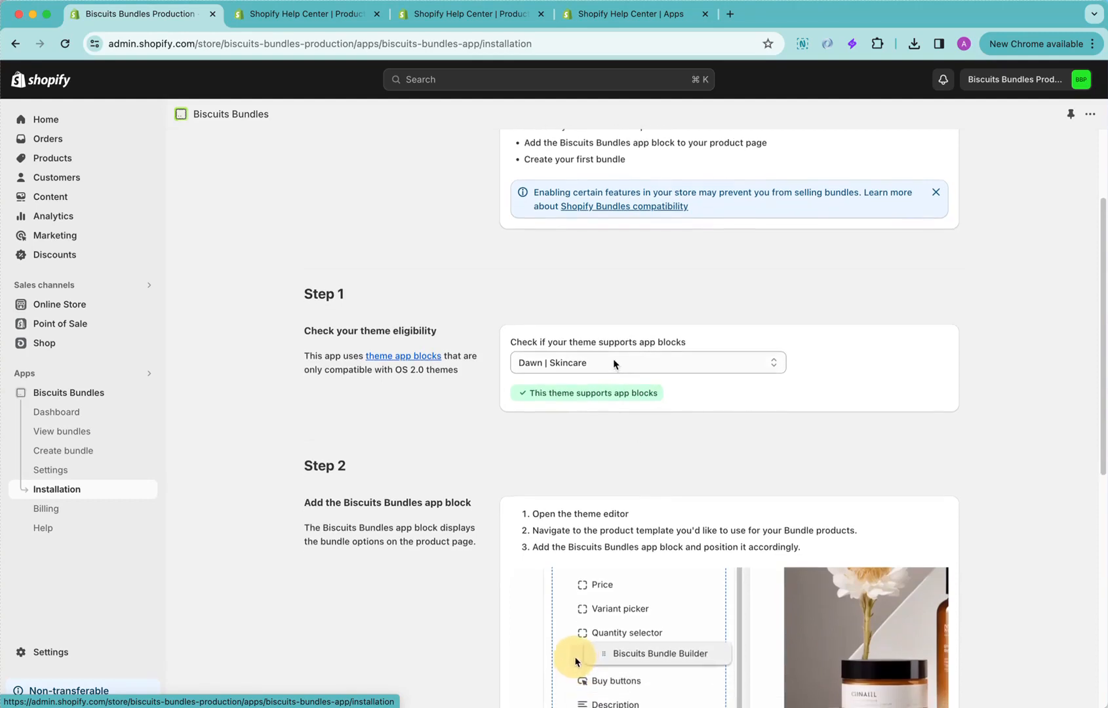
pyautogui.click(689, 345)
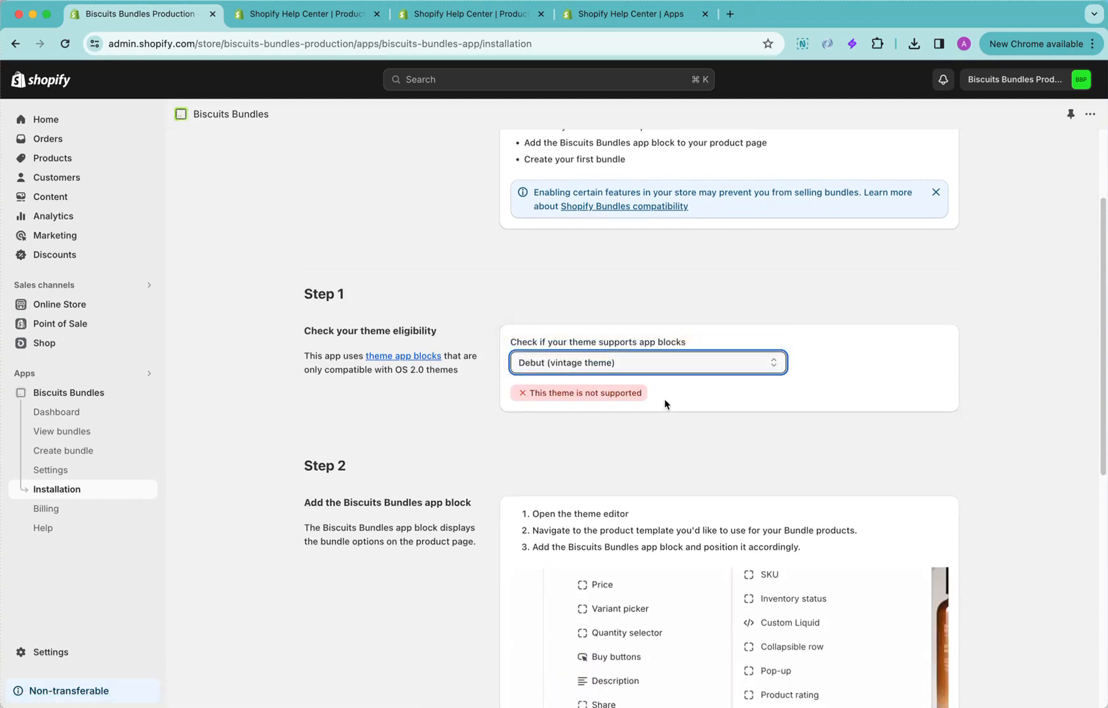
# Check whether the Dawn | Skincare theme supports app blocks
pyautogui.click(545, 390)
pyautogui.click(612, 413)
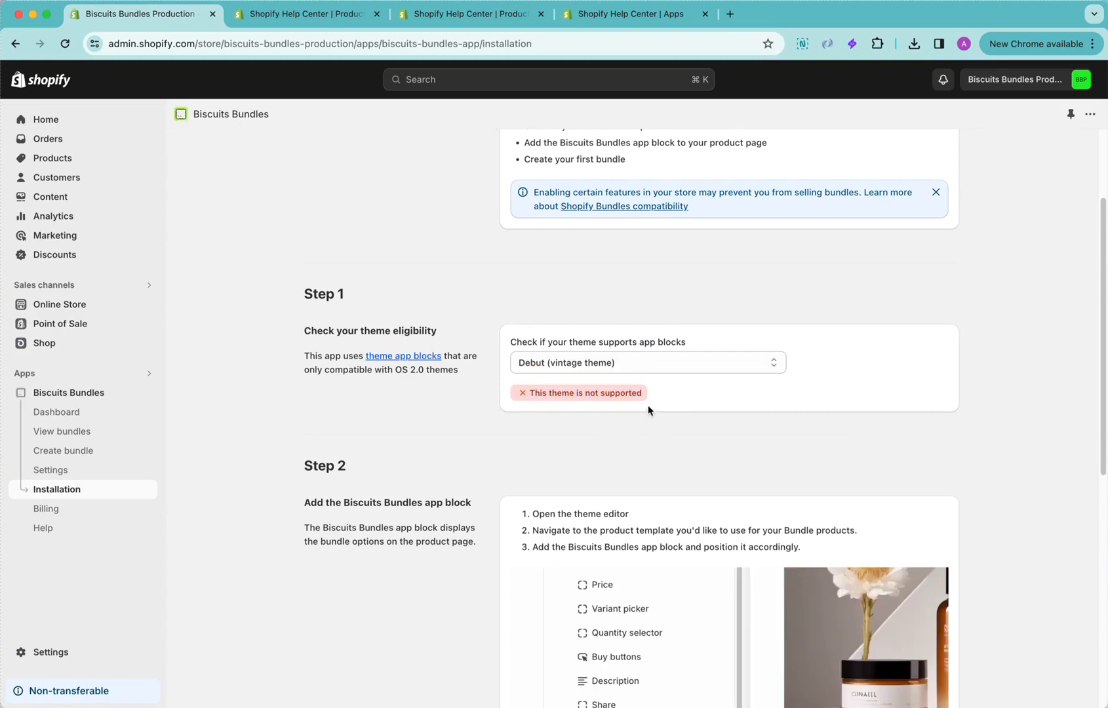
pyautogui.click(689, 361)
pyautogui.click(703, 379)
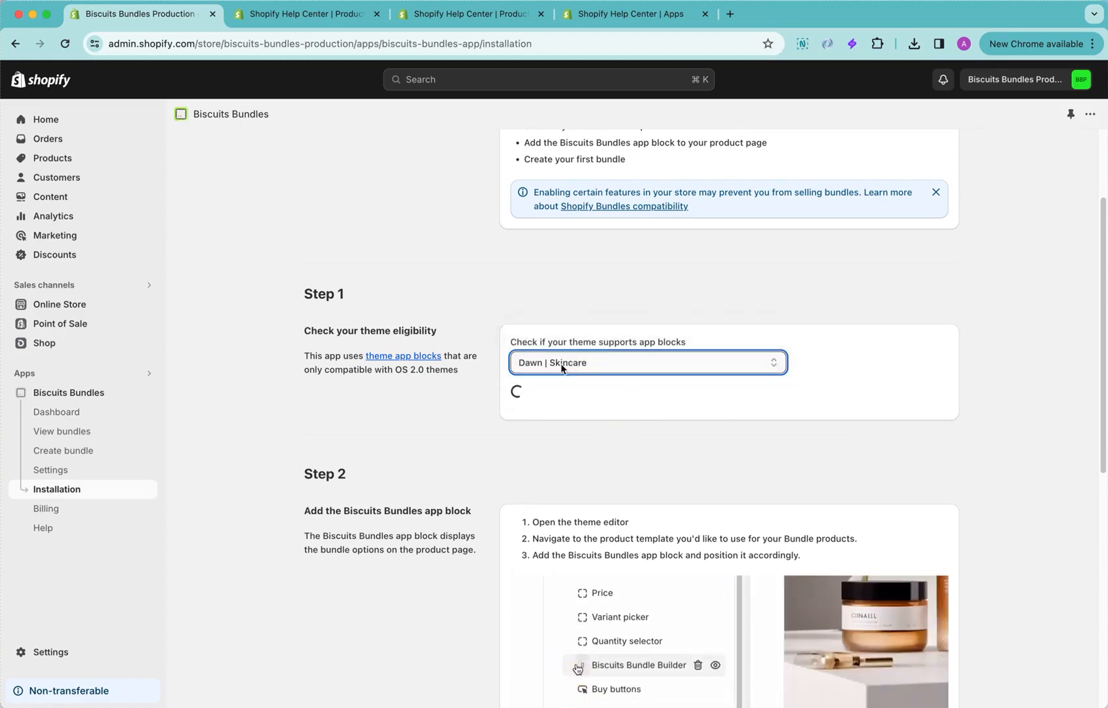
# Open the theme editor from Step 2 of the installation guide and dismiss the notice about the added Biscuits Bundle Builder block
pyautogui.scroll(-5, 709, 441)
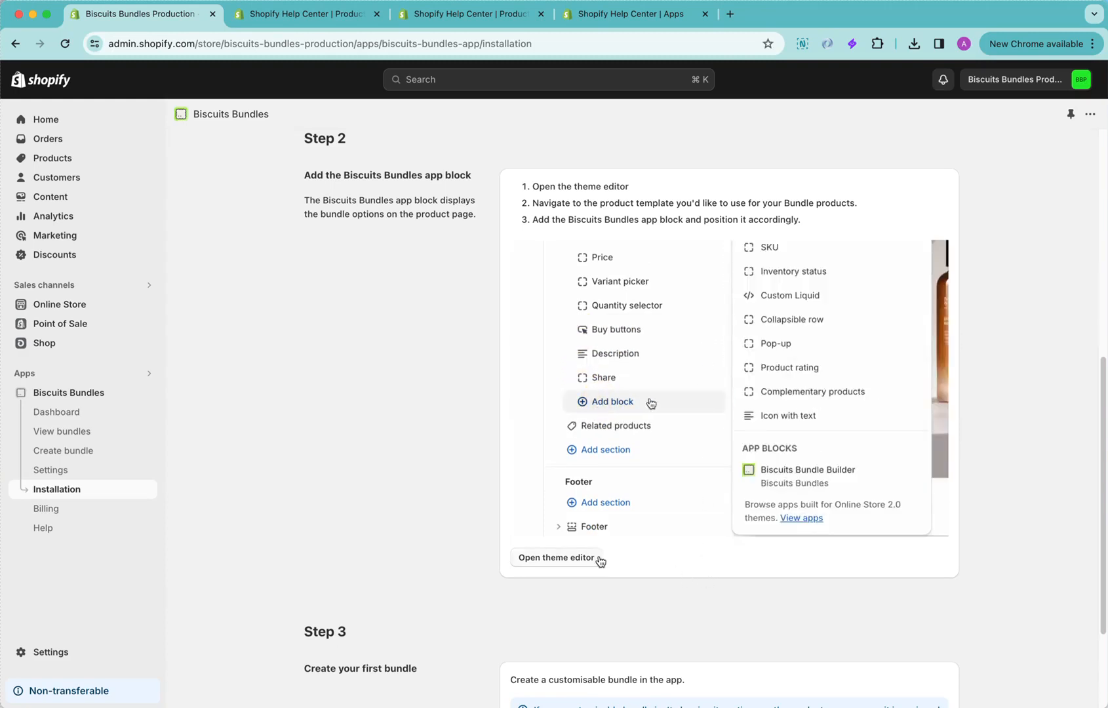
pyautogui.click(560, 559)
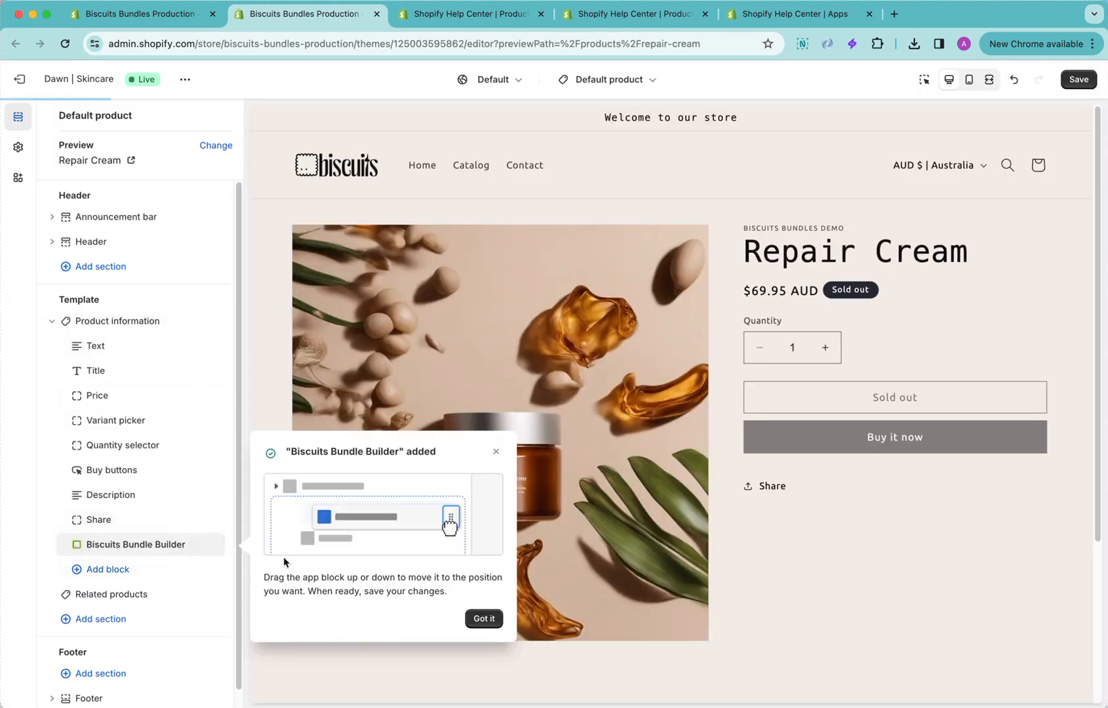
pyautogui.click(485, 618)
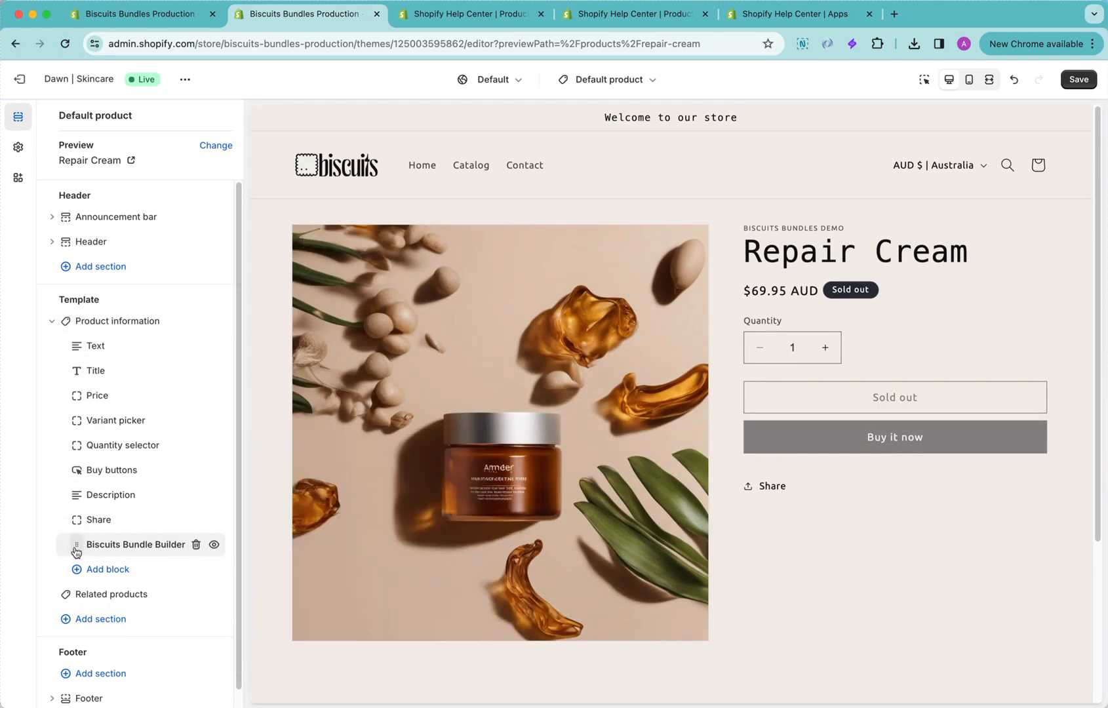
# Move the Biscuits Bundle Builder block between Quantity selector and Buy buttons in the Default product template and save the theme
pyautogui.moveTo(76, 545); pyautogui.dragTo(113, 485)
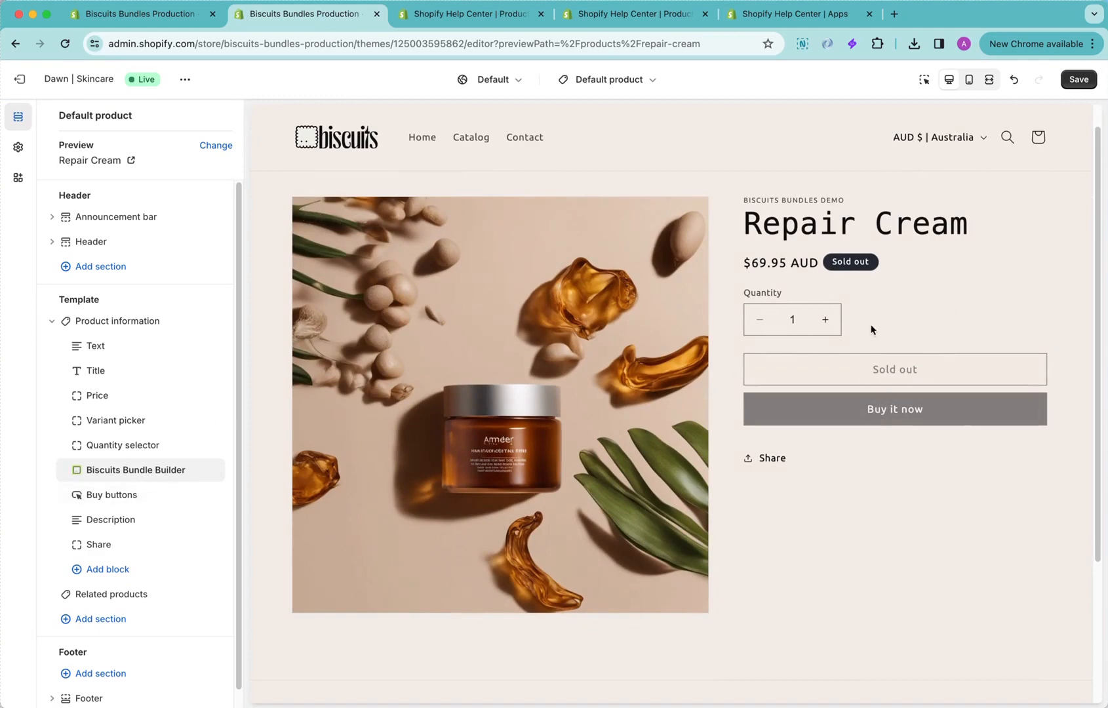
pyautogui.click(1078, 80)
# Return to the Biscuits Bundles app and start a new customisable bundle with the product title "Skincare Essentials Pack"
pyautogui.click(175, 27)
pyautogui.scroll(-3, 393, 403)
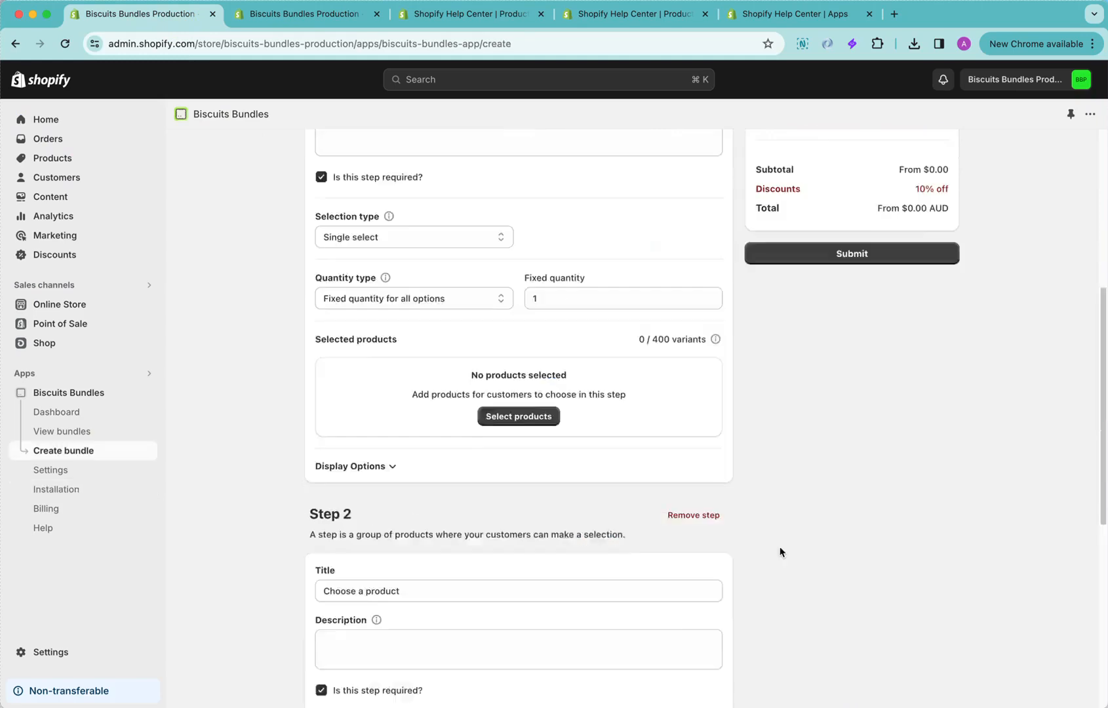
pyautogui.scroll(5, 780, 551)
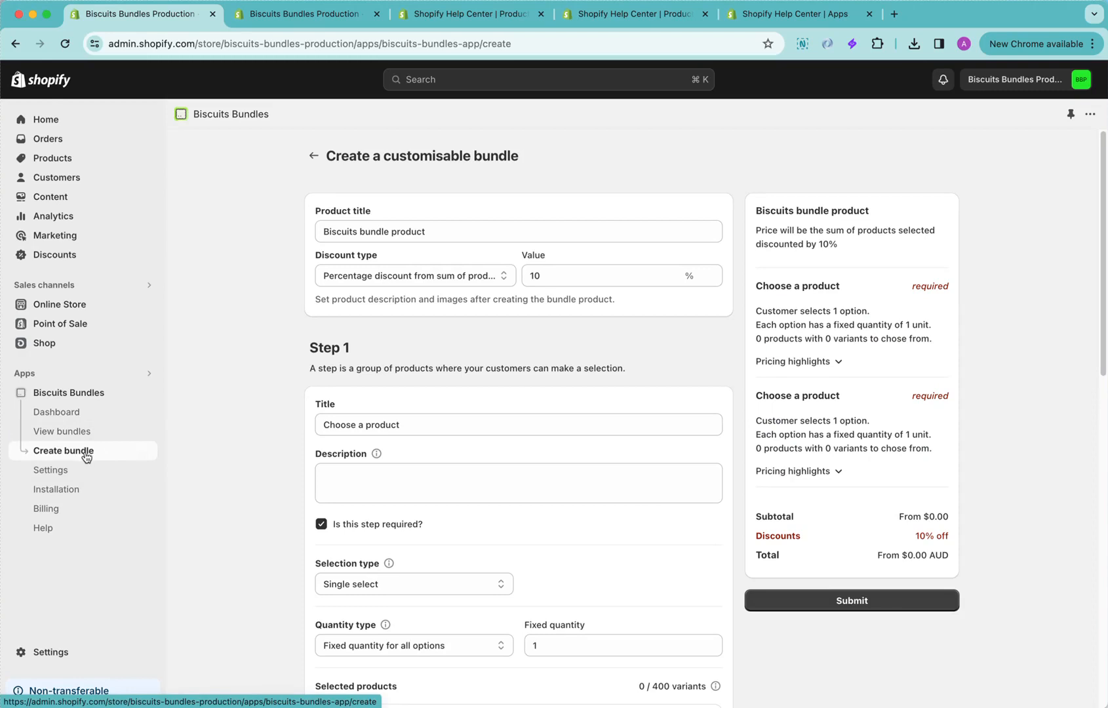
pyautogui.moveTo(453, 231); pyautogui.dragTo(307, 231)
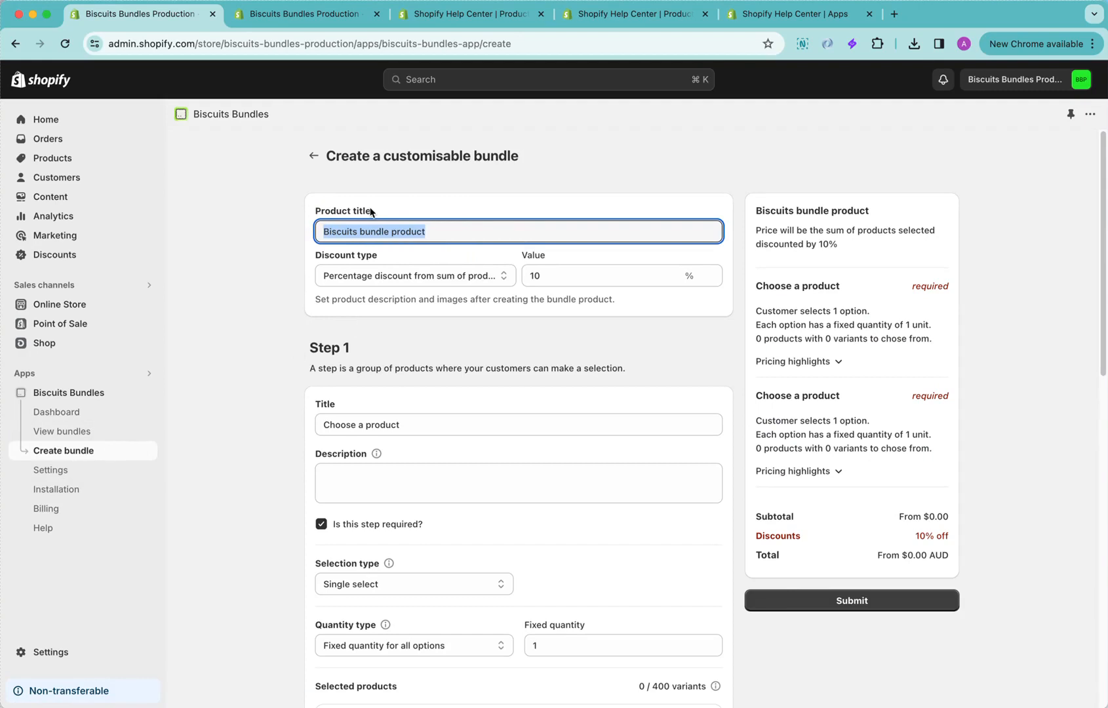
pyautogui.write('Skinc')
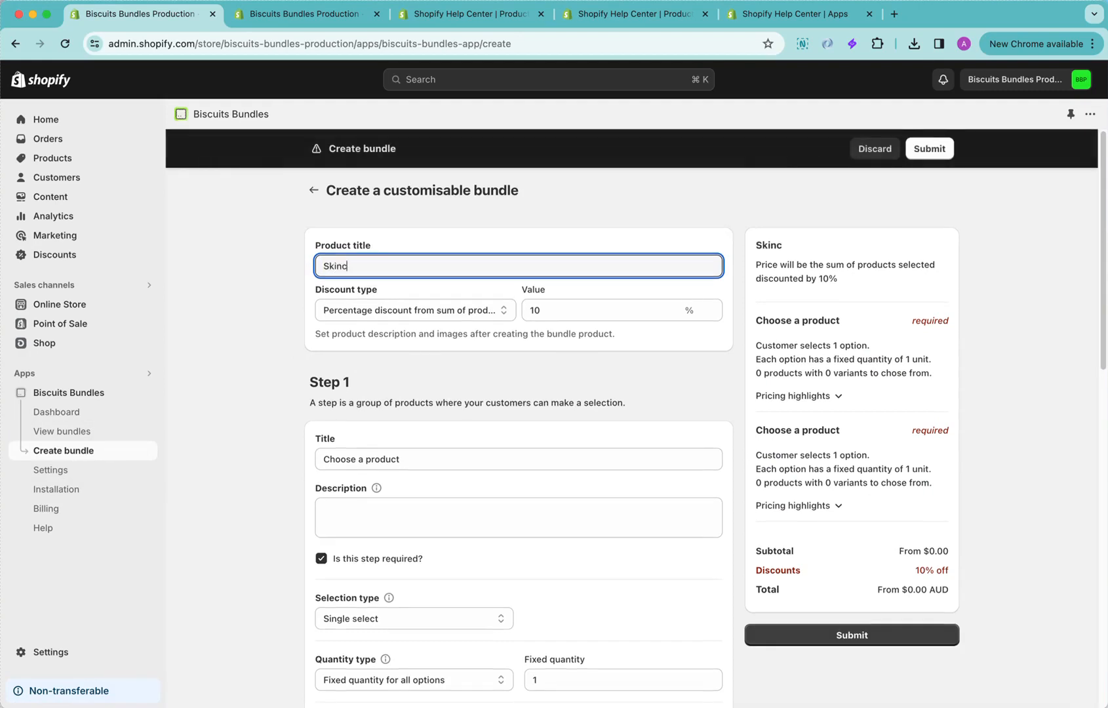
pyautogui.write('are Essentials P')
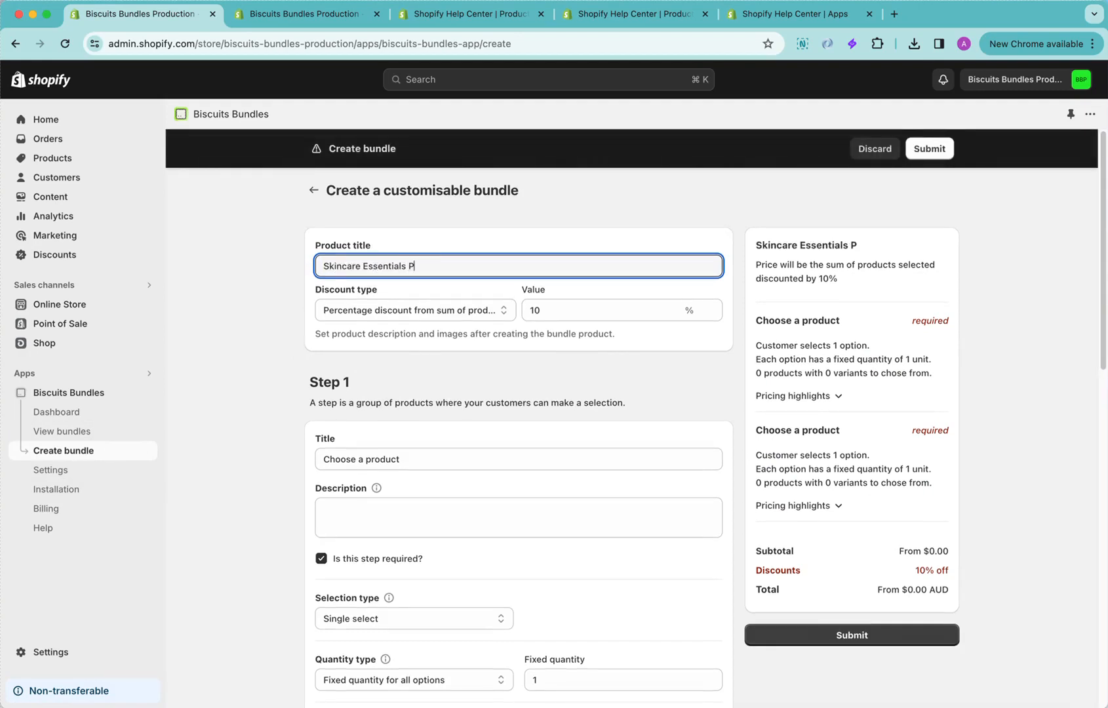
pyautogui.write('ack')
# Set the bundle's discount type to Fixed total price with a value of $49.99
pyautogui.click(426, 310)
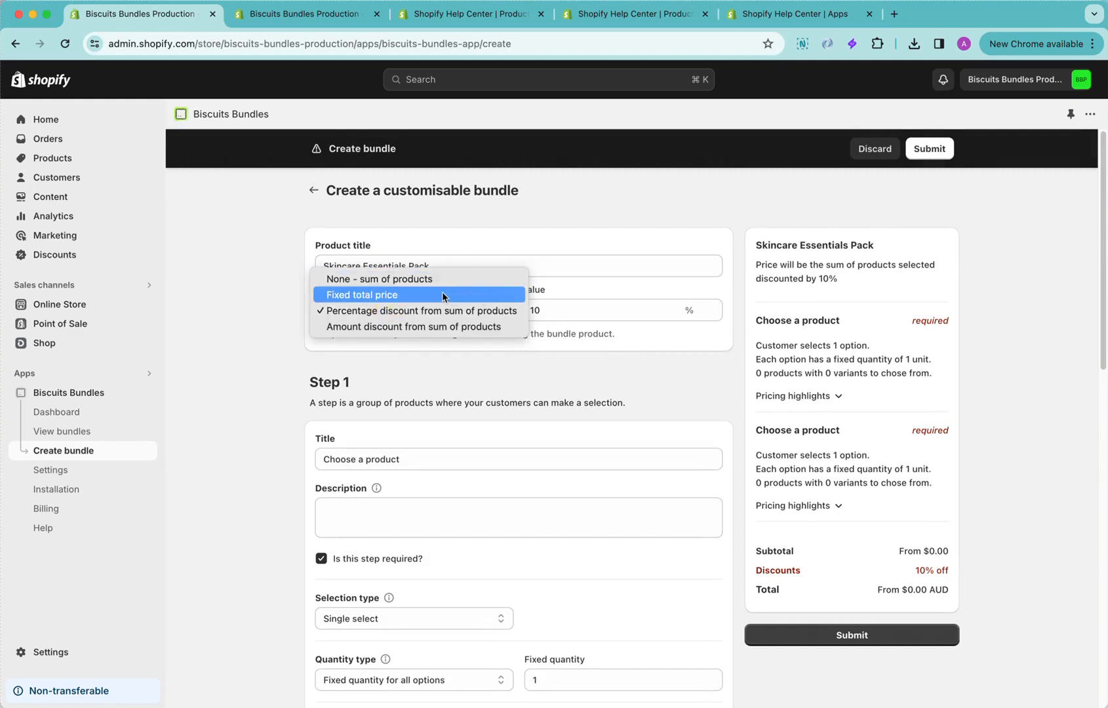
pyautogui.click(445, 295)
pyautogui.doubleClick(544, 310)
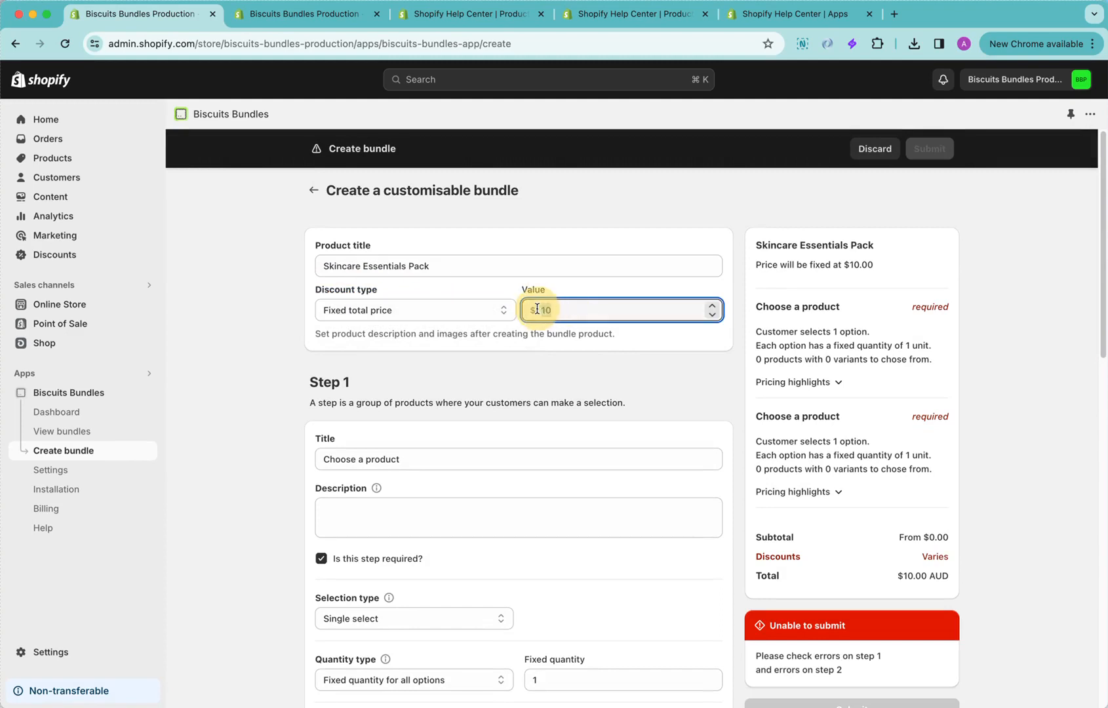
pyautogui.write('49.99')
pyautogui.click(720, 350)
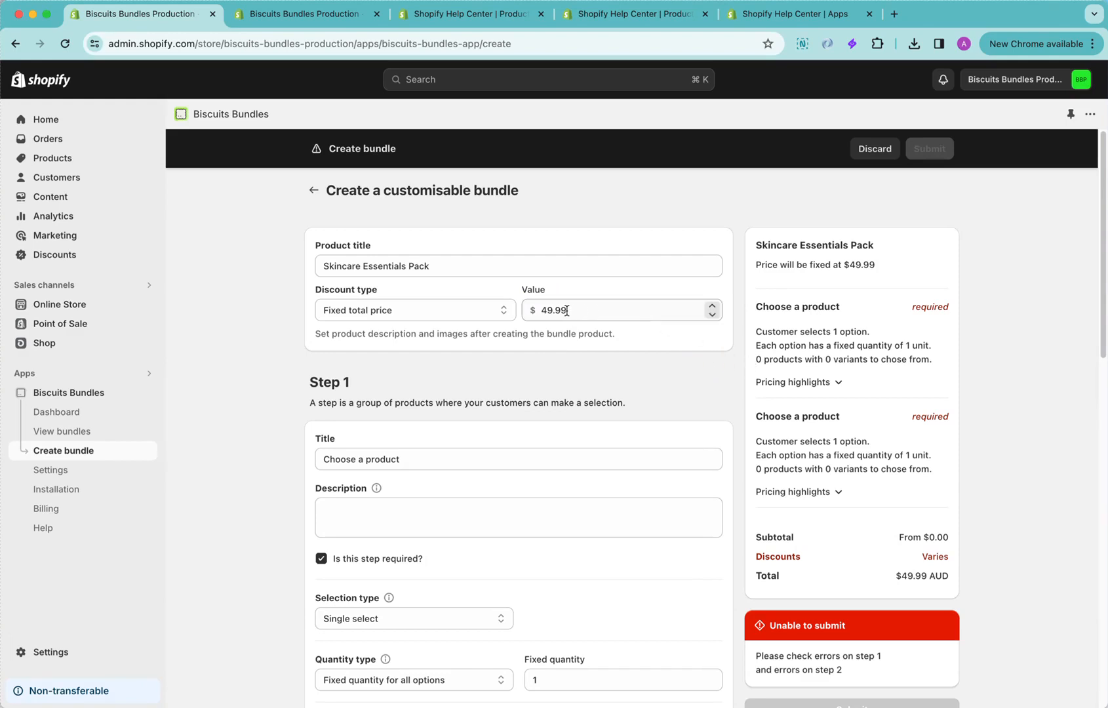
# Replace the title of the bundle's Step 1 with "Select 3 serums"
pyautogui.scroll(-1, 621, 346)
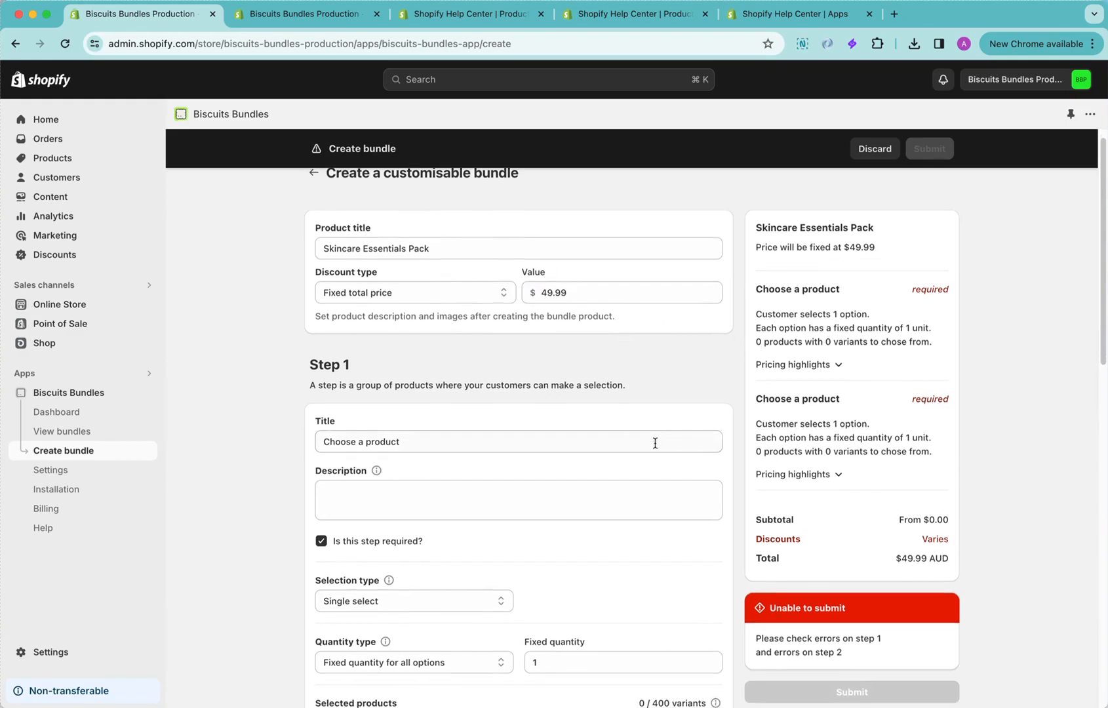
pyautogui.scroll(-2, 655, 440)
pyautogui.scroll(-3, 535, 468)
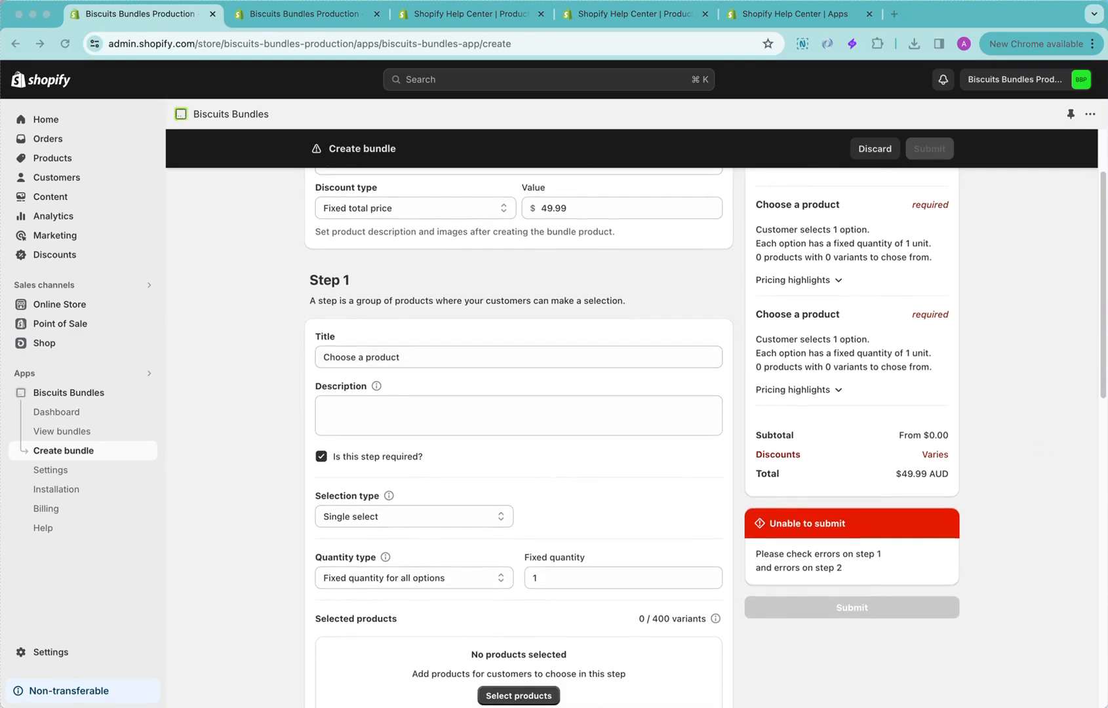
pyautogui.tripleClick(551, 354)
pyautogui.write('Select 3 serums')
pyautogui.click(615, 302)
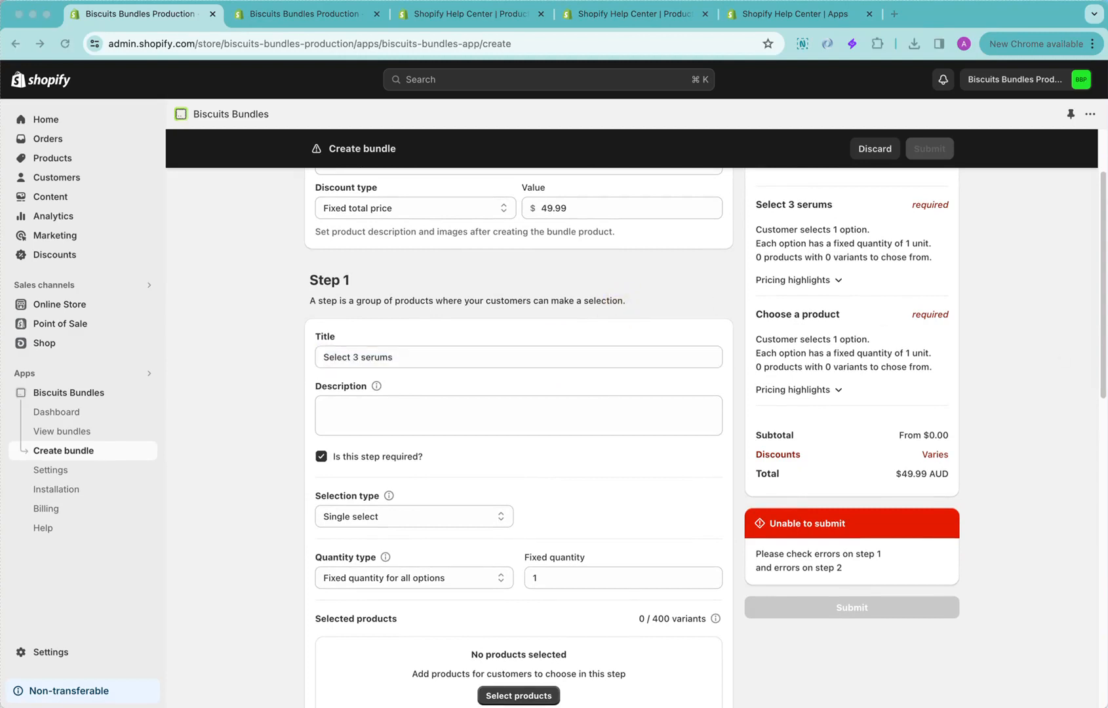
# Set the Step 1 description to "The serum is the most power-packed step in your routine. Choose up to 3 for alternating routines that align with your goals."
pyautogui.click(601, 403)
pyautogui.write('The serum is the most power-packed step in your routine. Choose up to 3 for alternating routines that align with your goals.')
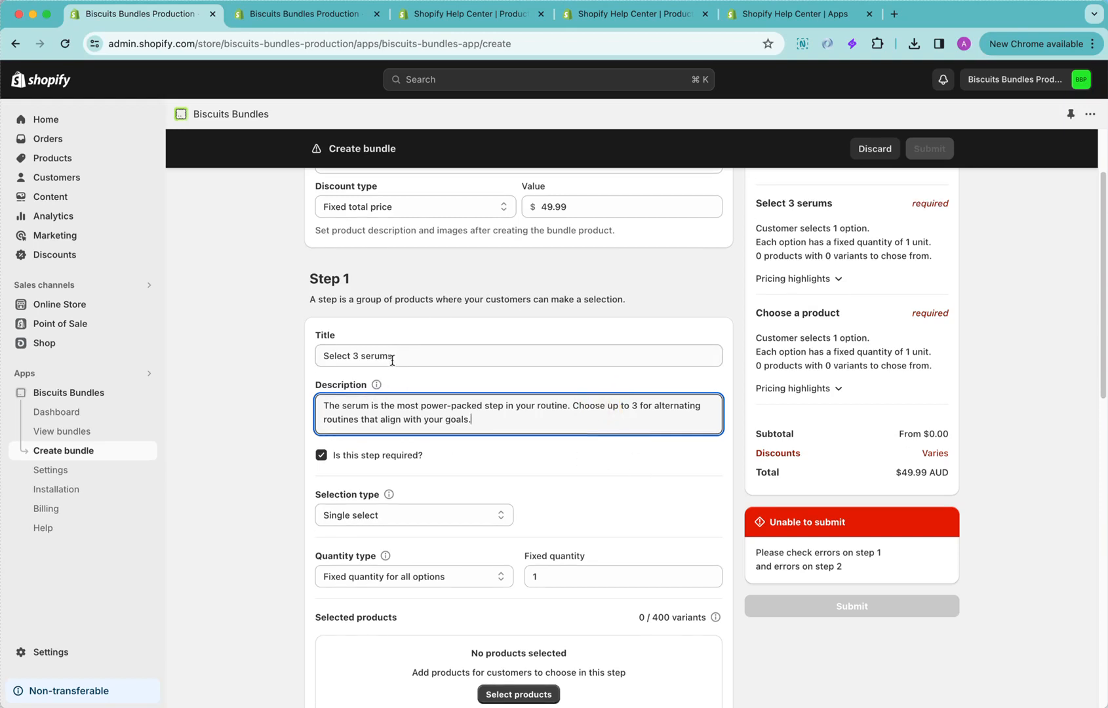
# Make Step 1 of the bundle optional and switch it back to required
pyautogui.scroll(-4, 482, 391)
pyautogui.click(496, 341)
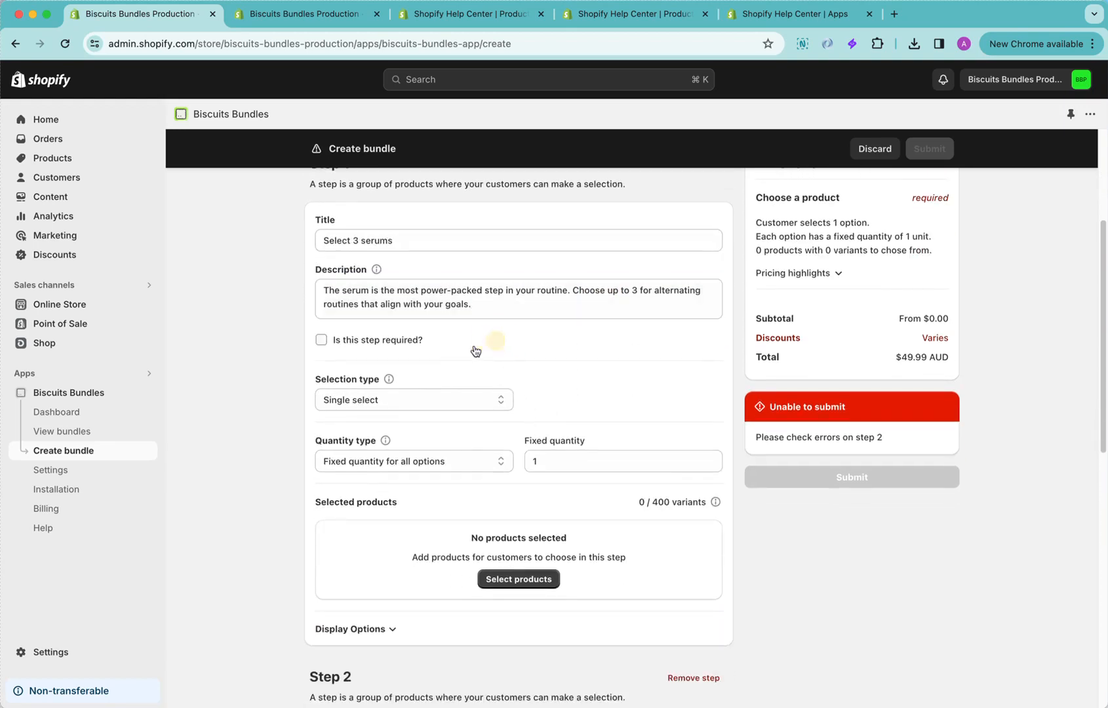
pyautogui.click(375, 341)
# Set Step 1's selection type to Multi select with both the minimum and maximum selectable set to 3
pyautogui.scroll(-1, 527, 368)
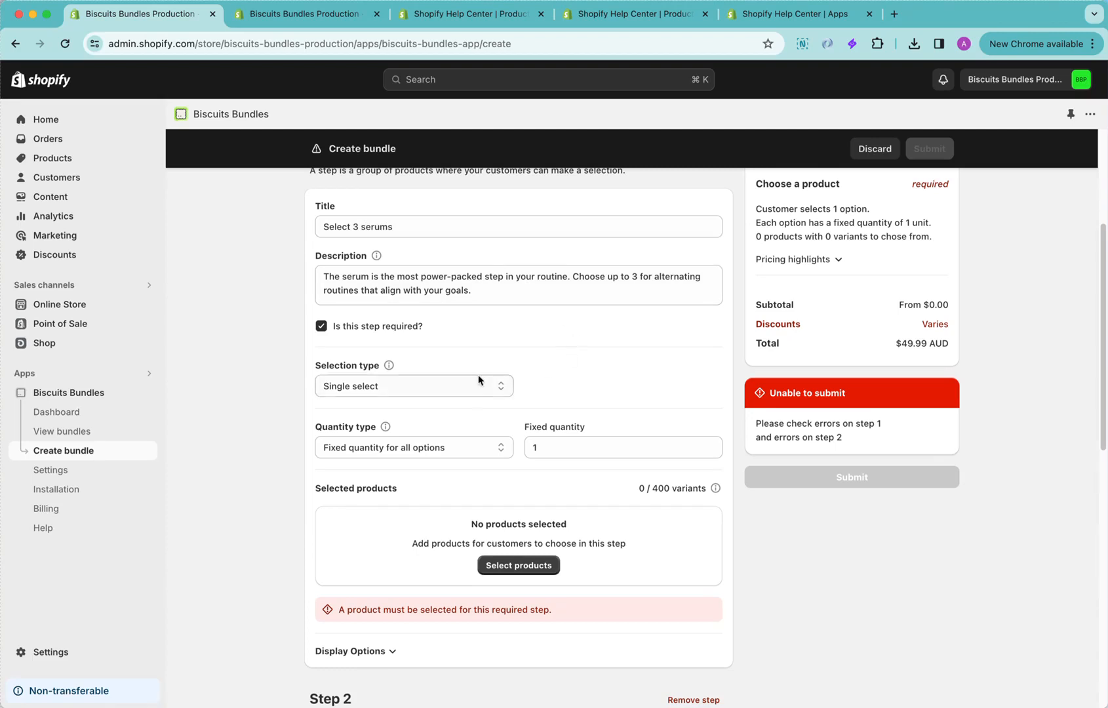
pyautogui.click(397, 384)
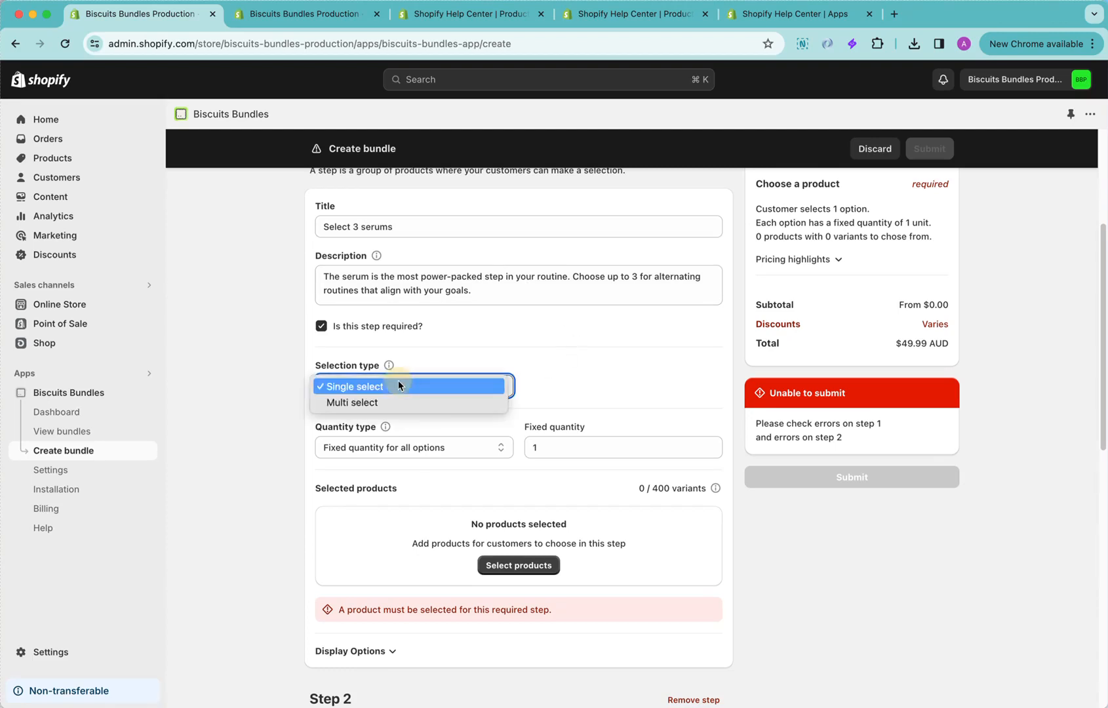
pyautogui.click(442, 401)
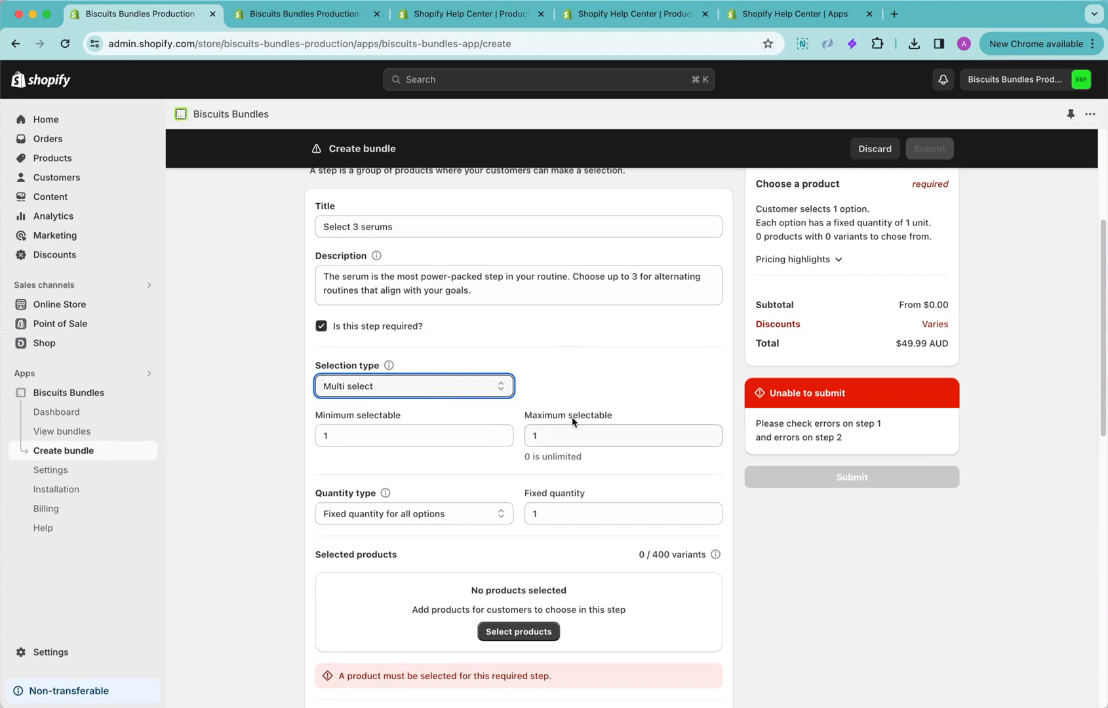
pyautogui.click(711, 431)
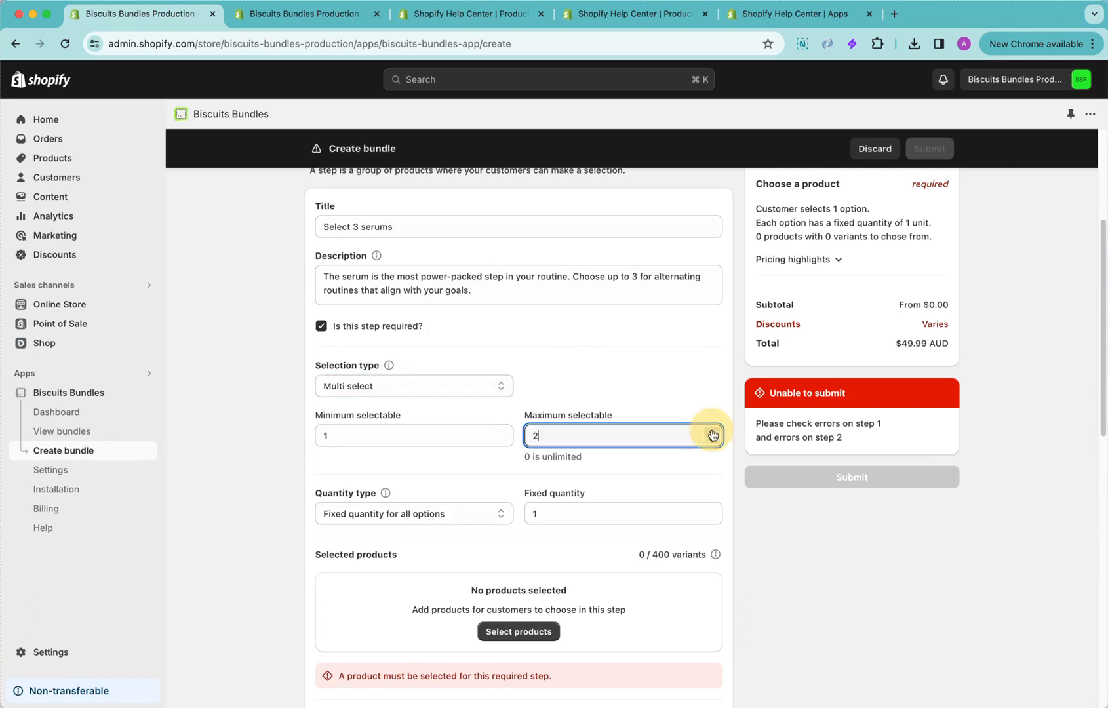
pyautogui.click(712, 431)
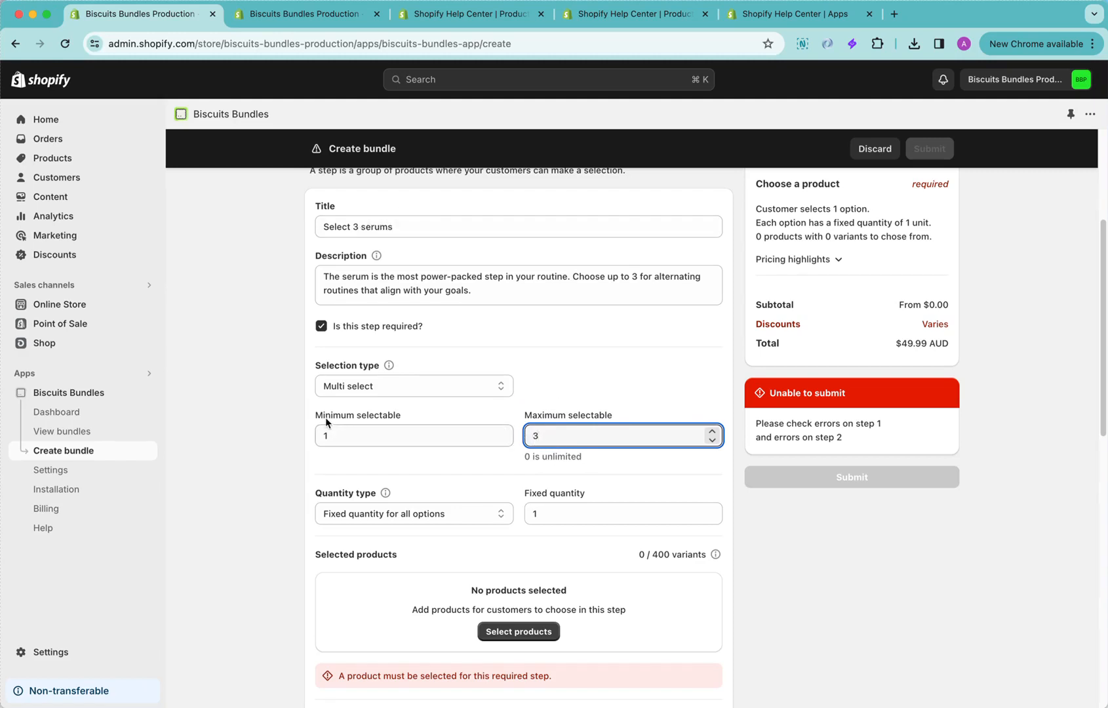
pyautogui.click(504, 430)
pyautogui.click(503, 430)
pyautogui.click(503, 430)
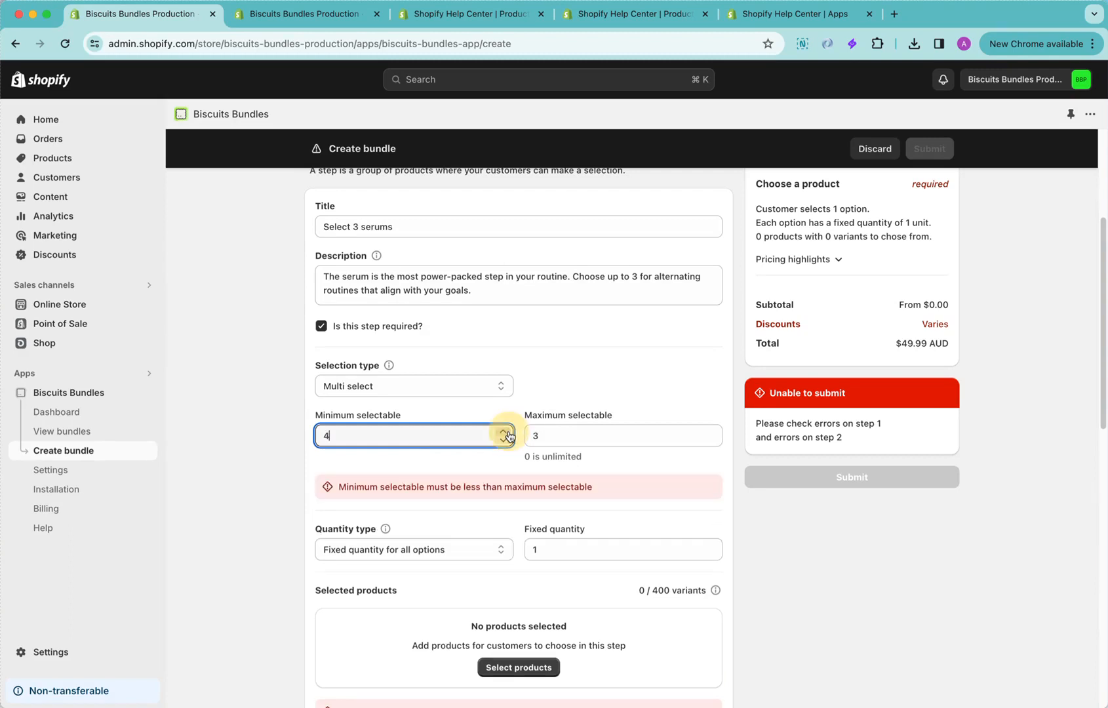
pyautogui.click(503, 440)
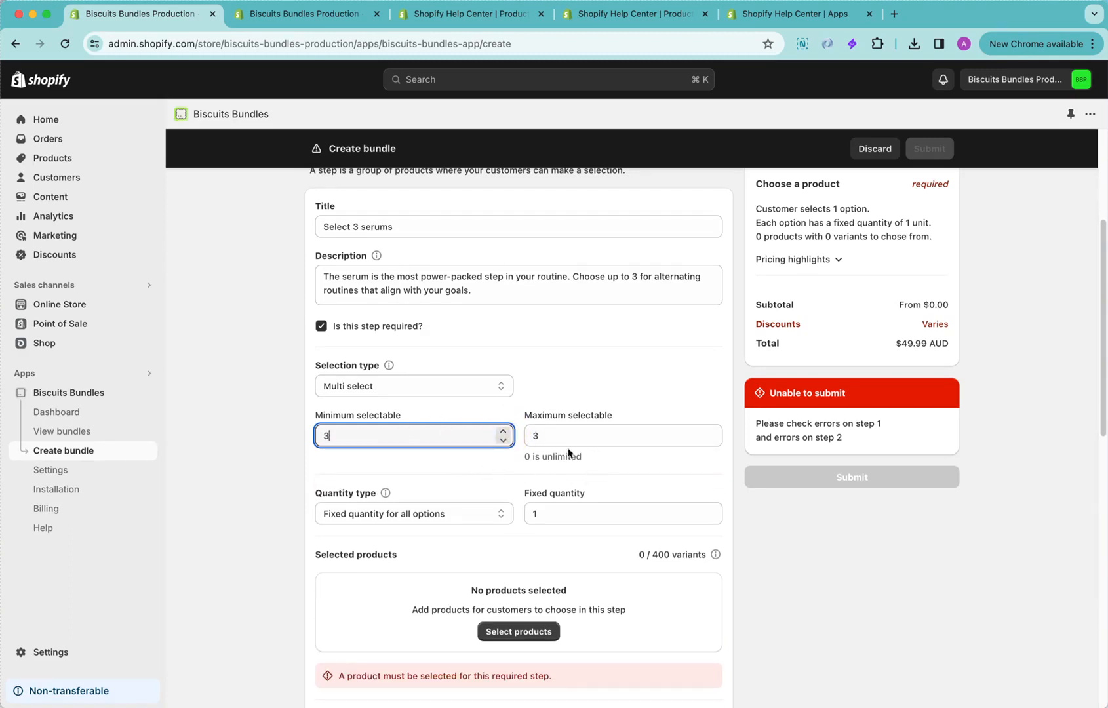
pyautogui.scroll(-1, 536, 469)
pyautogui.click(526, 435)
pyautogui.scroll(-1, 536, 459)
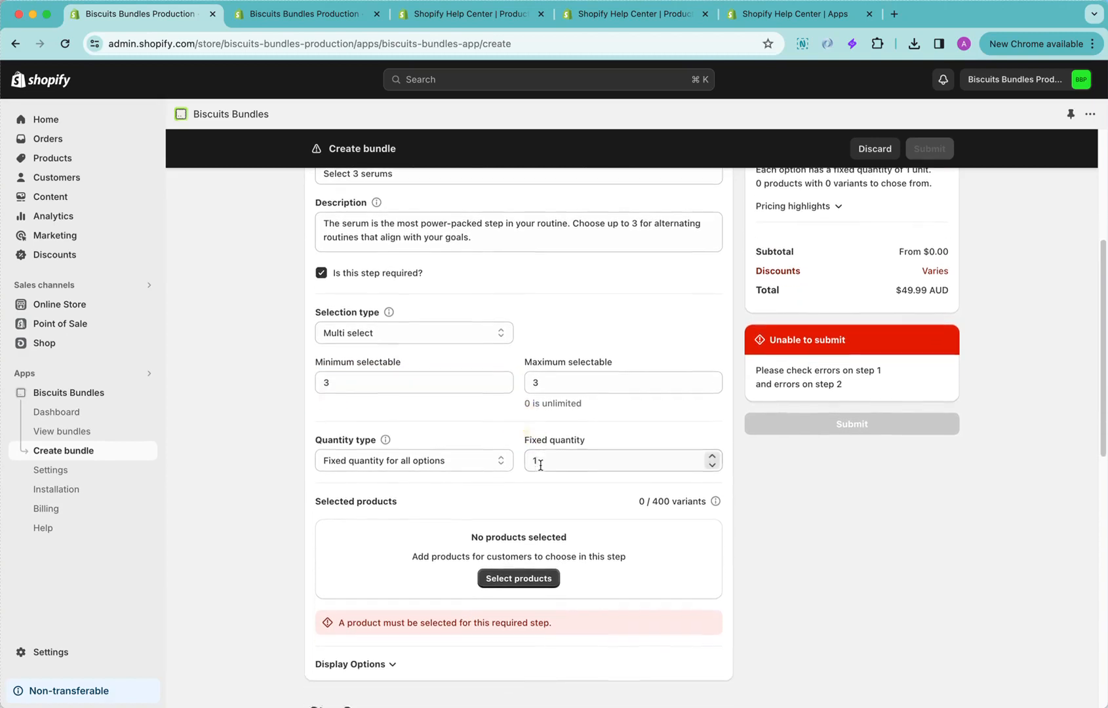
# Set Step 1's quantity type to Customer decides quantities with a maximum quantity of 3
pyautogui.scroll(-1, 526, 474)
pyautogui.scroll(-1, 507, 452)
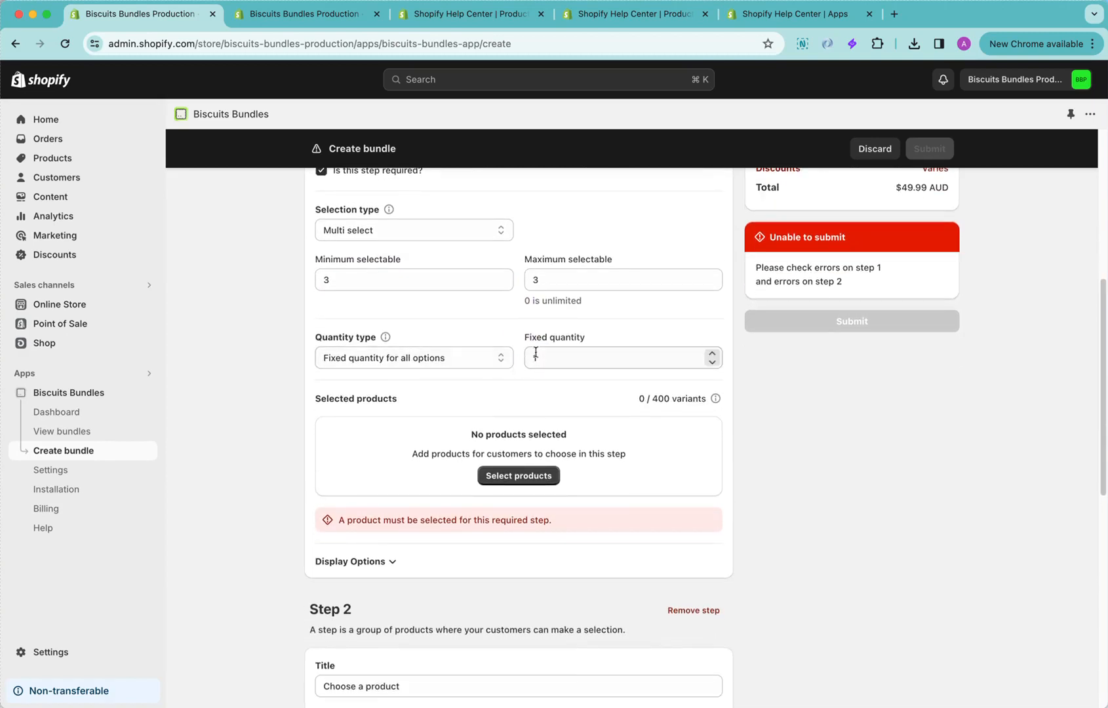
pyautogui.click(489, 359)
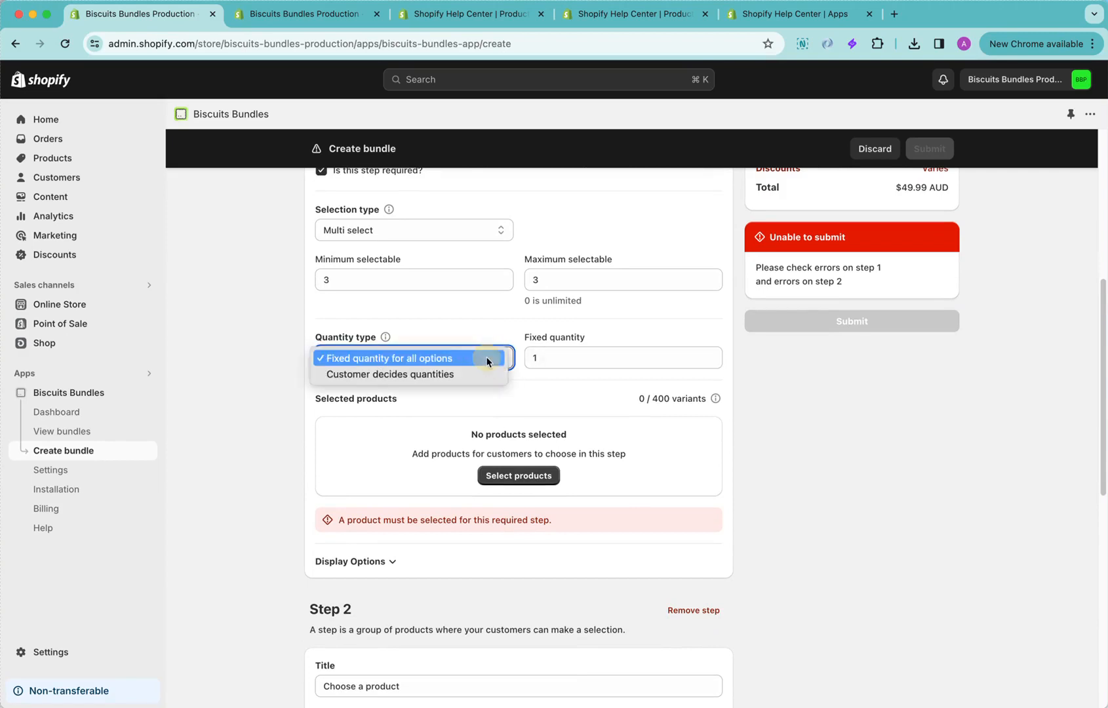
pyautogui.click(474, 375)
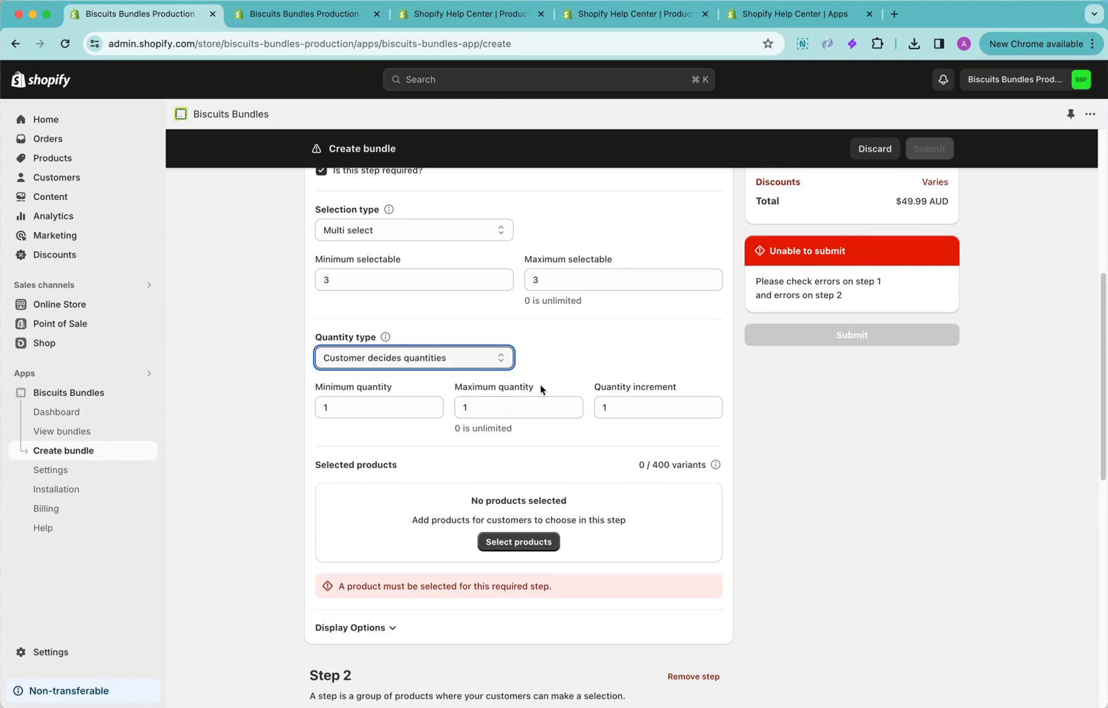
pyautogui.scroll(1, 541, 388)
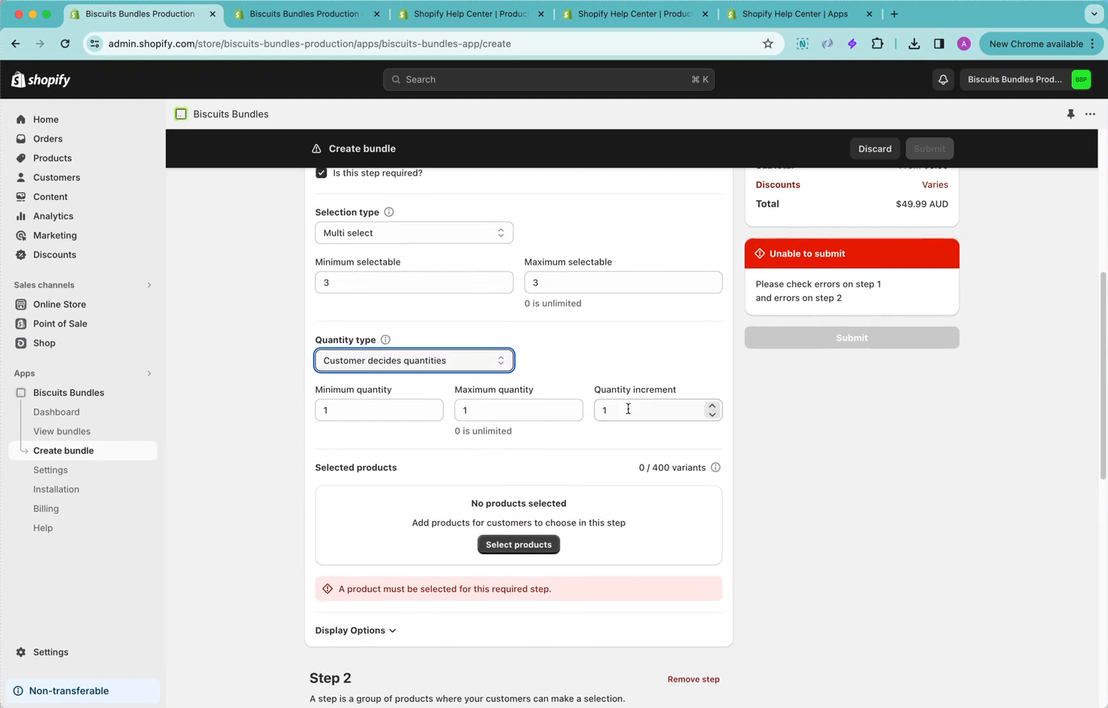
pyautogui.click(574, 411)
pyautogui.click(574, 411)
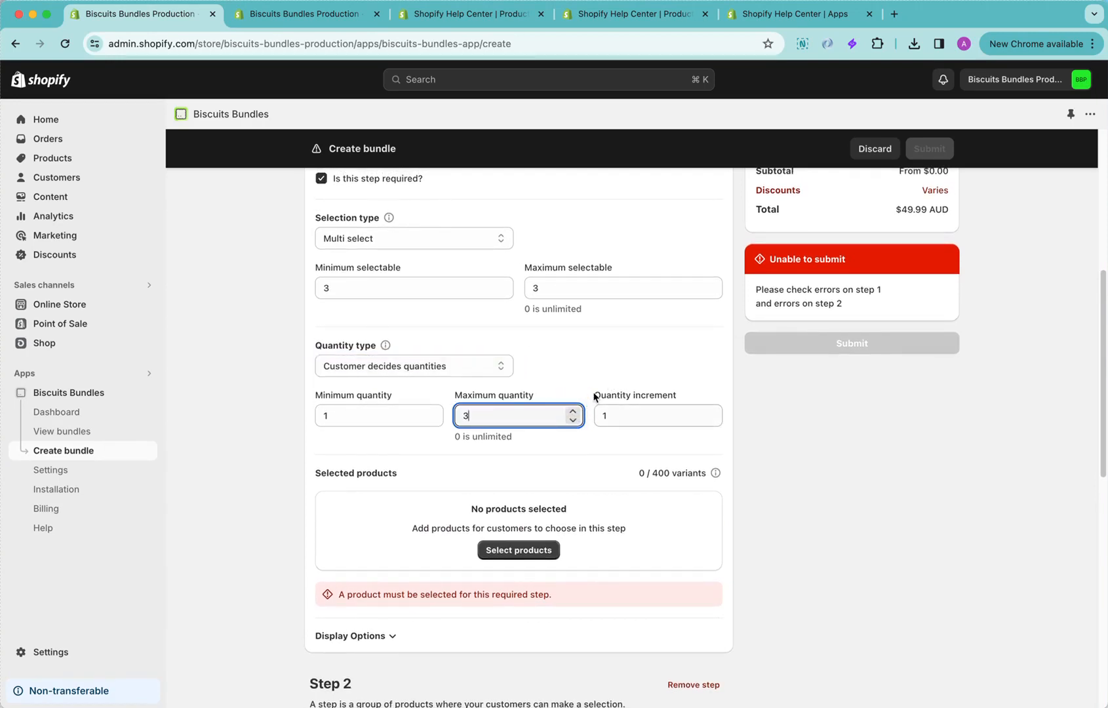
pyautogui.scroll(3, 583, 354)
pyautogui.scroll(-3, 603, 426)
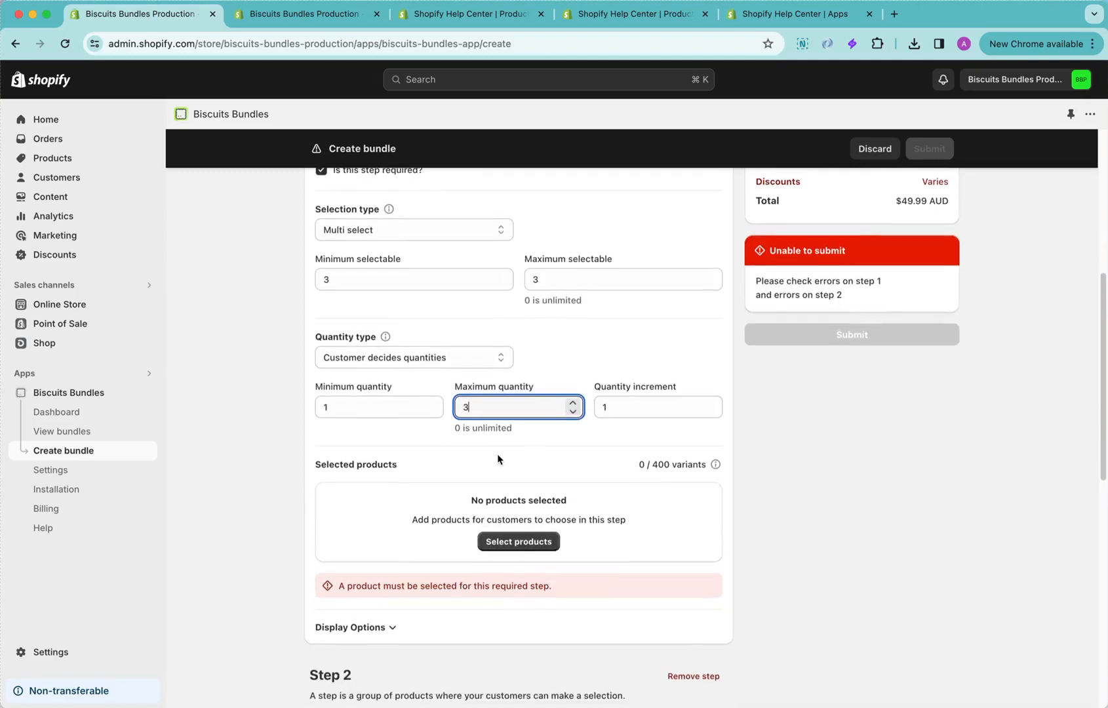
pyautogui.scroll(1, 496, 459)
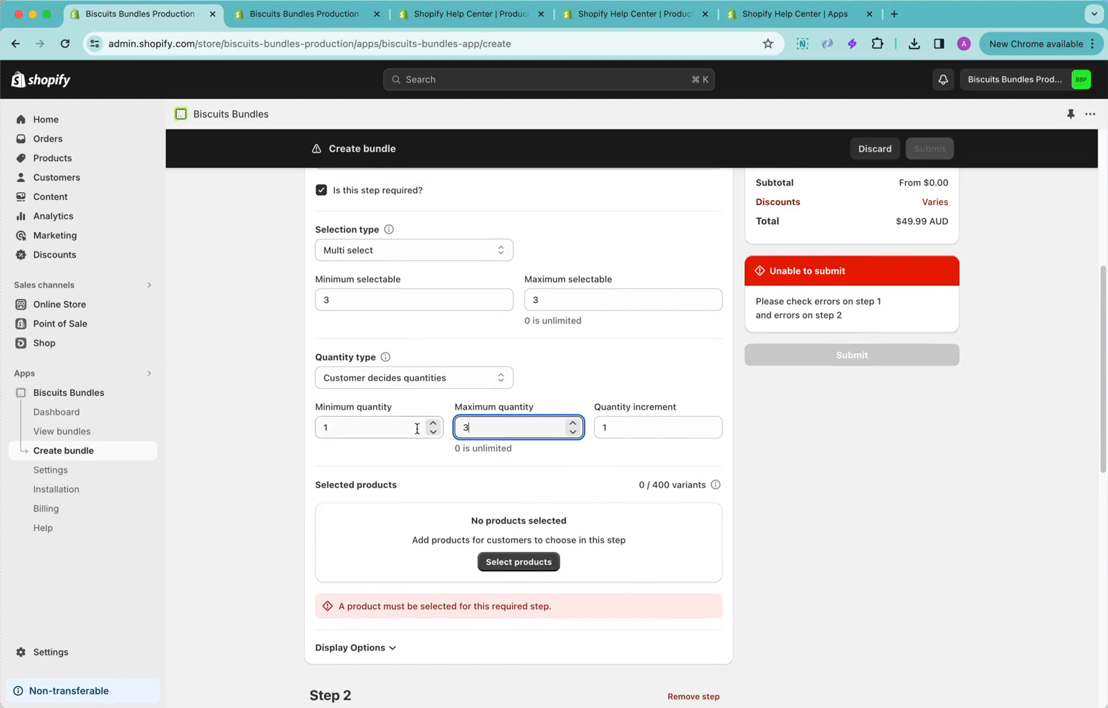
pyautogui.scroll(1, 414, 427)
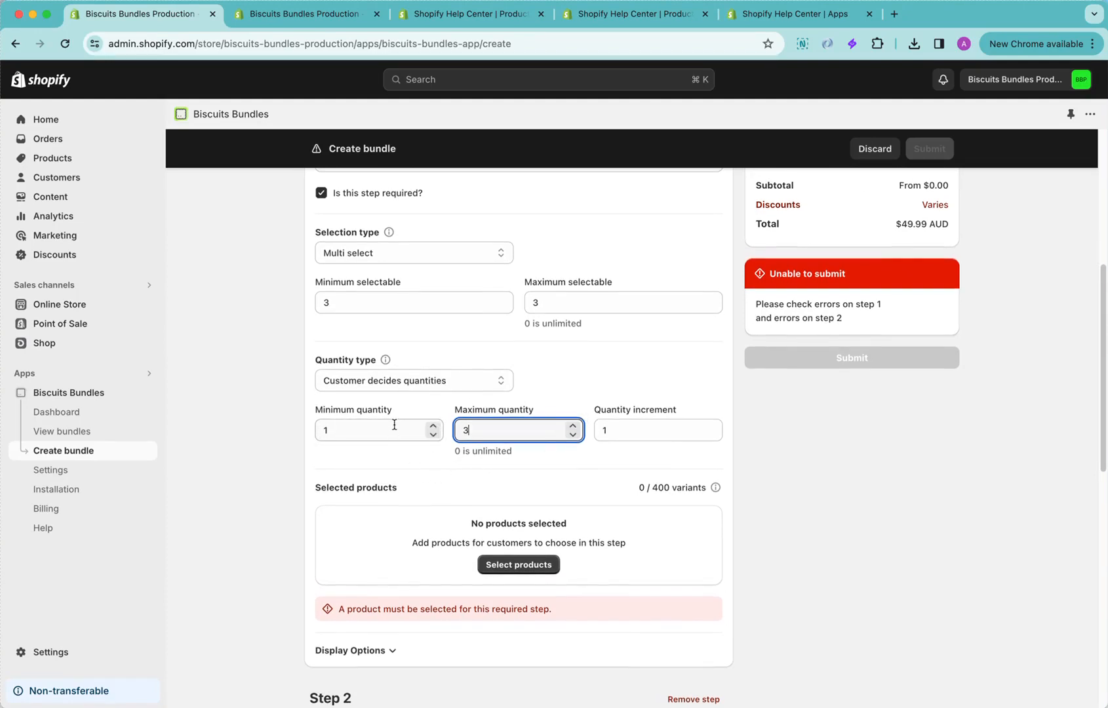
# Search for "serum" and add the Clarifying, Defying, Hydrating, Protect, Rectifying, Rejuvenating and Repair Serums to Step 1
pyautogui.scroll(-1, 542, 480)
pyautogui.click(547, 539)
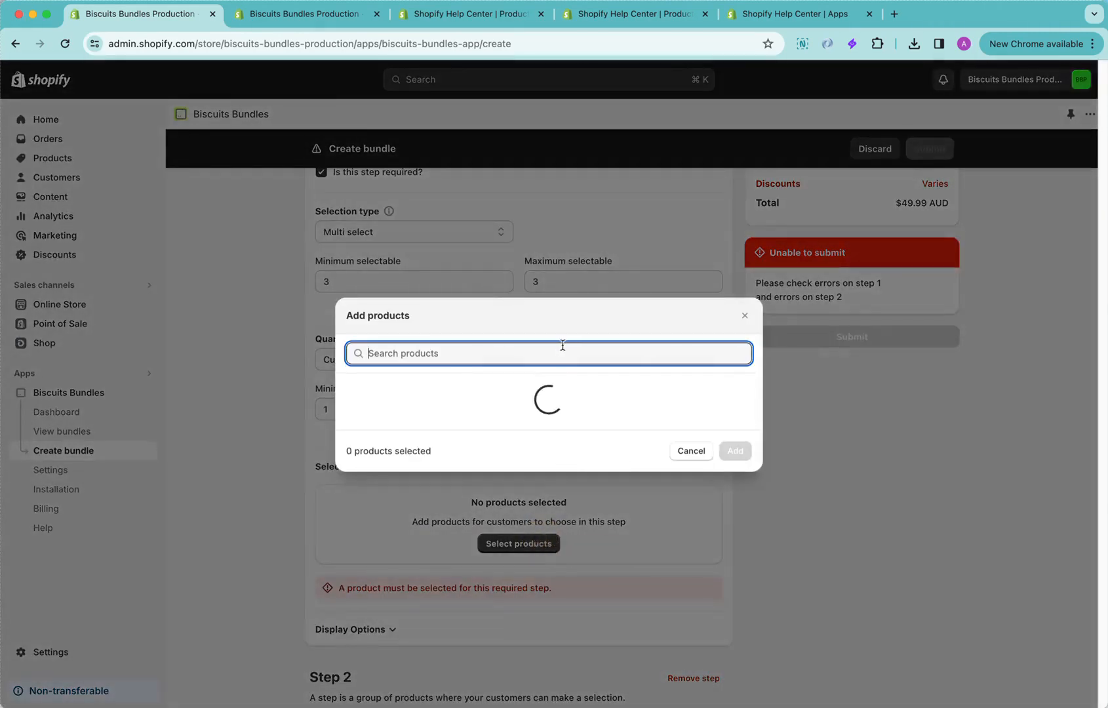
pyautogui.write('serum')
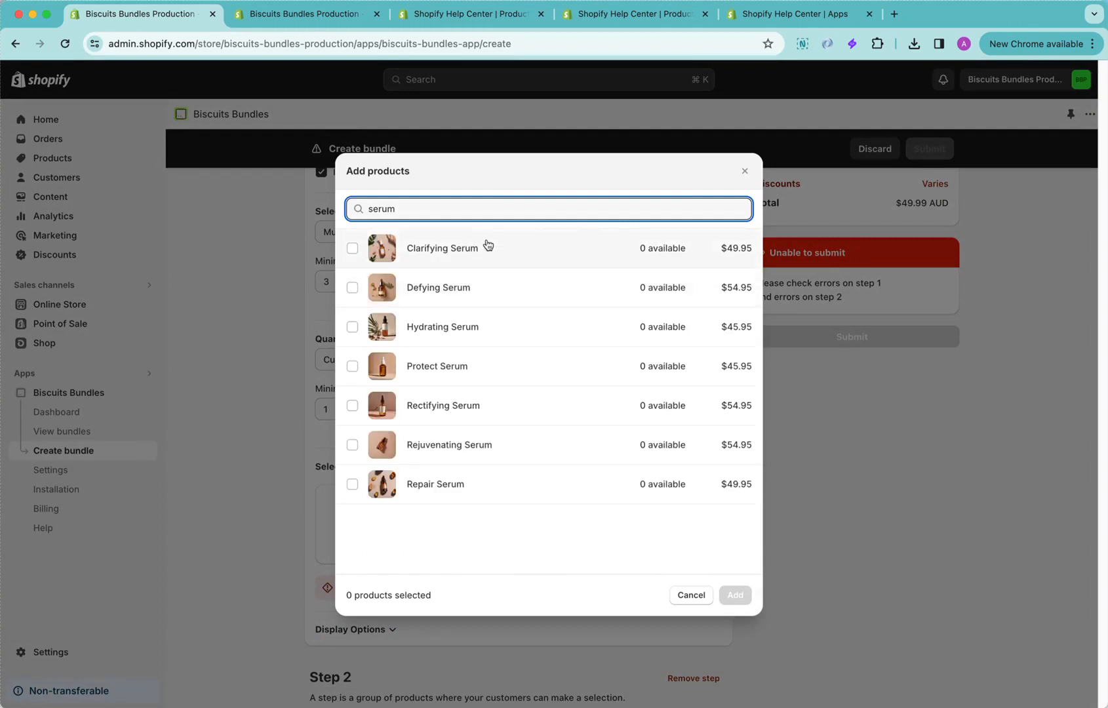
pyautogui.click(486, 246)
pyautogui.click(477, 287)
pyautogui.click(488, 327)
pyautogui.click(477, 360)
pyautogui.click(470, 407)
pyautogui.click(452, 444)
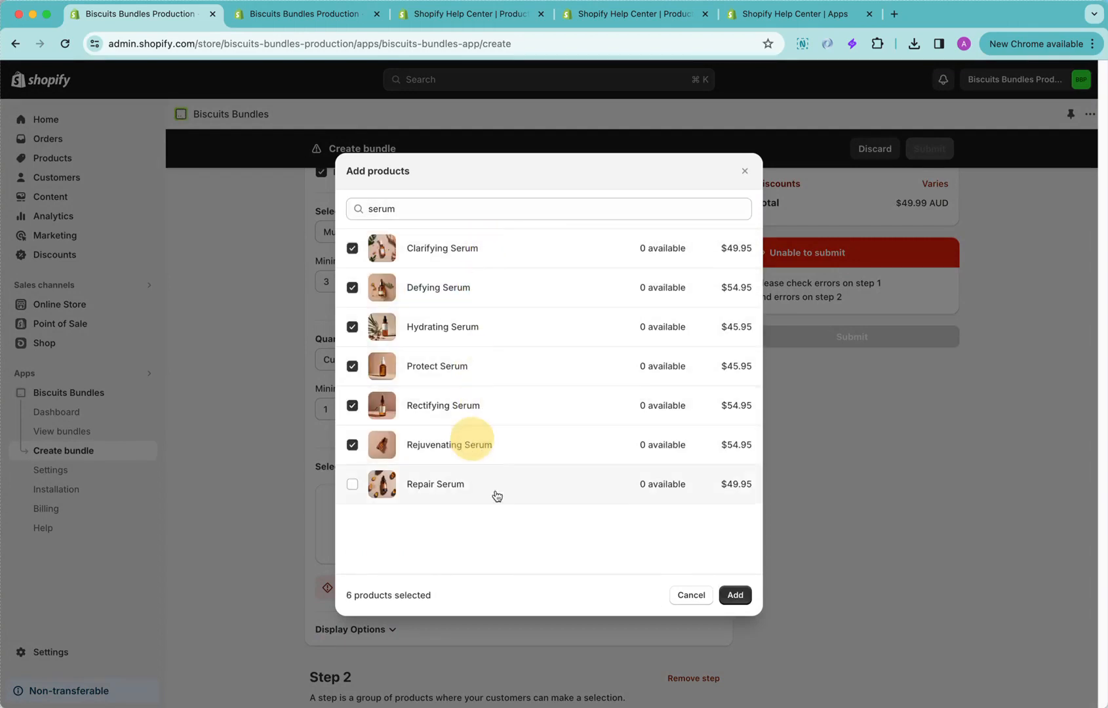
pyautogui.click(458, 485)
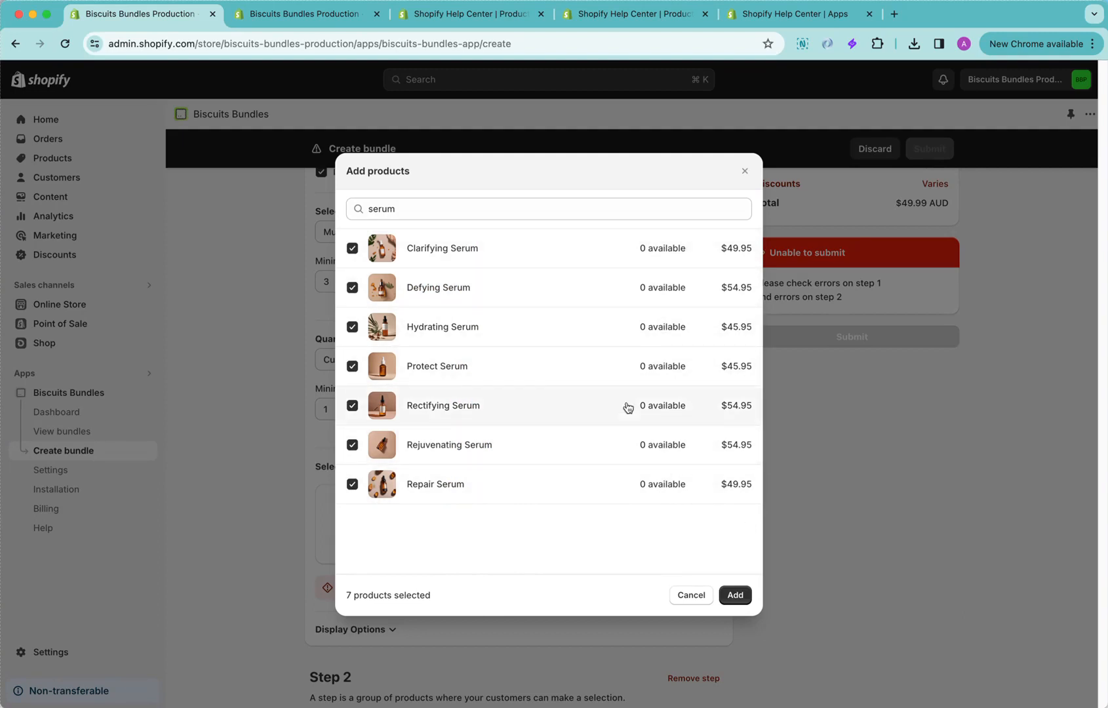
pyautogui.click(735, 595)
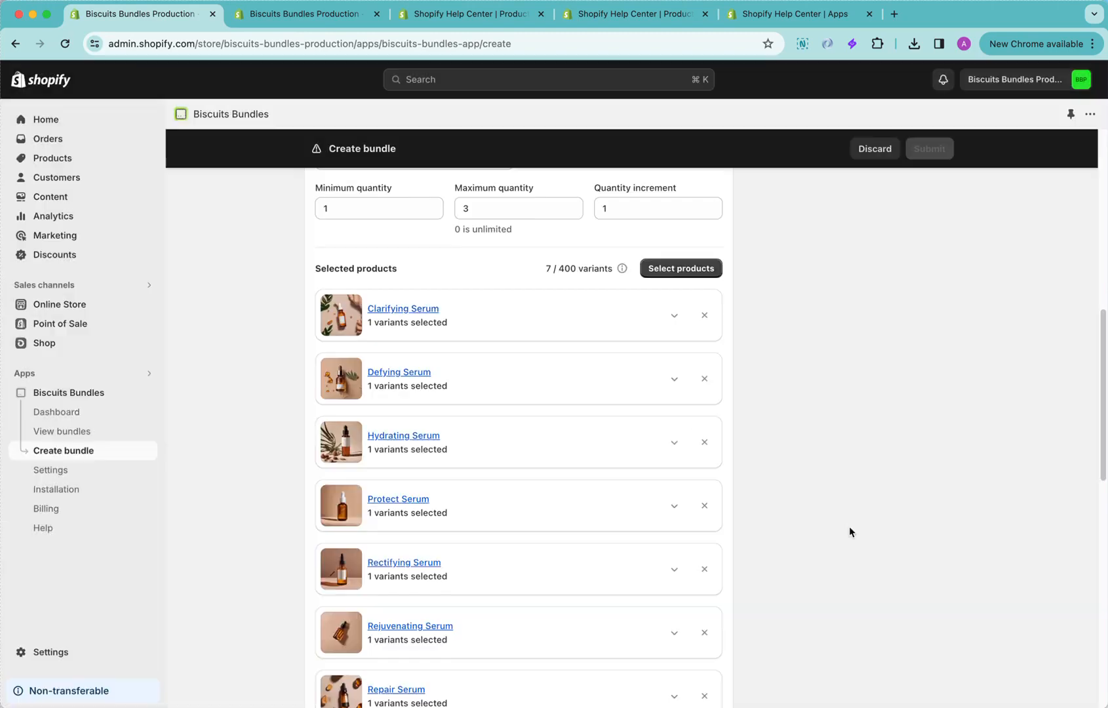
# Examine the variant details of the Clarifying Serum and Defying Serum in Step 1, then collapse both
pyautogui.click(674, 289)
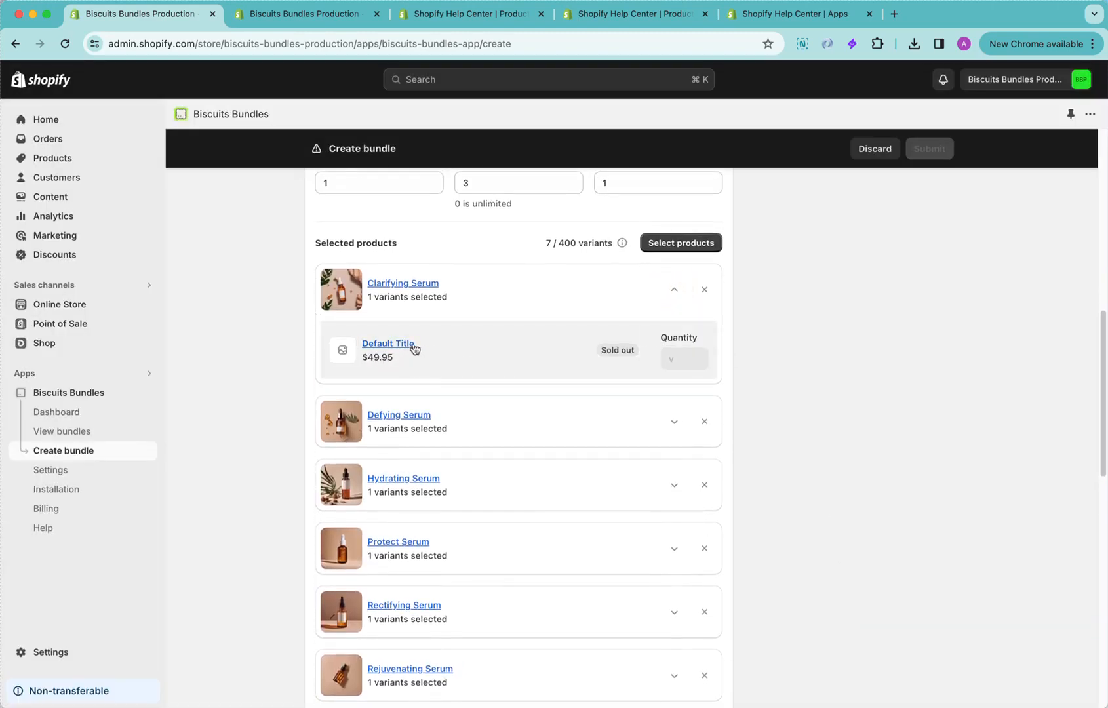
pyautogui.click(674, 423)
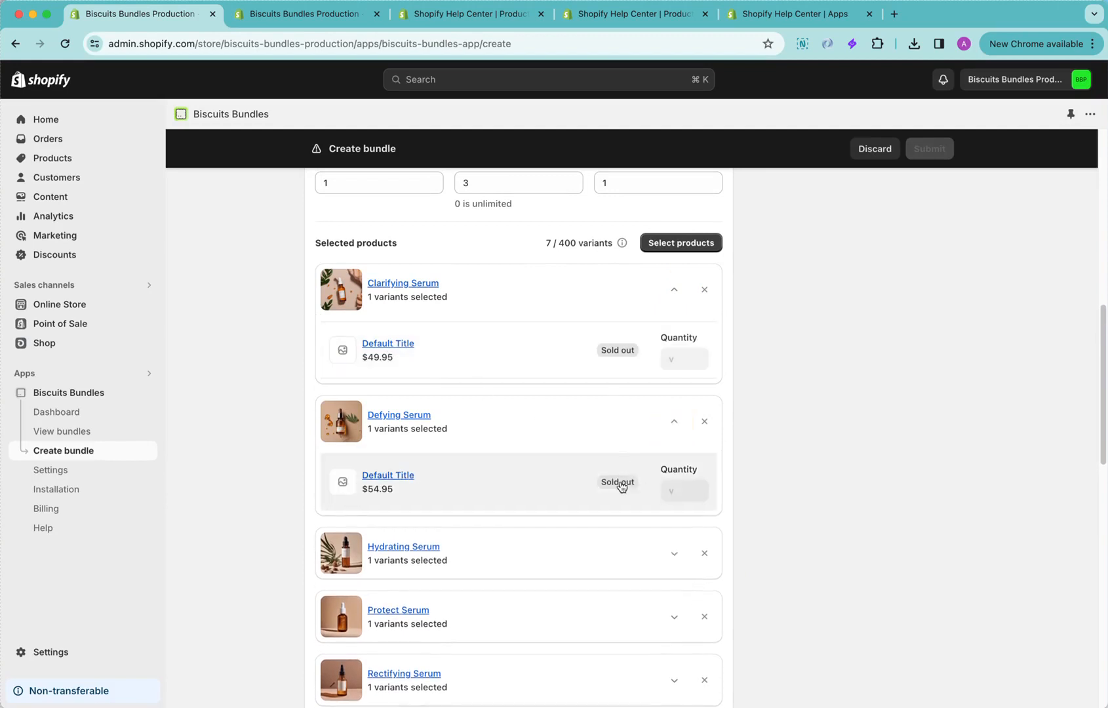
pyautogui.click(675, 424)
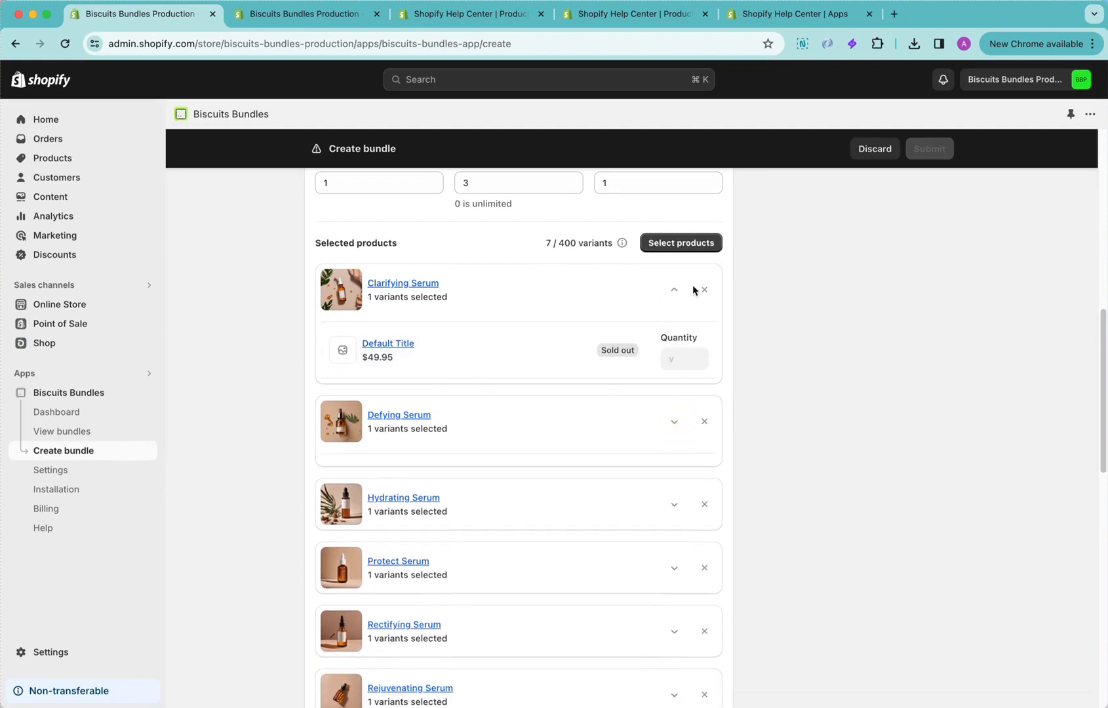
pyautogui.click(676, 291)
# Set Step 1's display options to 2 full products per row on desktop and mobile, keeping Product cards with variant selector
pyautogui.scroll(-4, 818, 482)
pyautogui.scroll(-2, 816, 481)
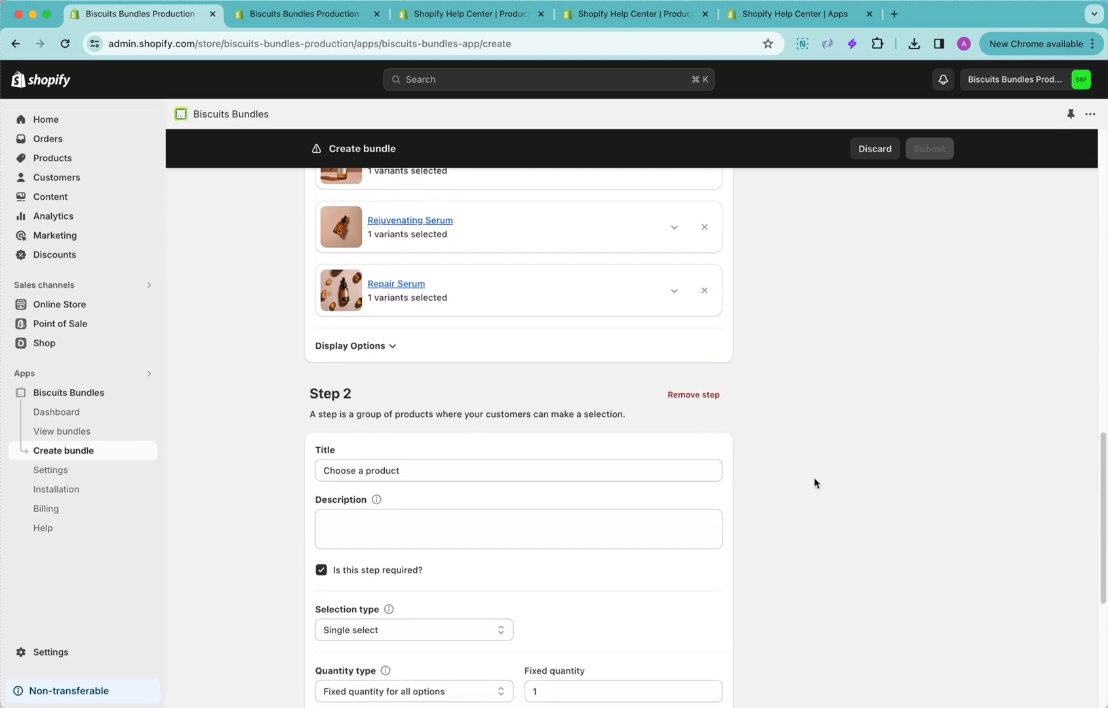
pyautogui.click(362, 346)
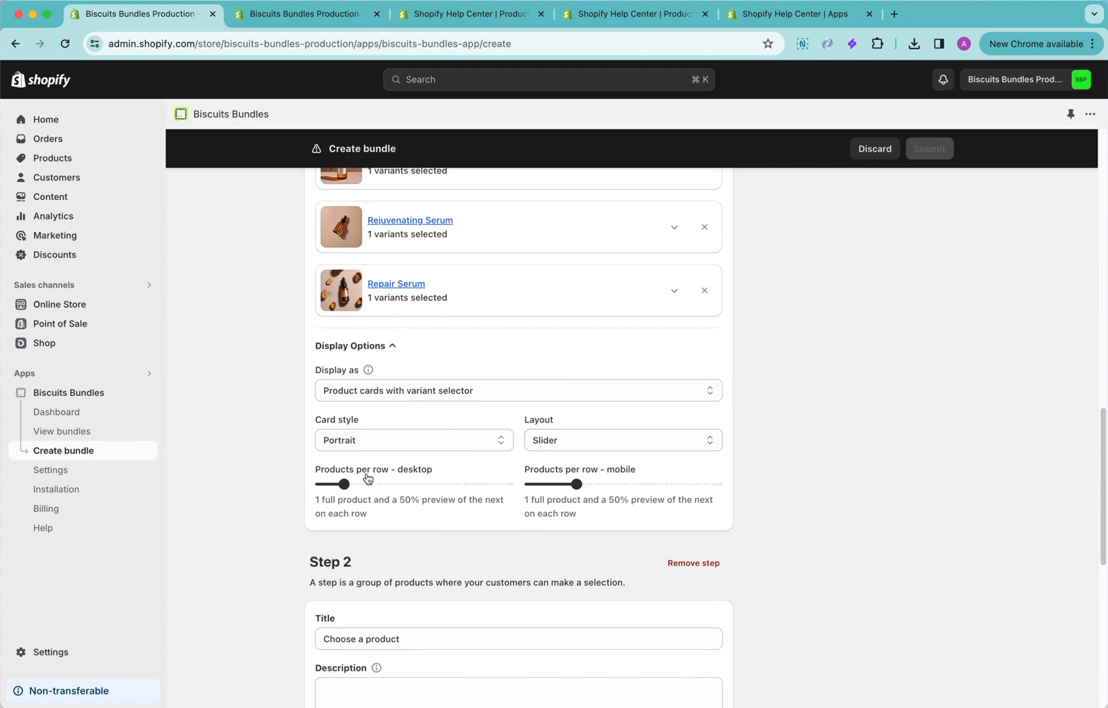
pyautogui.moveTo(344, 483); pyautogui.dragTo(367, 484)
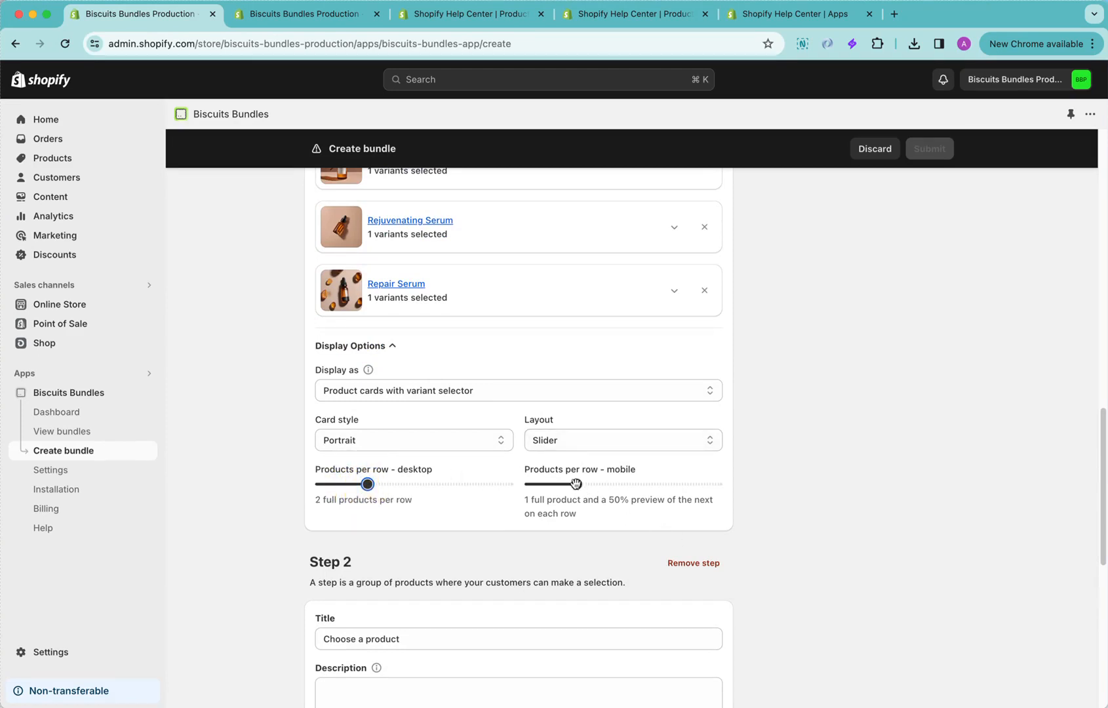
pyautogui.moveTo(575, 485); pyautogui.dragTo(623, 485)
pyautogui.click(445, 389)
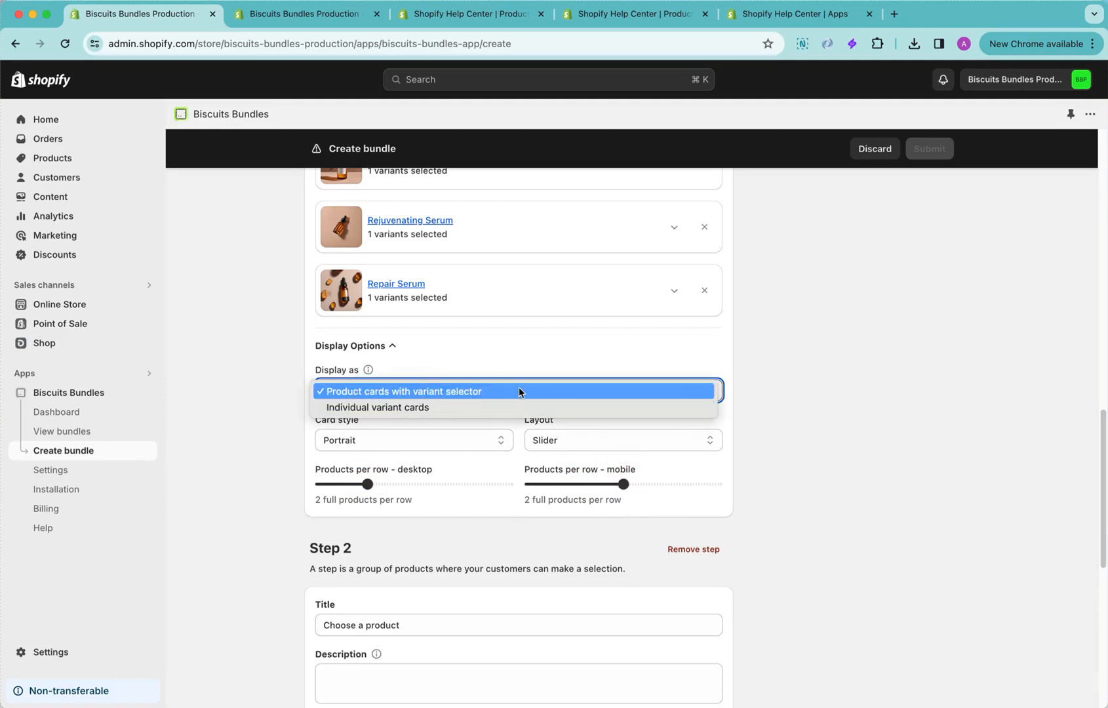
pyautogui.click(598, 396)
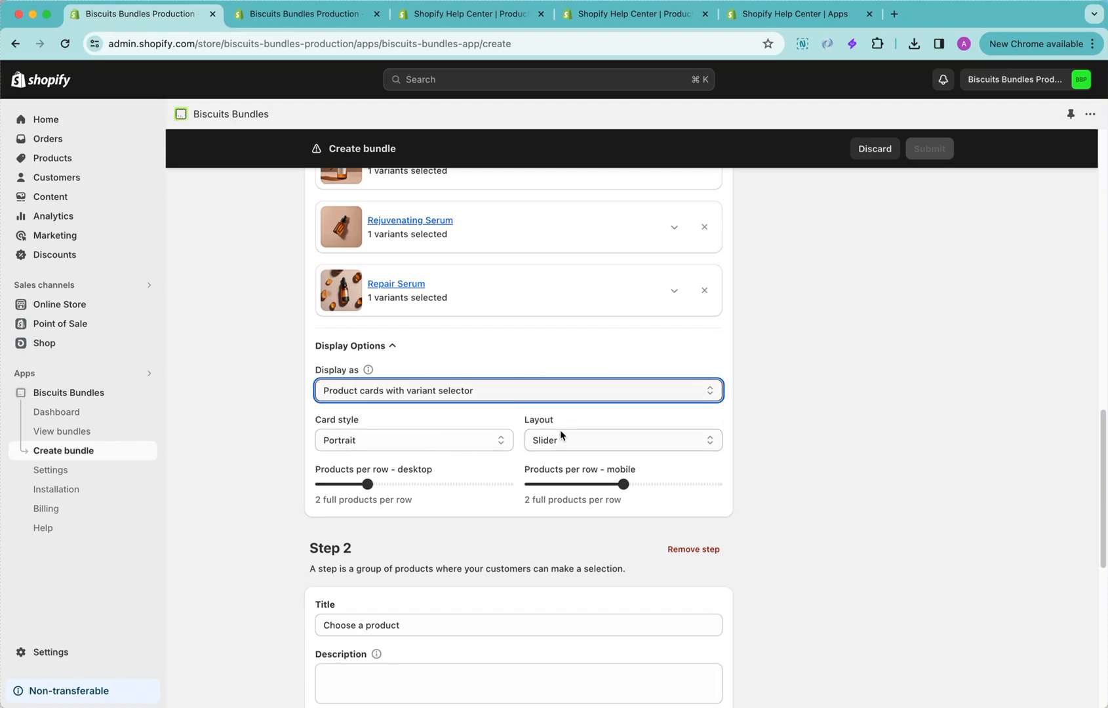
# Replace the title of the bundle's Step 2 with "Select a moisturiser"
pyautogui.scroll(-3, 802, 509)
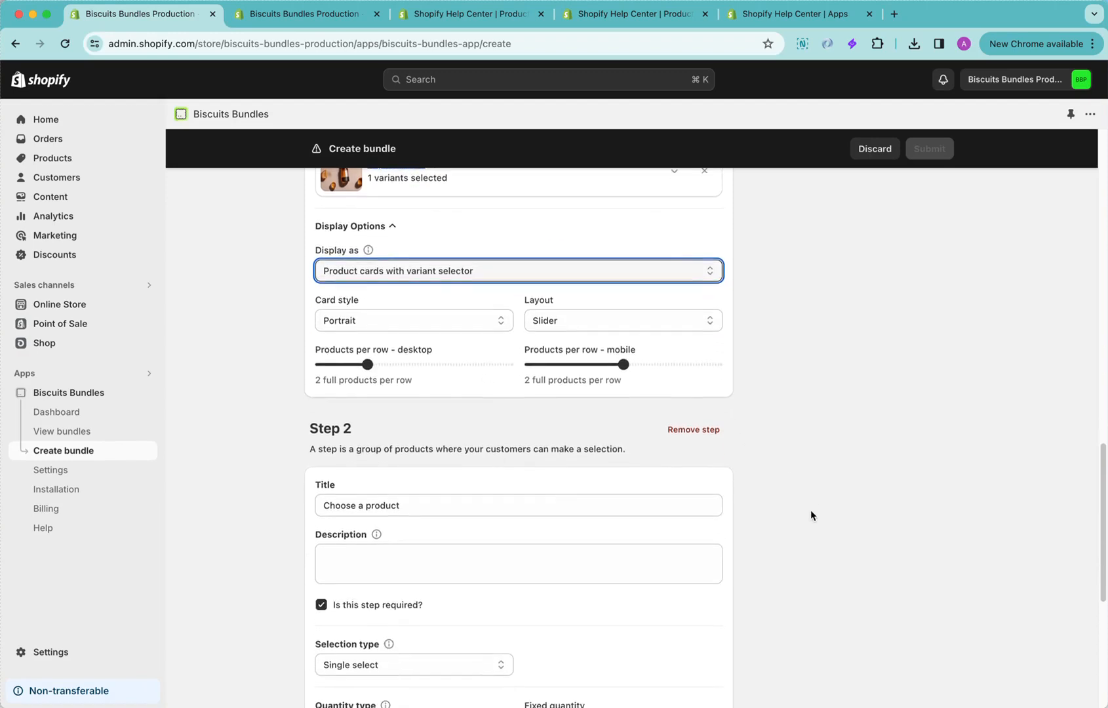
pyautogui.scroll(-6, 749, 446)
pyautogui.scroll(1, 457, 265)
pyautogui.click(435, 222)
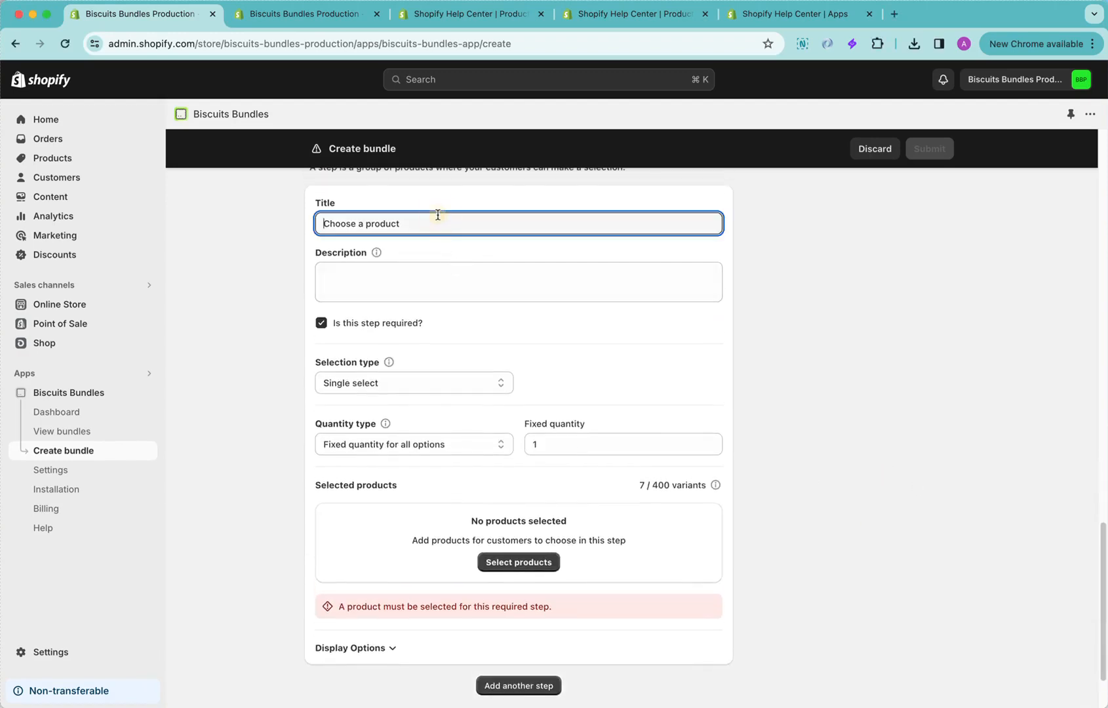
pyautogui.scroll(1, 789, 408)
pyautogui.write('Select a moisturiser')
pyautogui.press('super+shift+Right')
pyautogui.press('BackSpace')
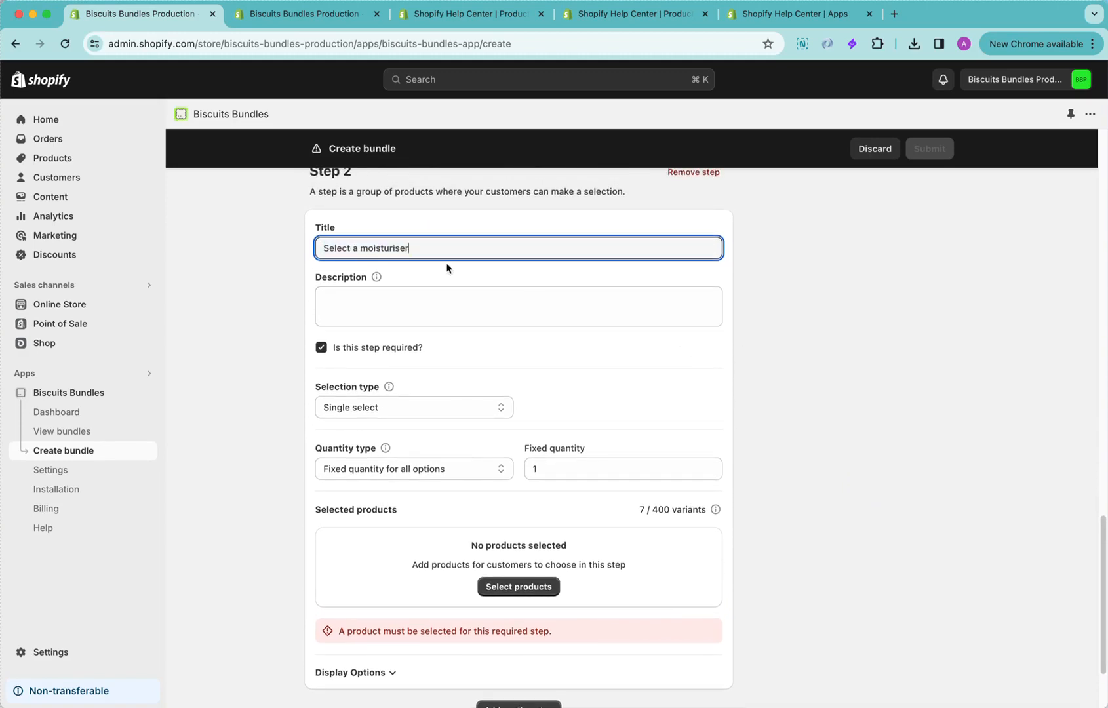
# Set the Step 2 description to "Moisturisers protect, plump, and hydrate for glowing skin."
pyautogui.press('super+Tab')
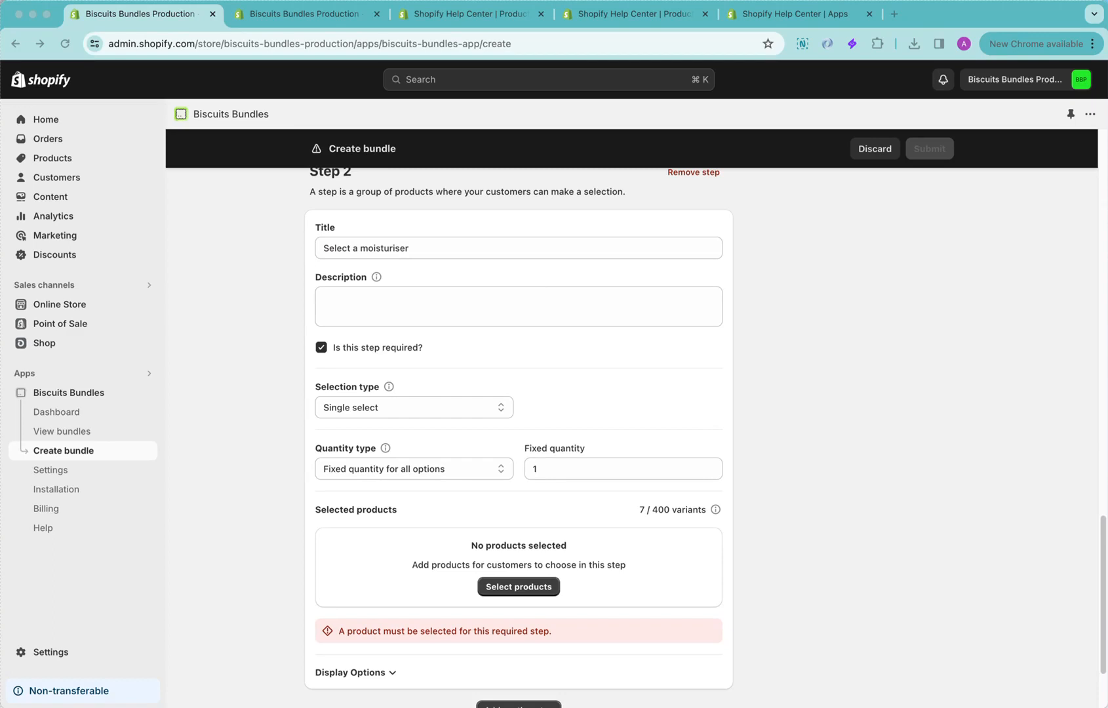
pyautogui.press('super+Tab')
pyautogui.click(514, 293)
pyautogui.write('Moisturisers protect, plump, and hydrate for glowing skin.')
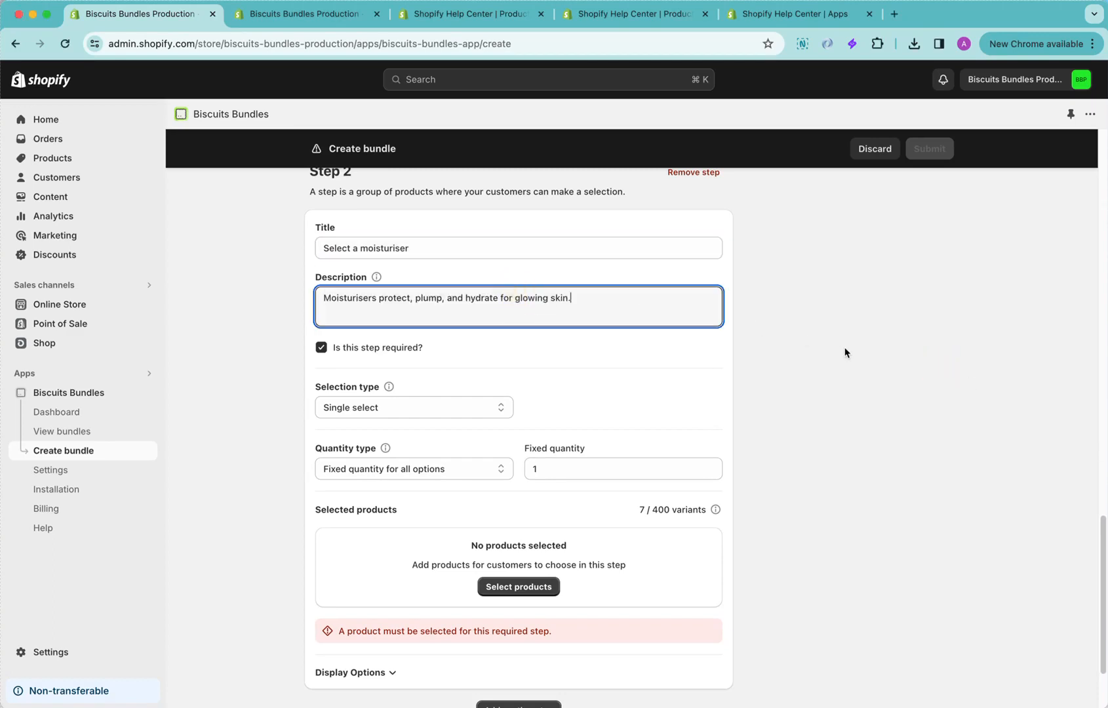
pyautogui.click(844, 350)
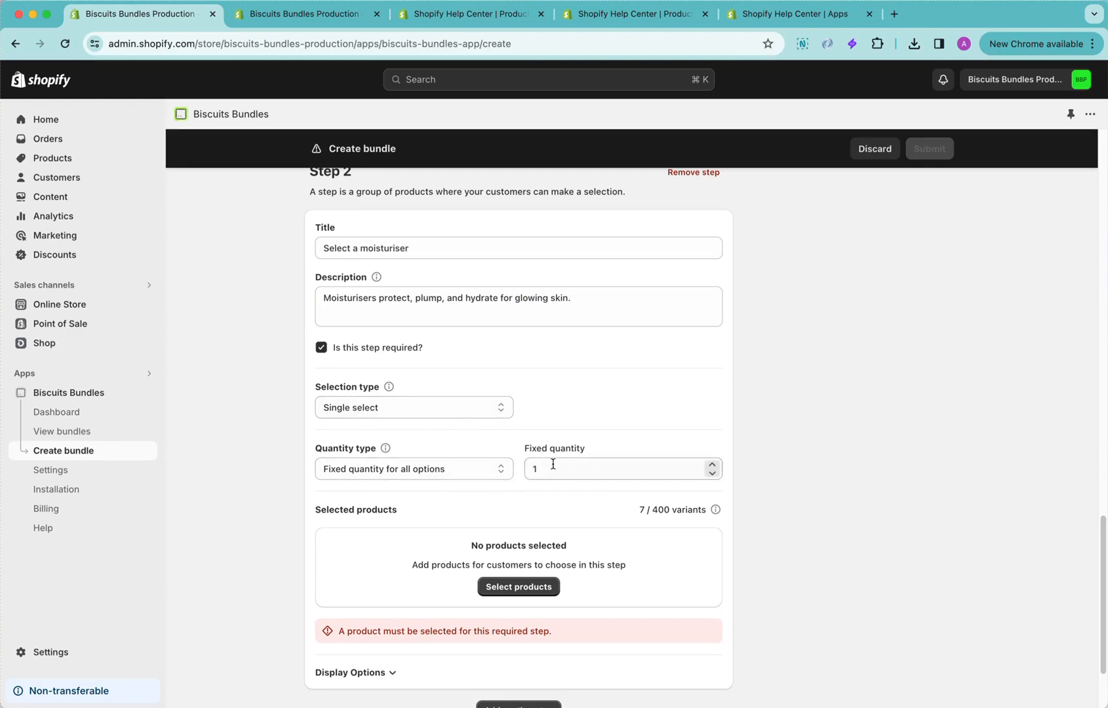
# Search for "moisturiser" and add the Clarifying, Defying, Hydrating, Protect, Rectifying, Rejuvinating and Repair Moisturisers to Step 2
pyautogui.click(519, 587)
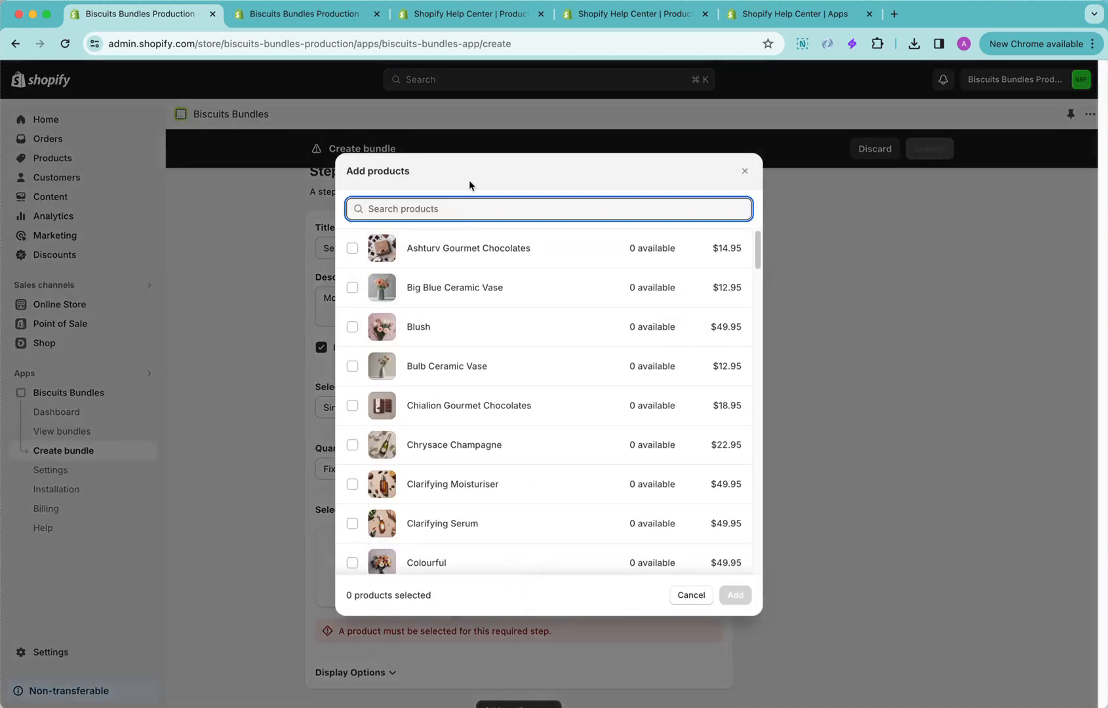
pyautogui.write('moisturiser')
pyautogui.click(481, 247)
pyautogui.click(457, 289)
pyautogui.click(446, 335)
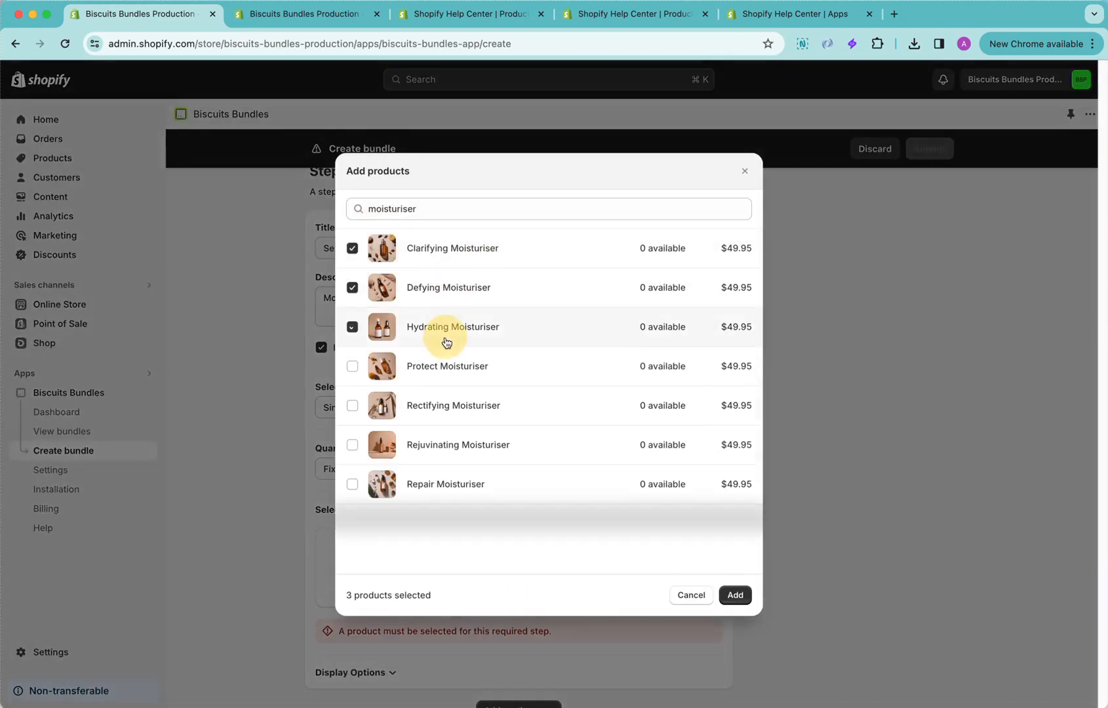
pyautogui.click(445, 367)
pyautogui.click(449, 406)
pyautogui.click(436, 444)
pyautogui.click(435, 484)
pyautogui.click(736, 596)
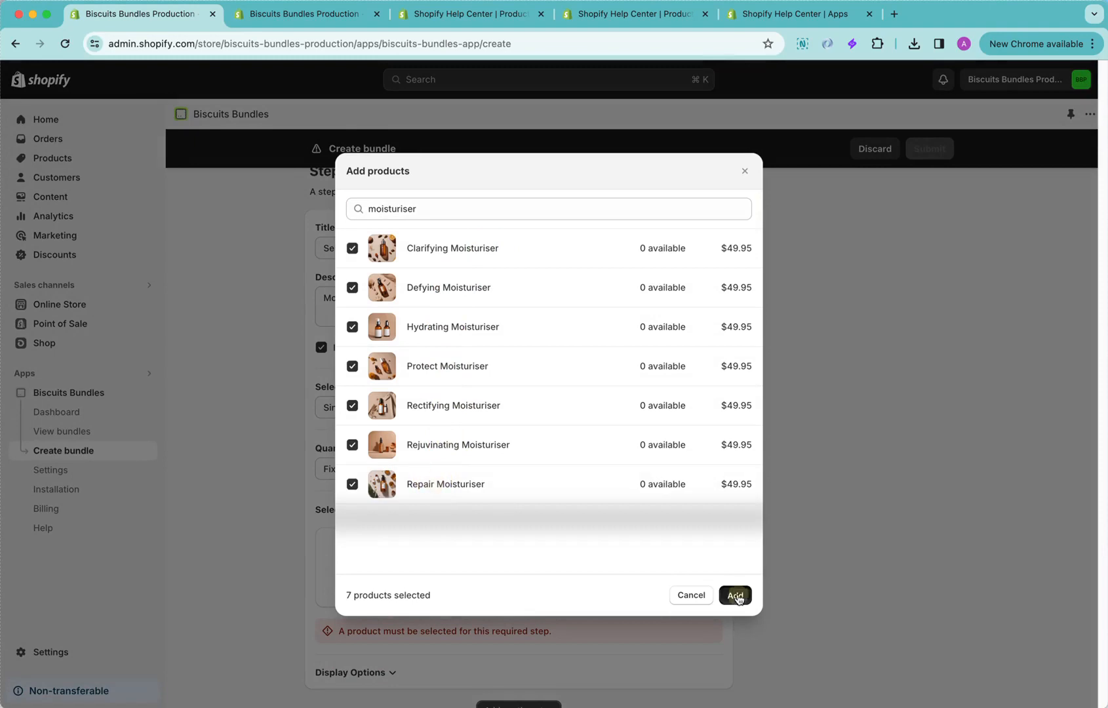
# Set Step 2's display options to 2 full products per row on both desktop and mobile
pyautogui.scroll(-10, 435, 558)
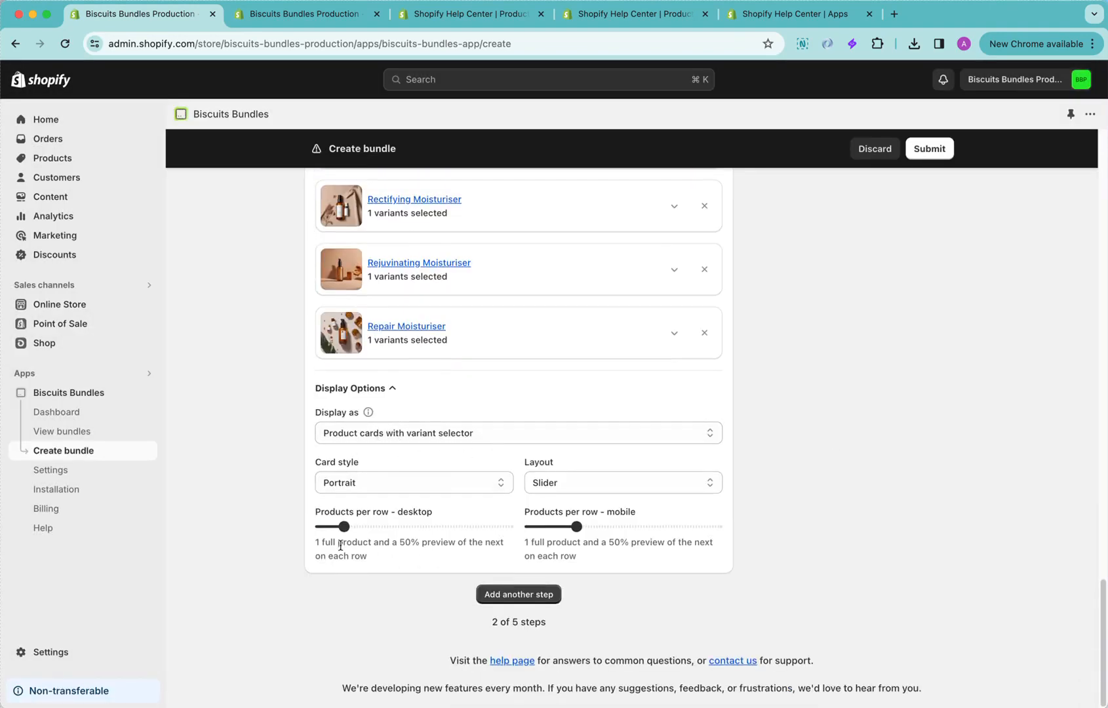
pyautogui.moveTo(344, 526); pyautogui.dragTo(367, 526)
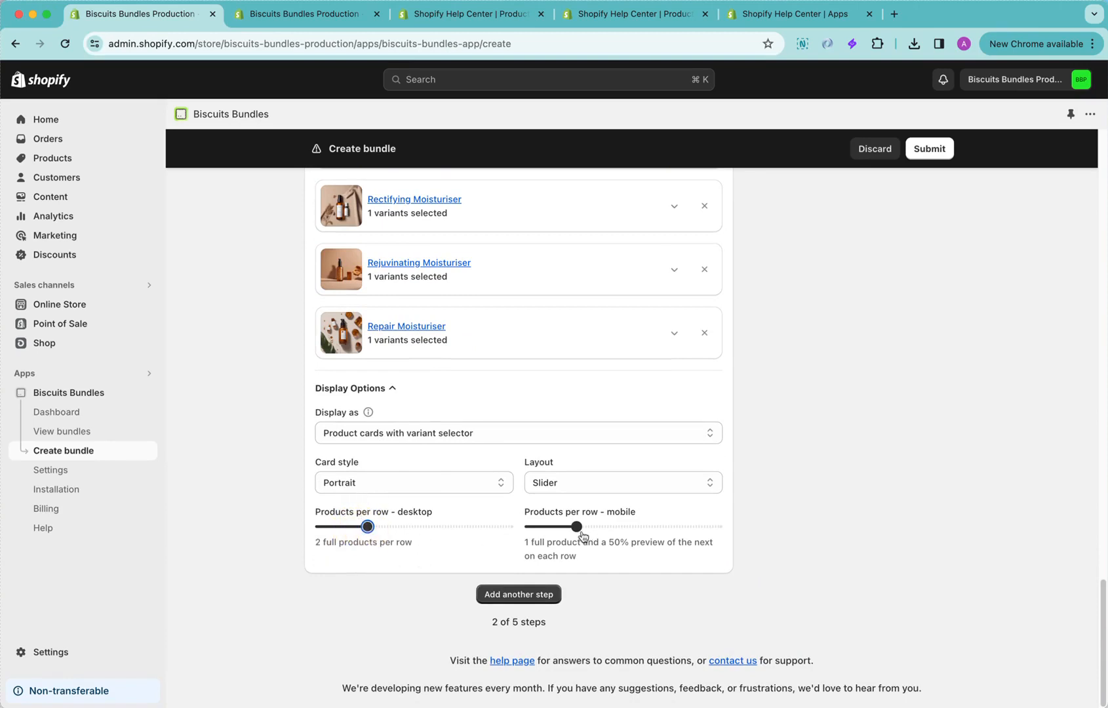
pyautogui.moveTo(576, 527); pyautogui.dragTo(623, 536)
pyautogui.click(796, 534)
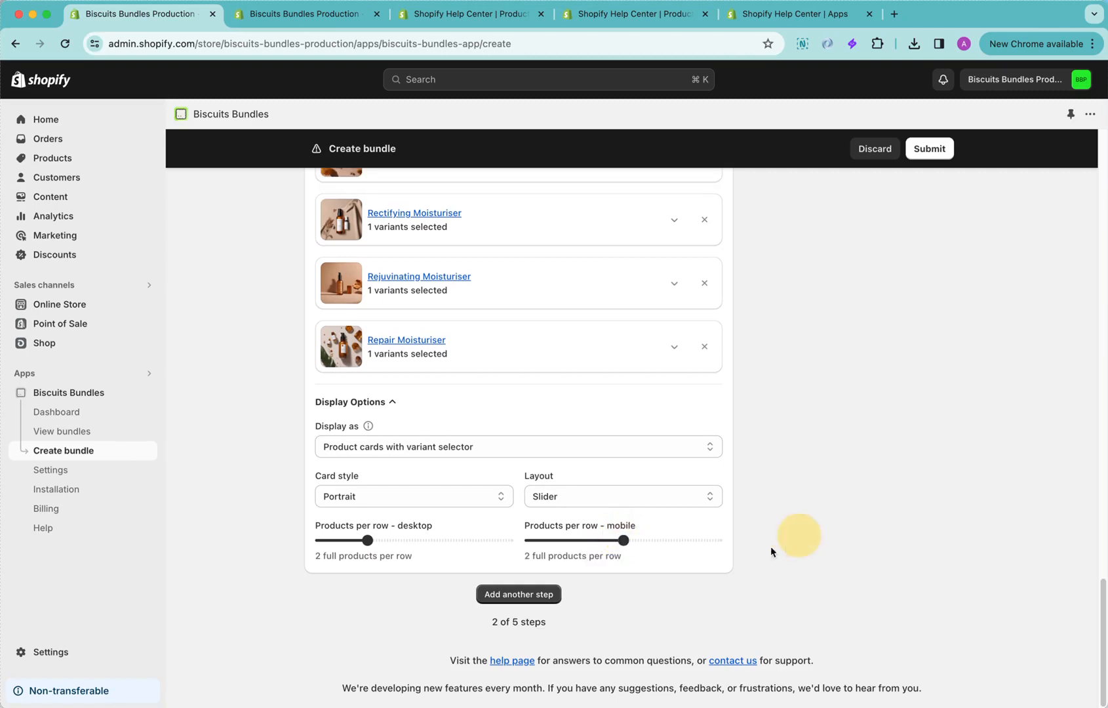
# Check Step 2's layout choices, keep Slider, and add a third step to the bundle
pyautogui.click(598, 495)
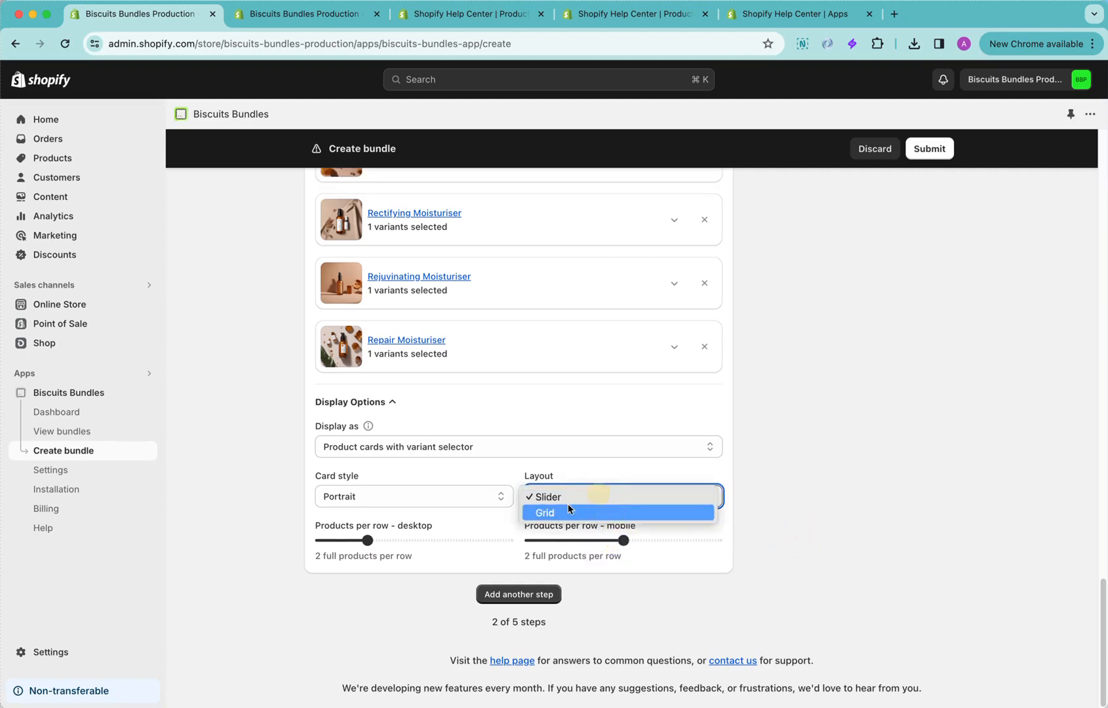
pyautogui.click(783, 510)
pyautogui.click(535, 593)
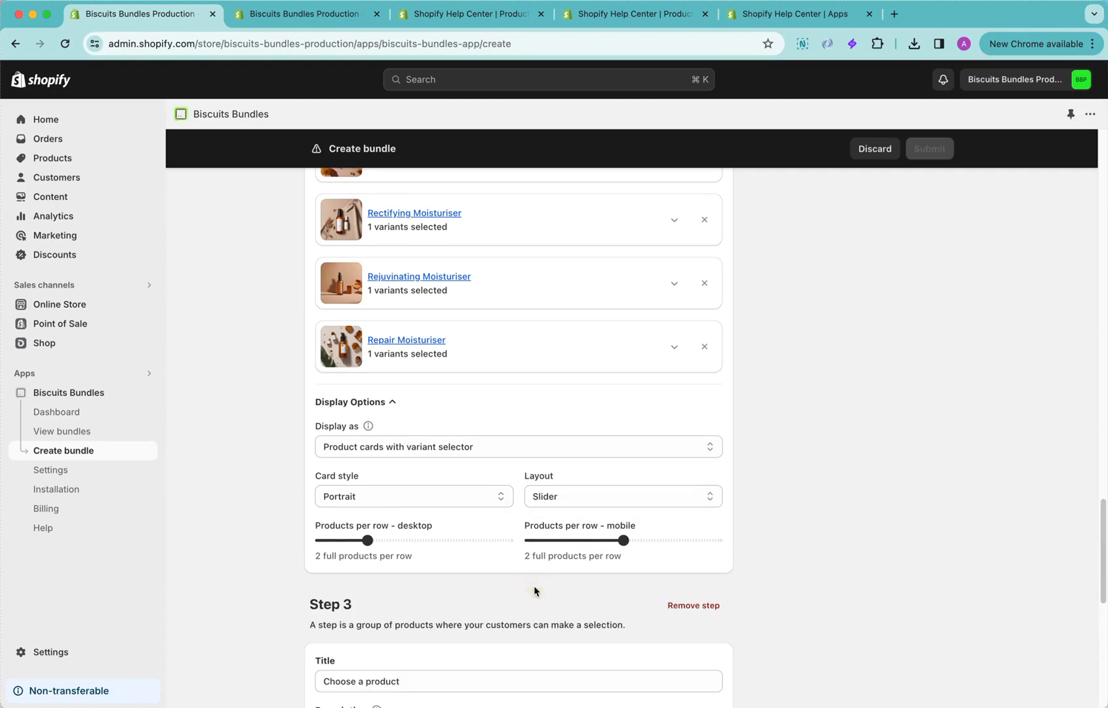
# Title Step 3 "Get organised with a bag" and set its description to "Our essentials bags are durable and gorgeous!"
pyautogui.scroll(-2, 818, 639)
pyautogui.scroll(-2, 818, 641)
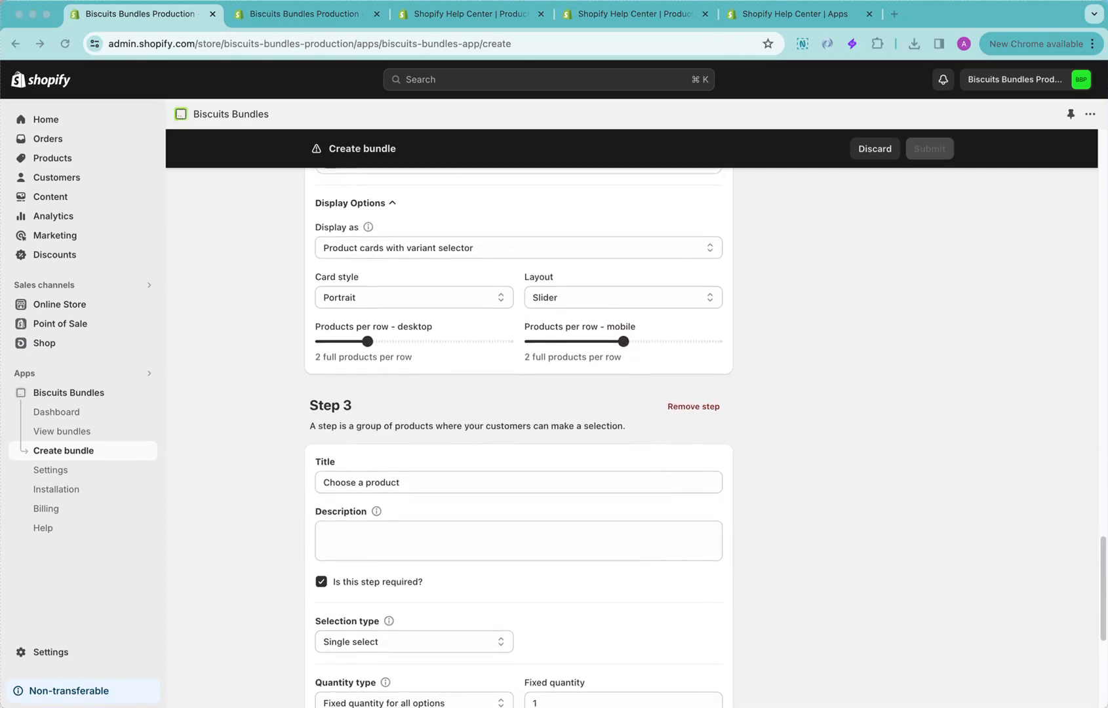
pyautogui.click(827, 538)
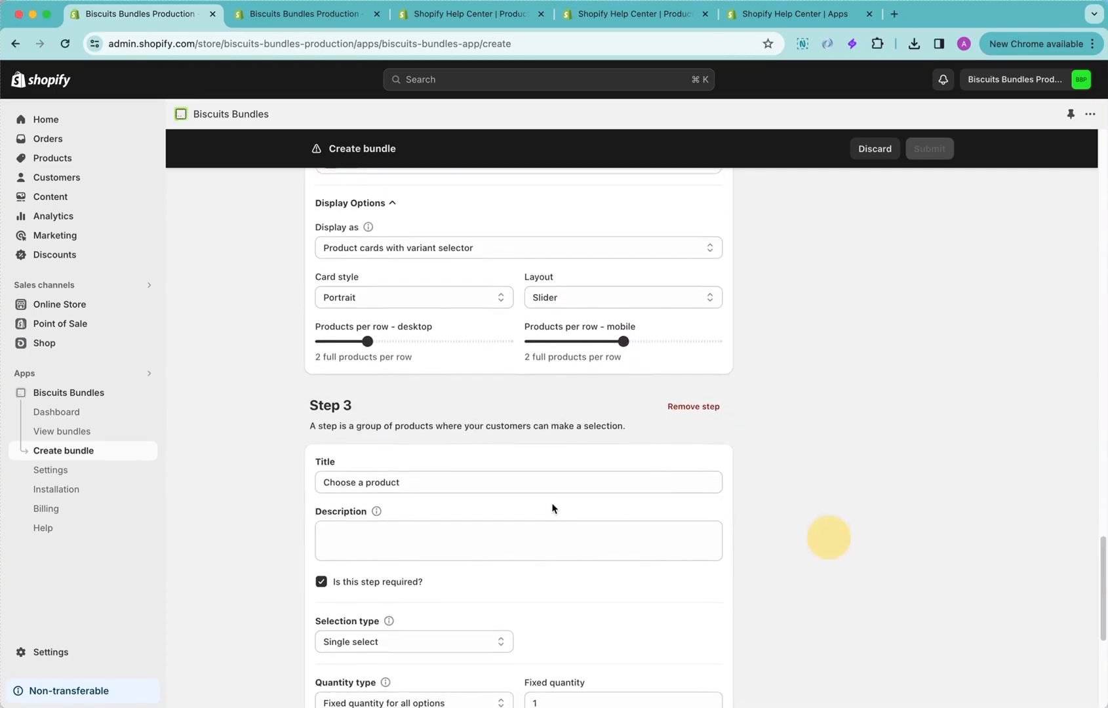
pyautogui.click(554, 485)
pyautogui.write('Get organised with a bag')
pyautogui.scroll(-4, 915, 569)
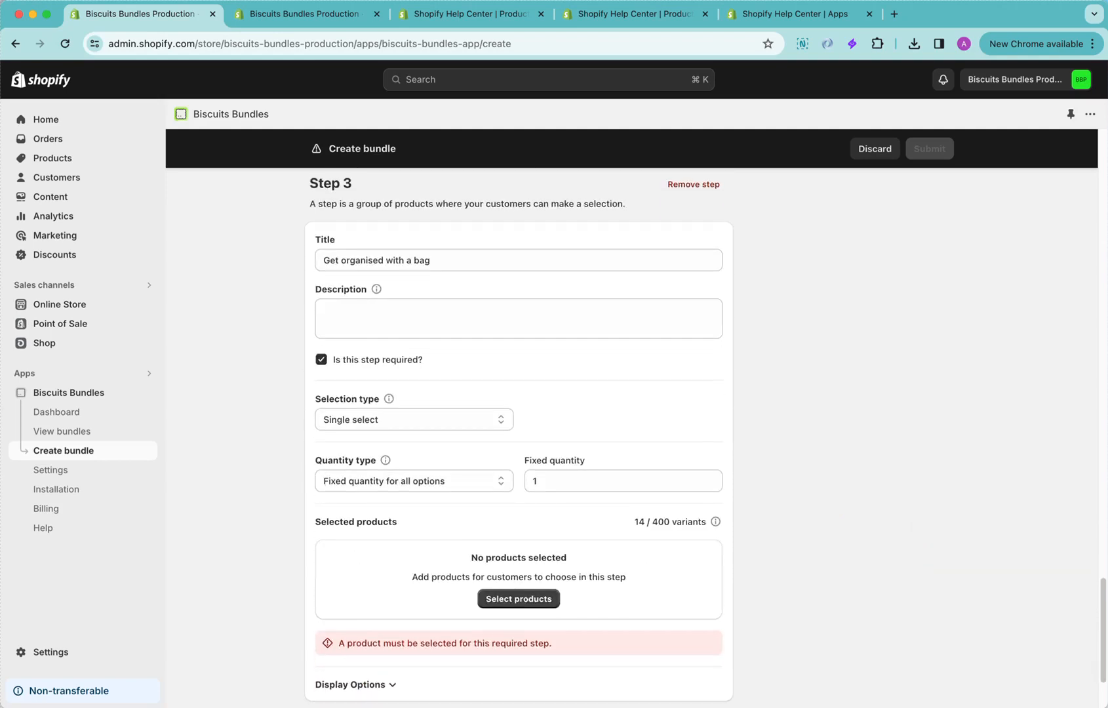
pyautogui.click(638, 327)
pyautogui.write('Our essentials bags are durable and gorgeous!')
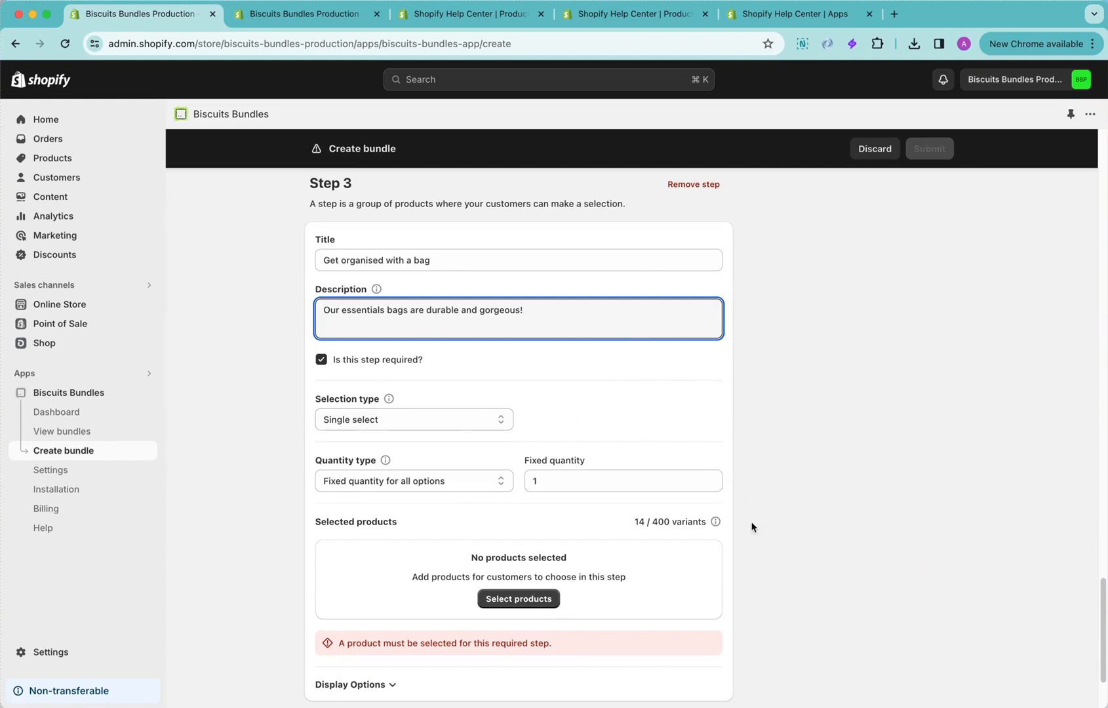
# Keep Single select for Step 3, search for "bag", add the Essentials Bag with all its variants, and expand its variant list
pyautogui.scroll(-1, 751, 528)
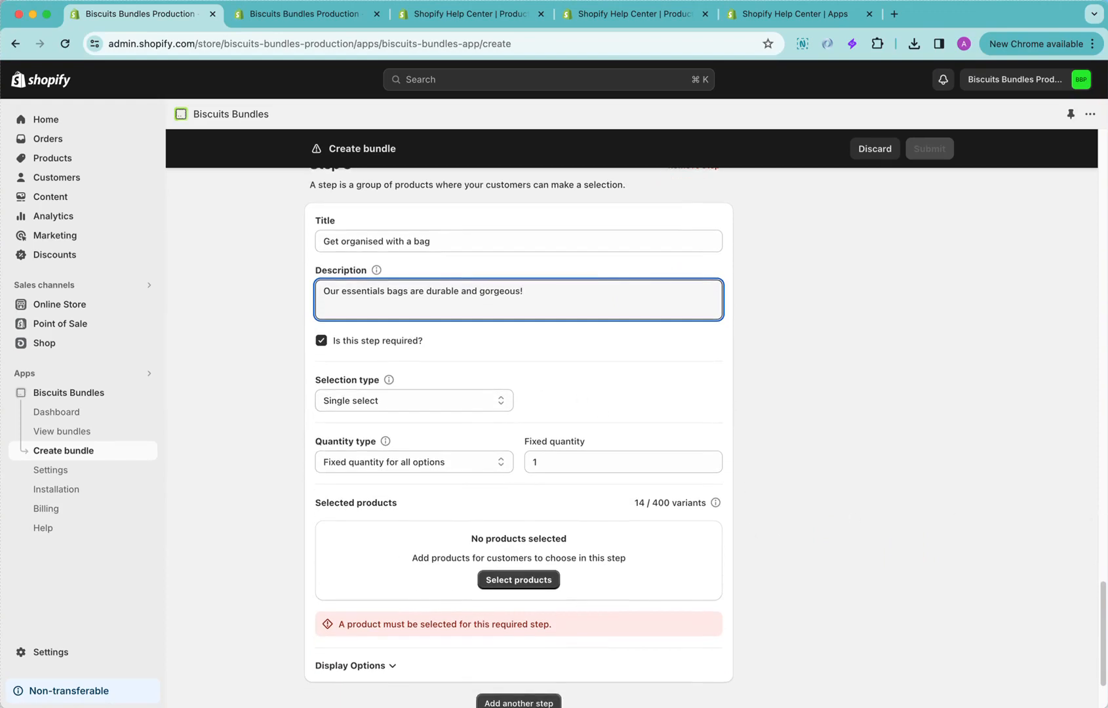
pyautogui.click(470, 405)
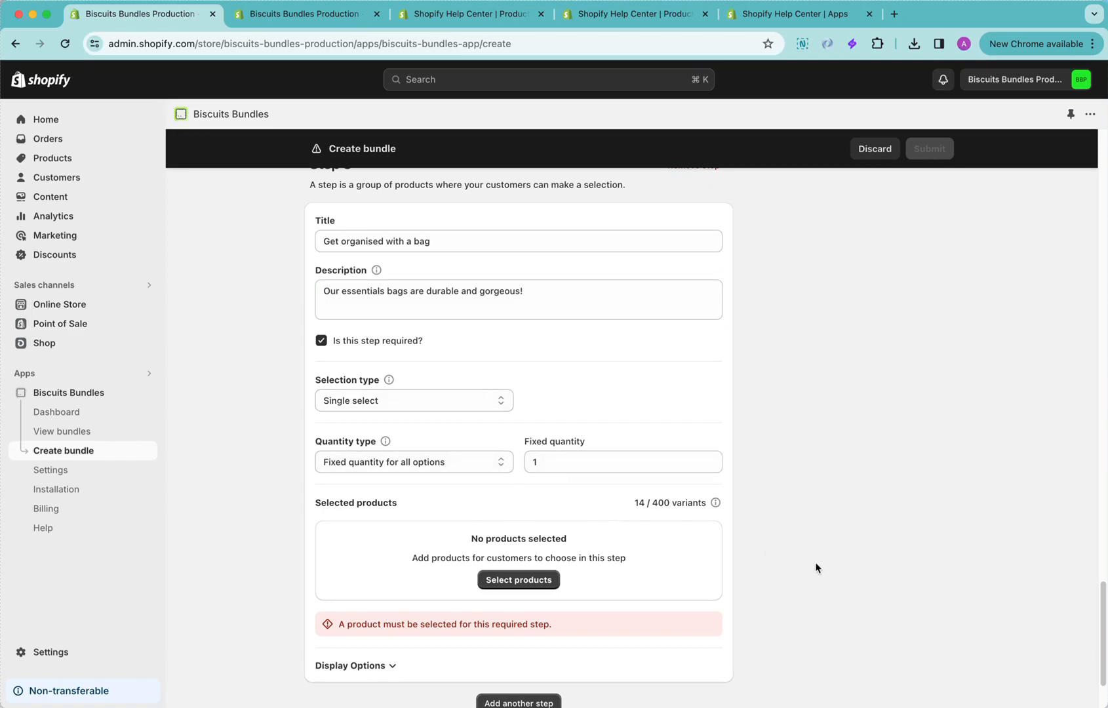
pyautogui.scroll(-1, 817, 573)
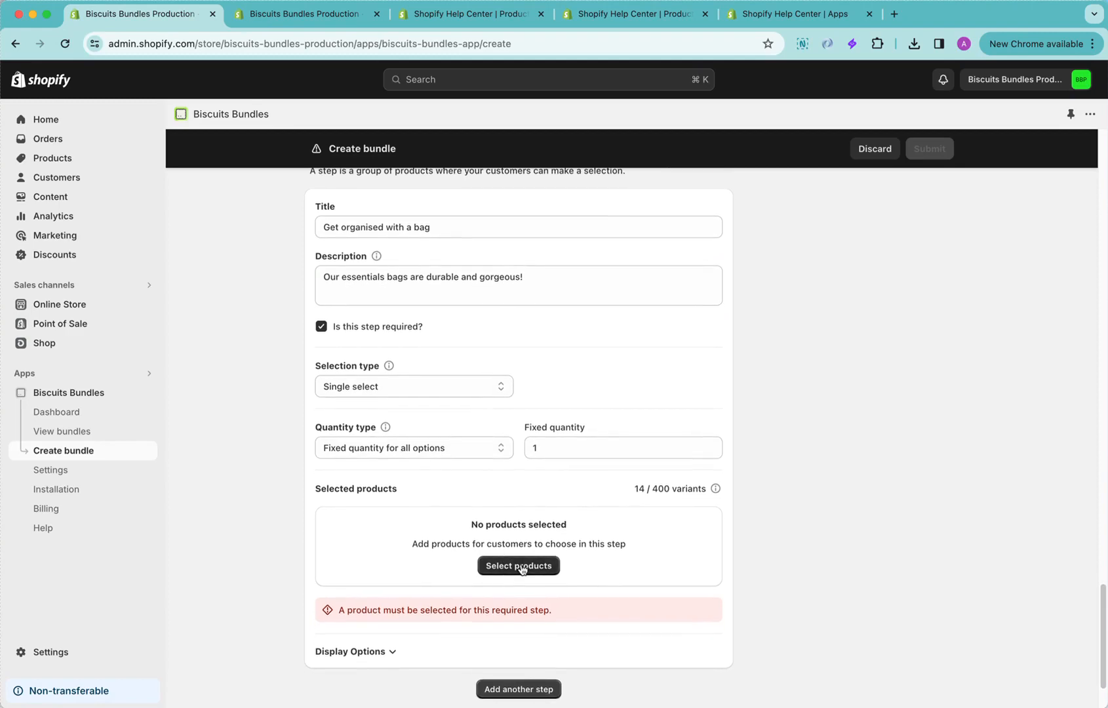
pyautogui.click(553, 566)
pyautogui.write('bag')
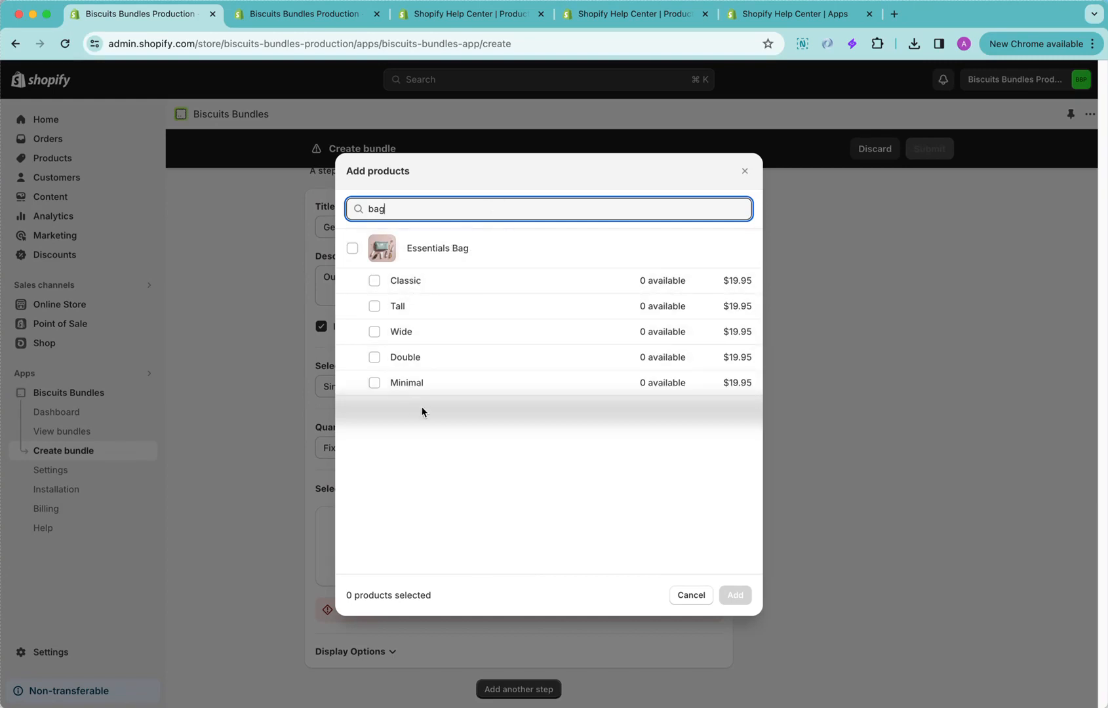
pyautogui.click(433, 252)
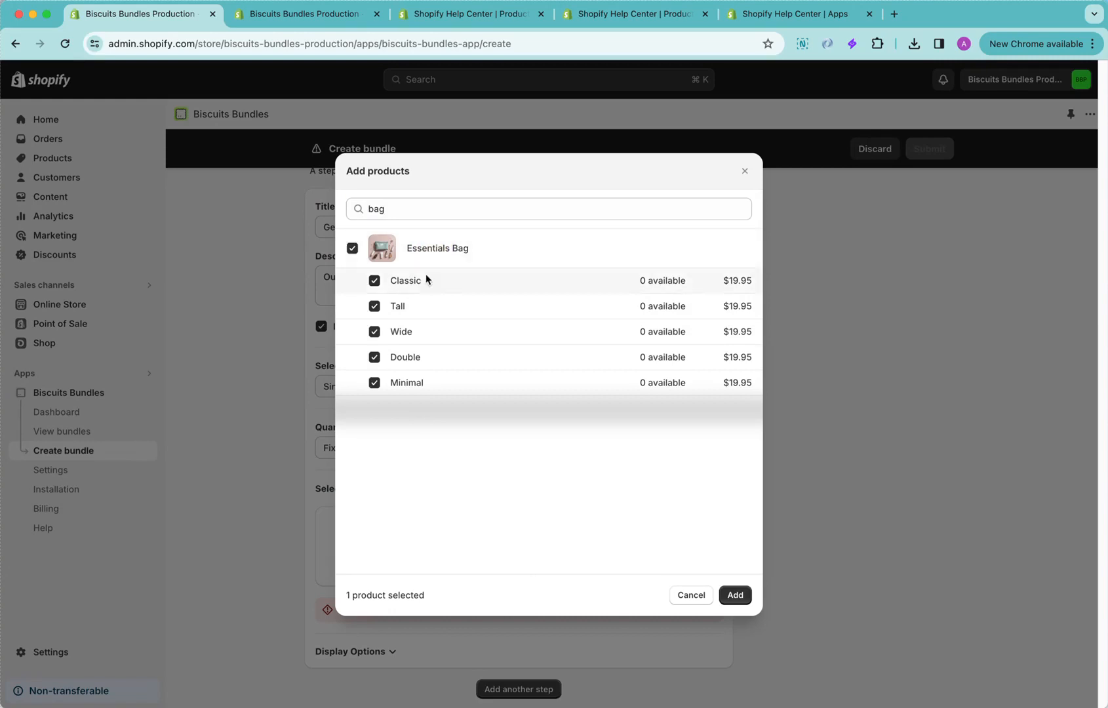
pyautogui.click(736, 595)
pyautogui.scroll(-1, 837, 580)
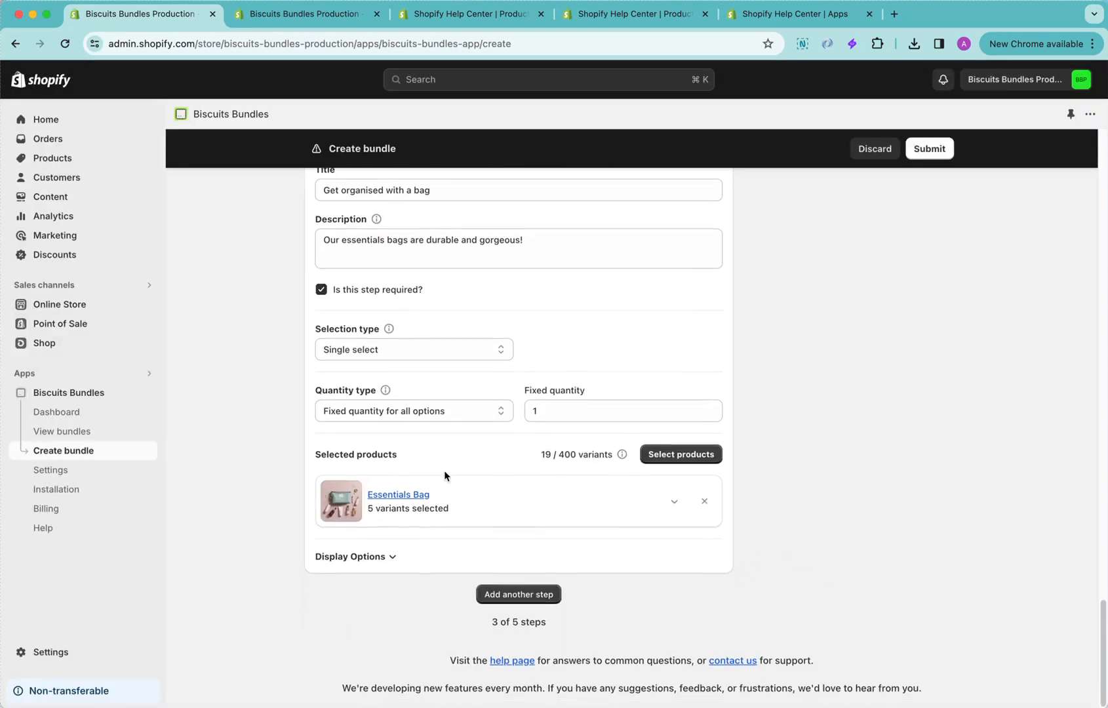
pyautogui.click(674, 502)
pyautogui.scroll(-5, 807, 544)
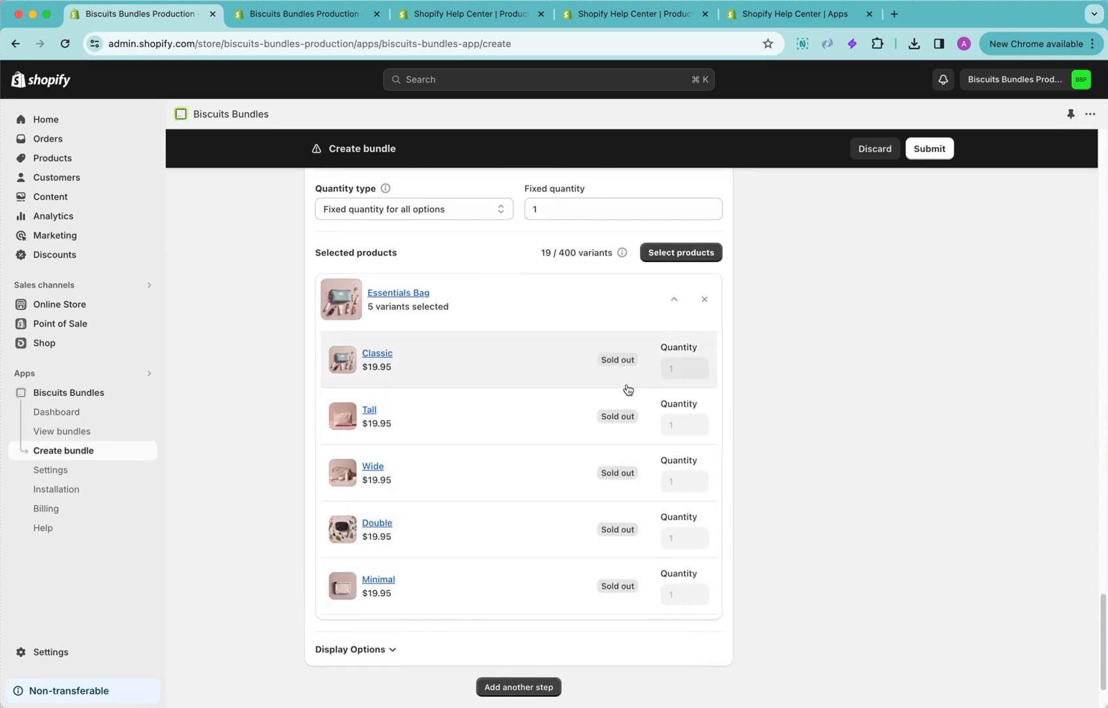
# Set Step 3's products to display as individual variant cards
pyautogui.scroll(-1, 733, 624)
pyautogui.click(377, 634)
pyautogui.scroll(-3, 510, 586)
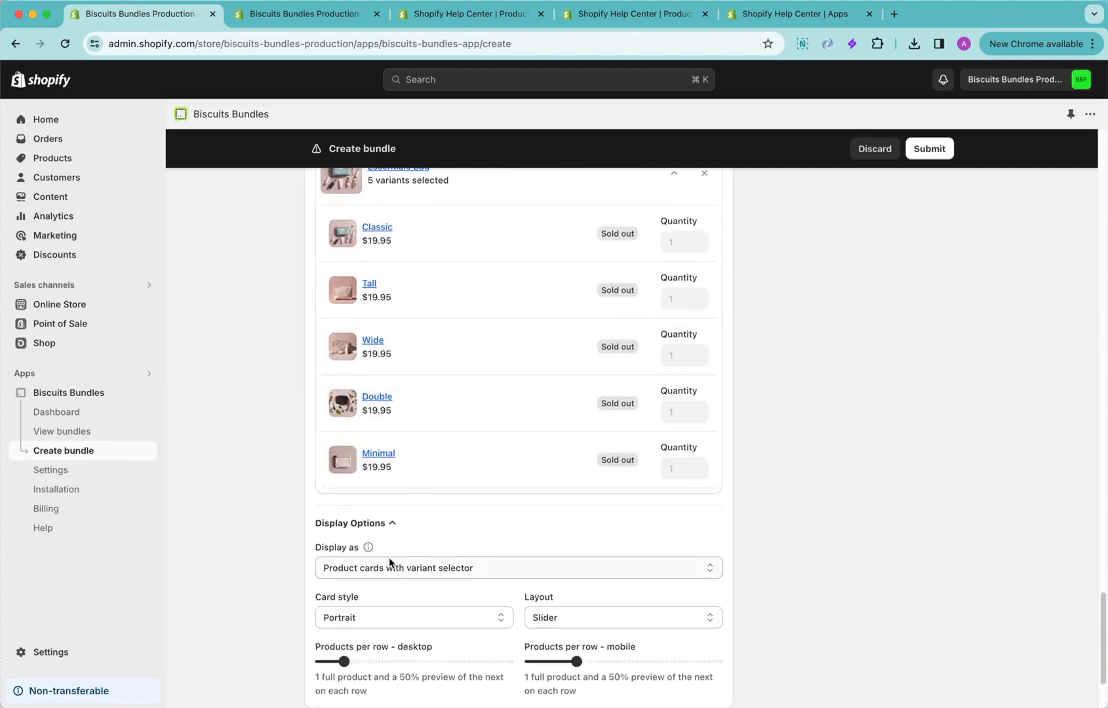
pyautogui.scroll(-1, 406, 556)
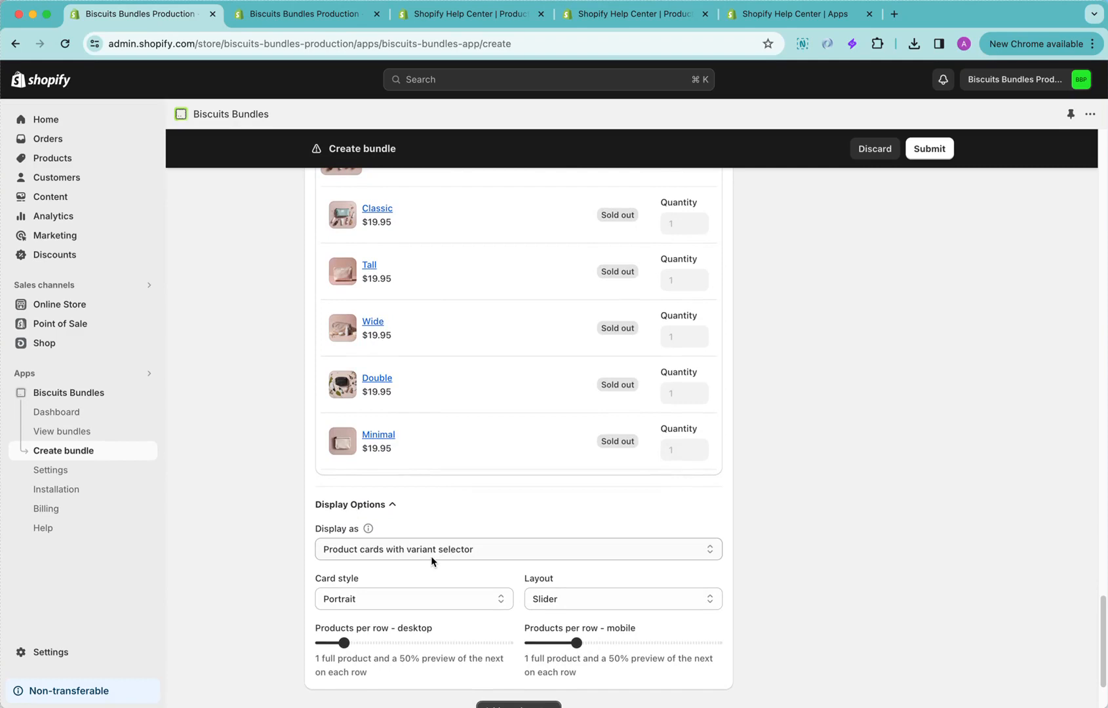
pyautogui.click(432, 553)
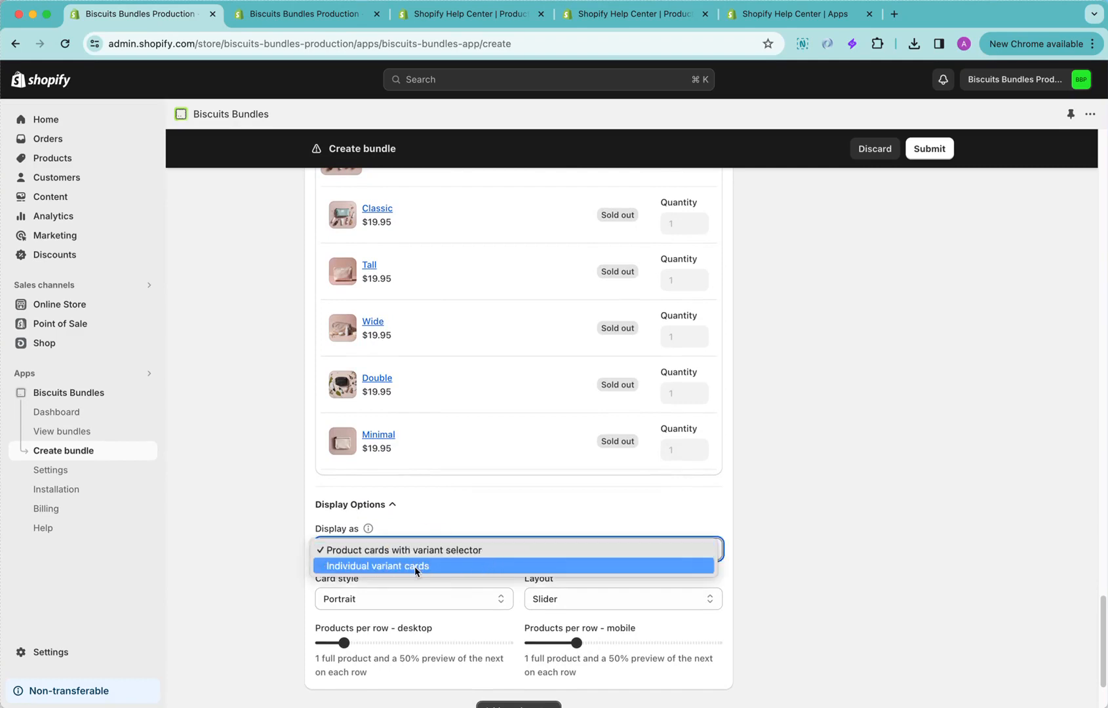
pyautogui.click(413, 567)
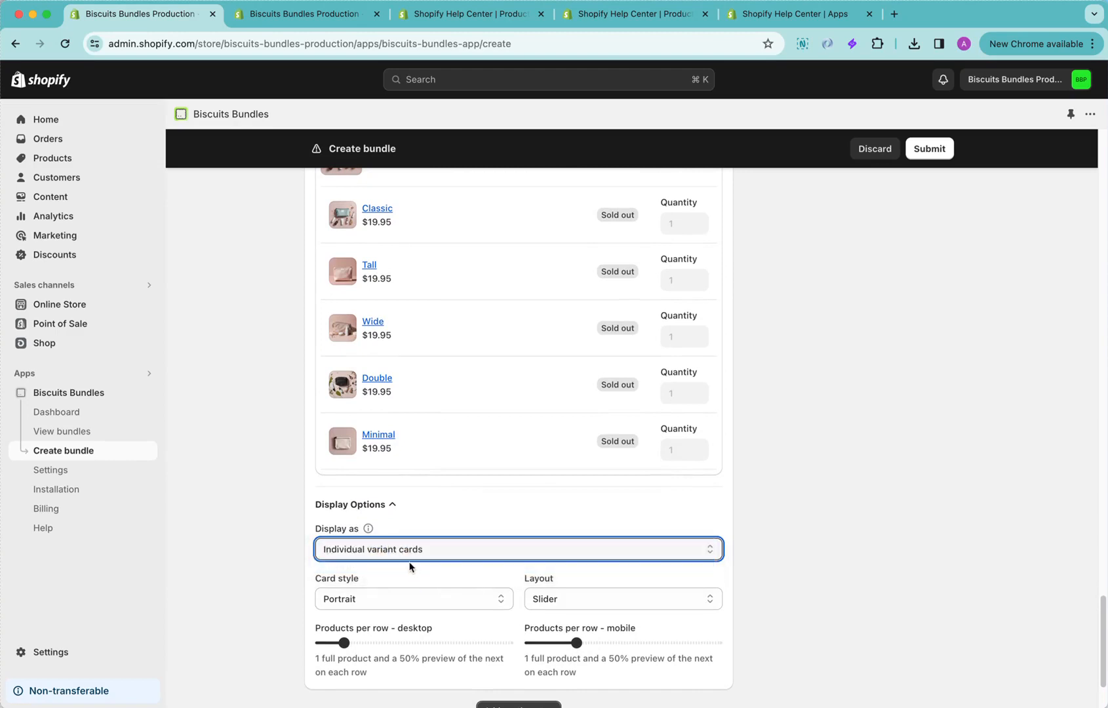
pyautogui.scroll(2, 438, 566)
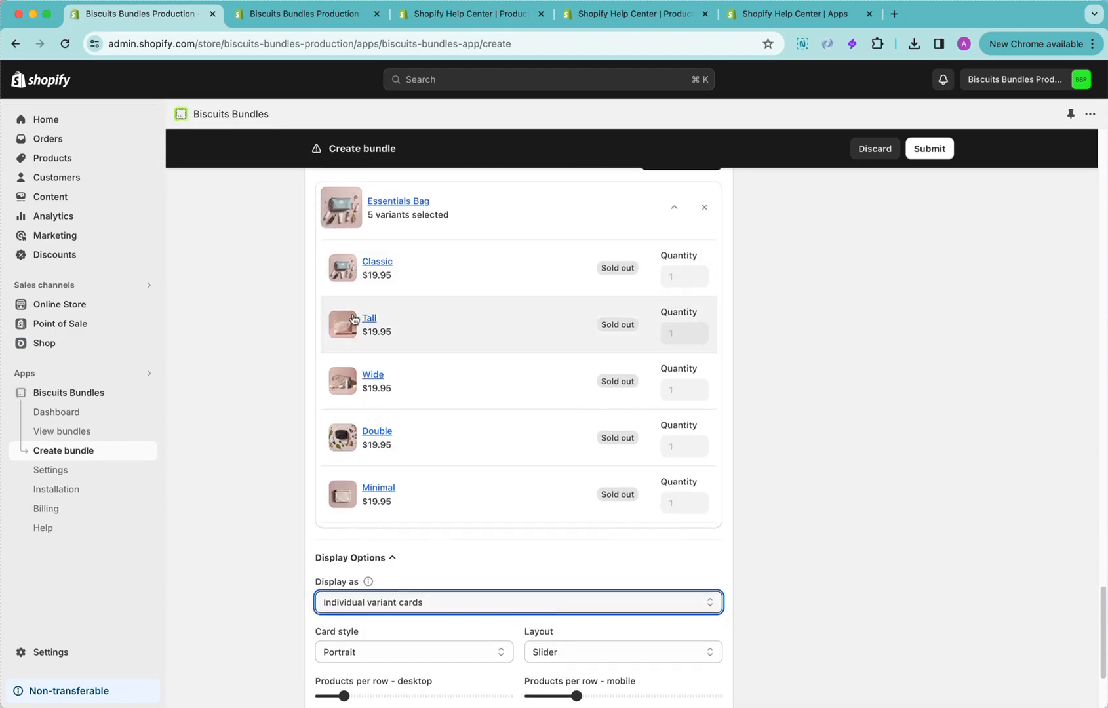
pyautogui.scroll(-6, 420, 559)
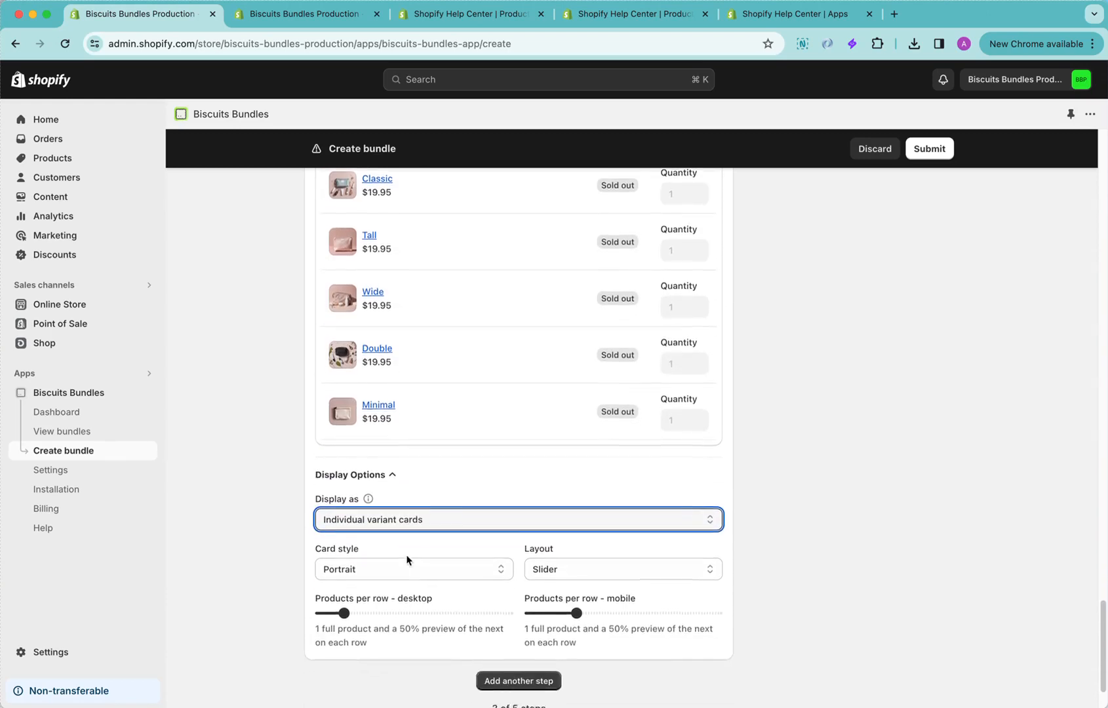
# Set Step 3's card style to Portrait compact and its layout to Grid with 3 products per row on desktop
pyautogui.click(481, 491)
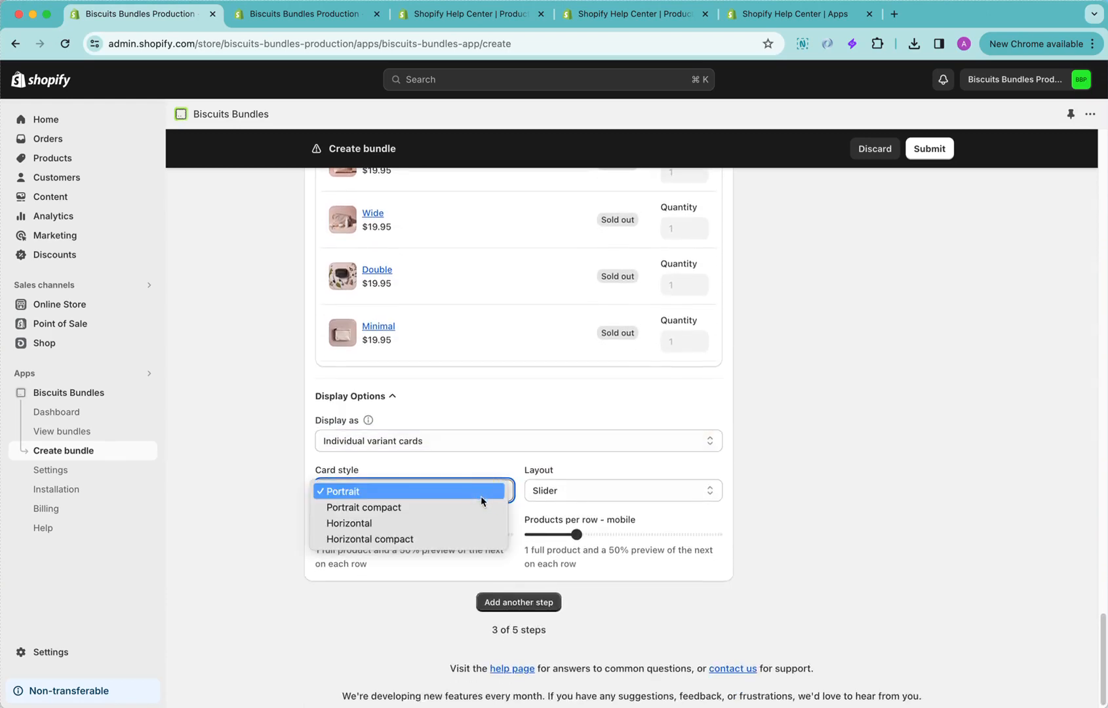
pyautogui.click(410, 510)
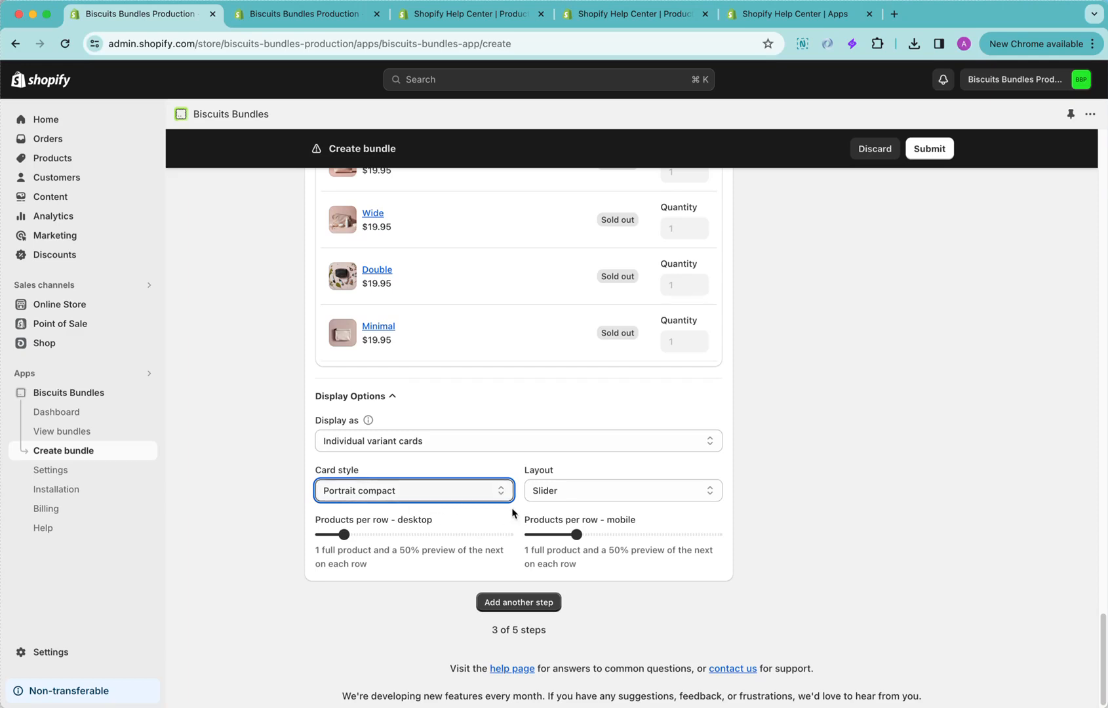
pyautogui.click(641, 485)
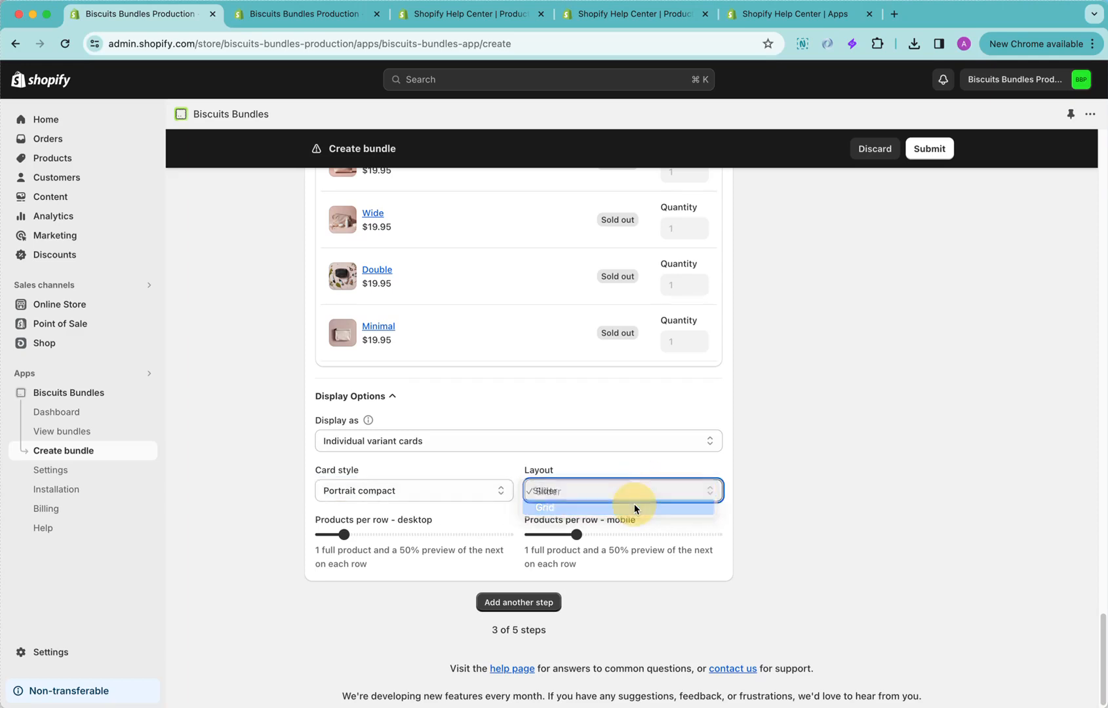
pyautogui.click(633, 506)
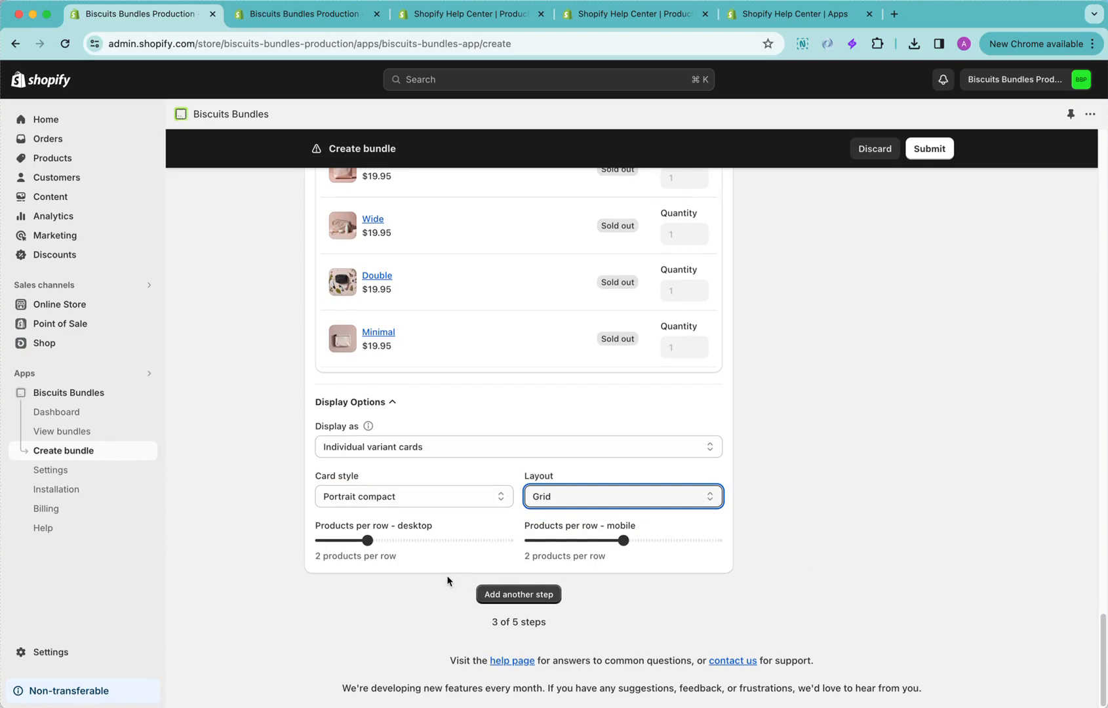
pyautogui.moveTo(367, 540); pyautogui.dragTo(427, 544)
pyautogui.click(805, 599)
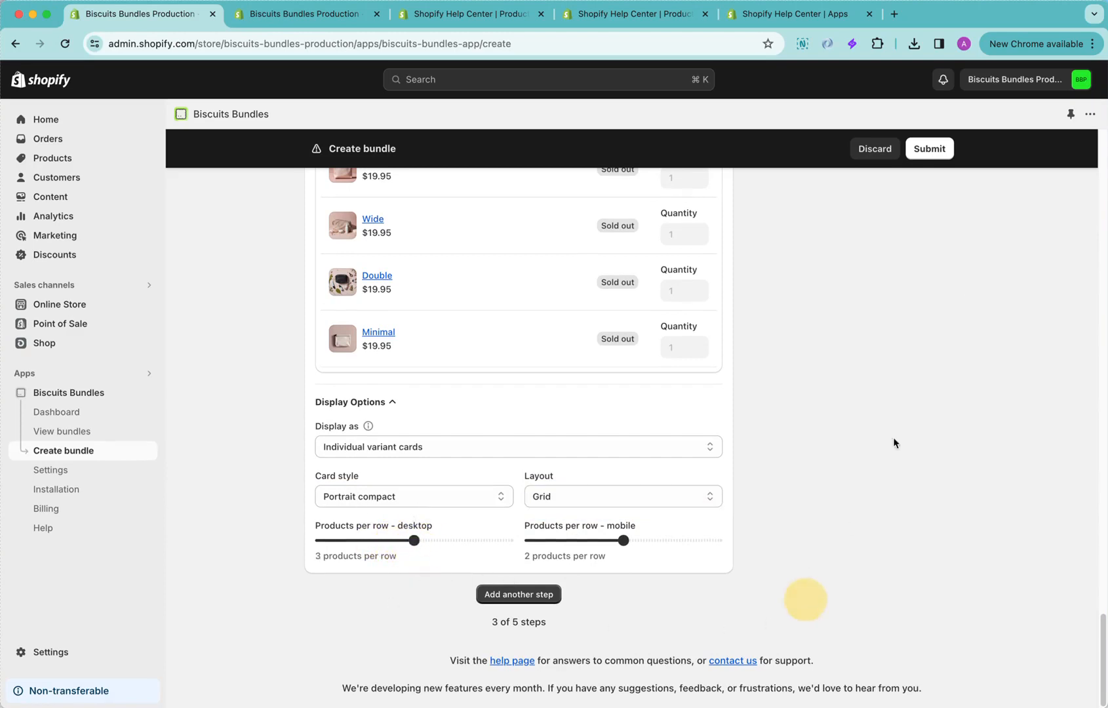
# Set the bundle's fixed total price to $89.99
pyautogui.scroll(15, 831, 564)
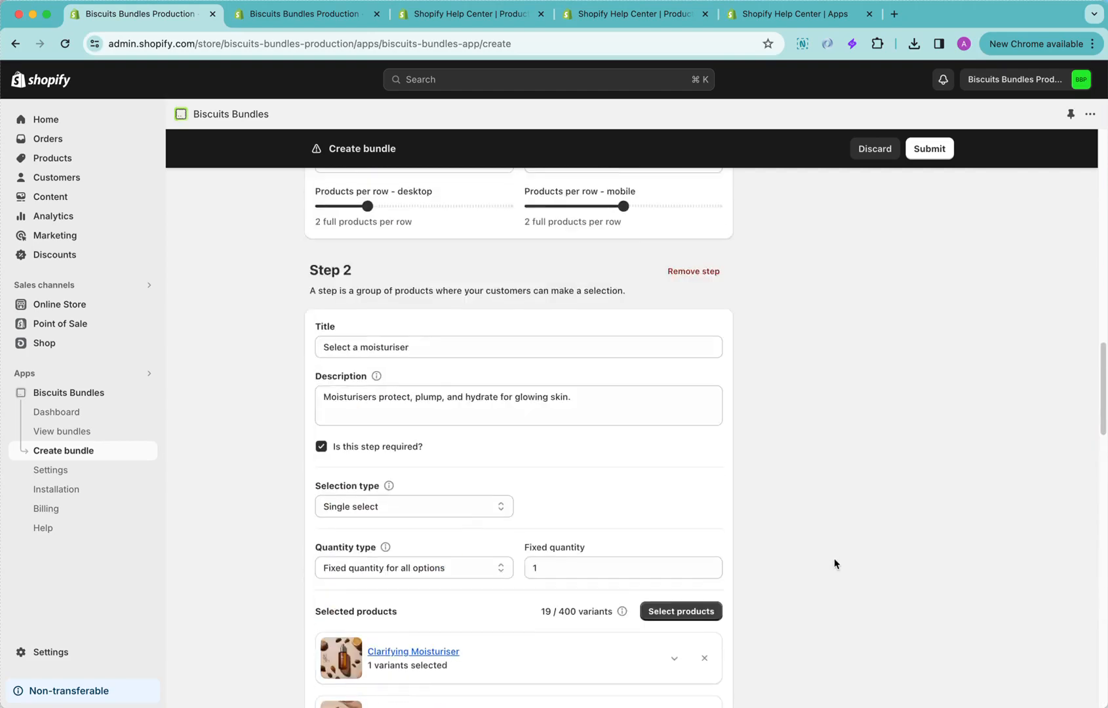
pyautogui.scroll(15, 833, 562)
pyautogui.scroll(-1, 784, 445)
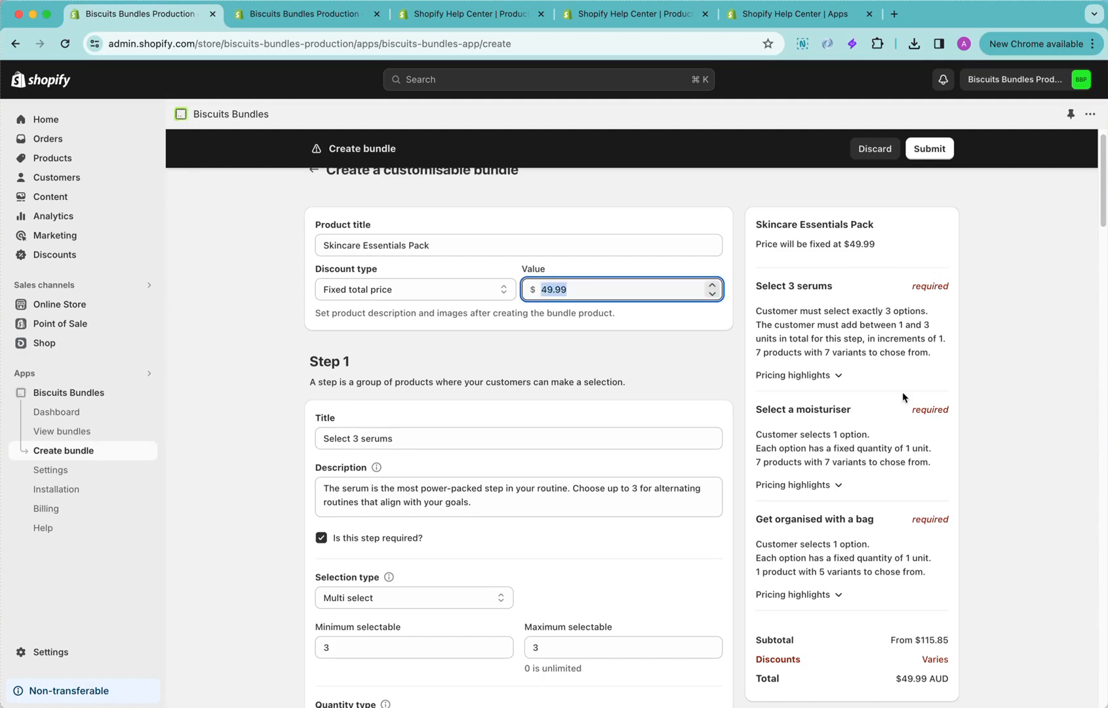
pyautogui.write('89')
pyautogui.click(1029, 598)
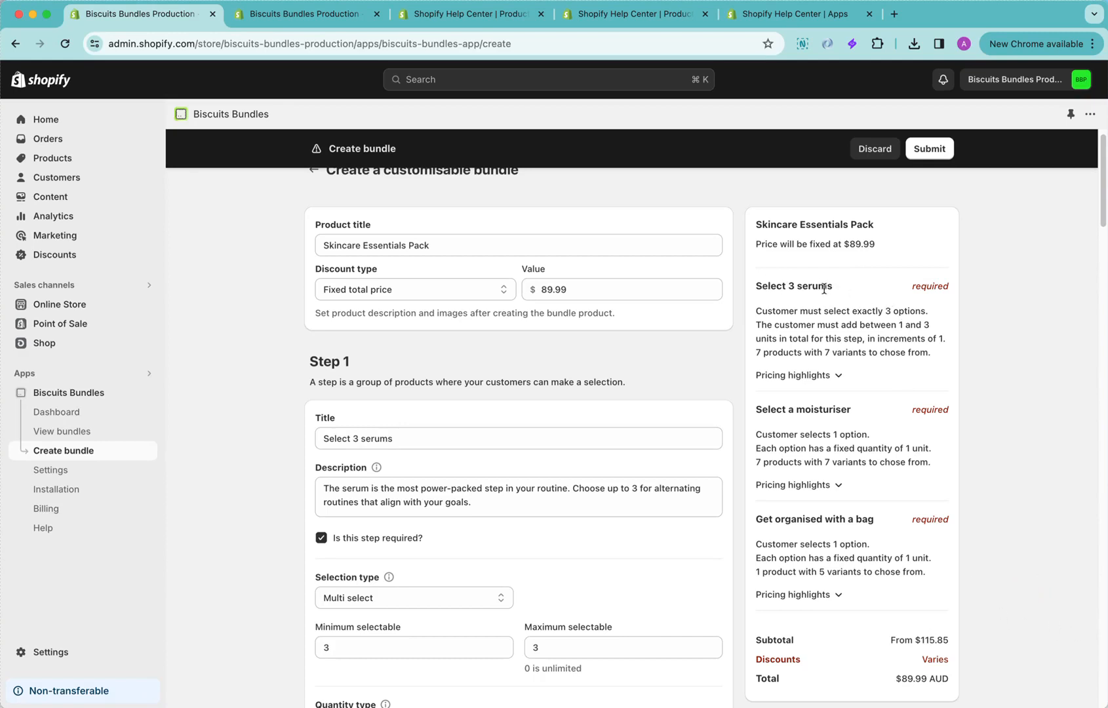
# Review the bundle summary's step requirements and pricing, and submit the Skincare Essentials Pack
pyautogui.click(934, 288)
pyautogui.scroll(-1, 920, 430)
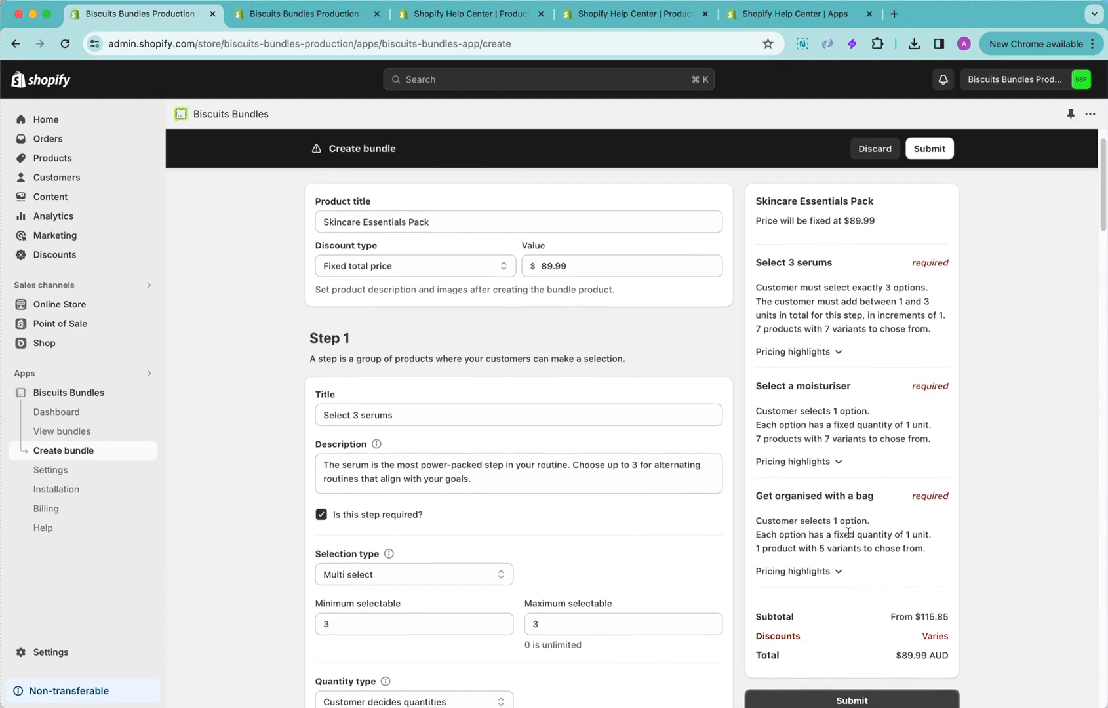
pyautogui.scroll(-2, 913, 574)
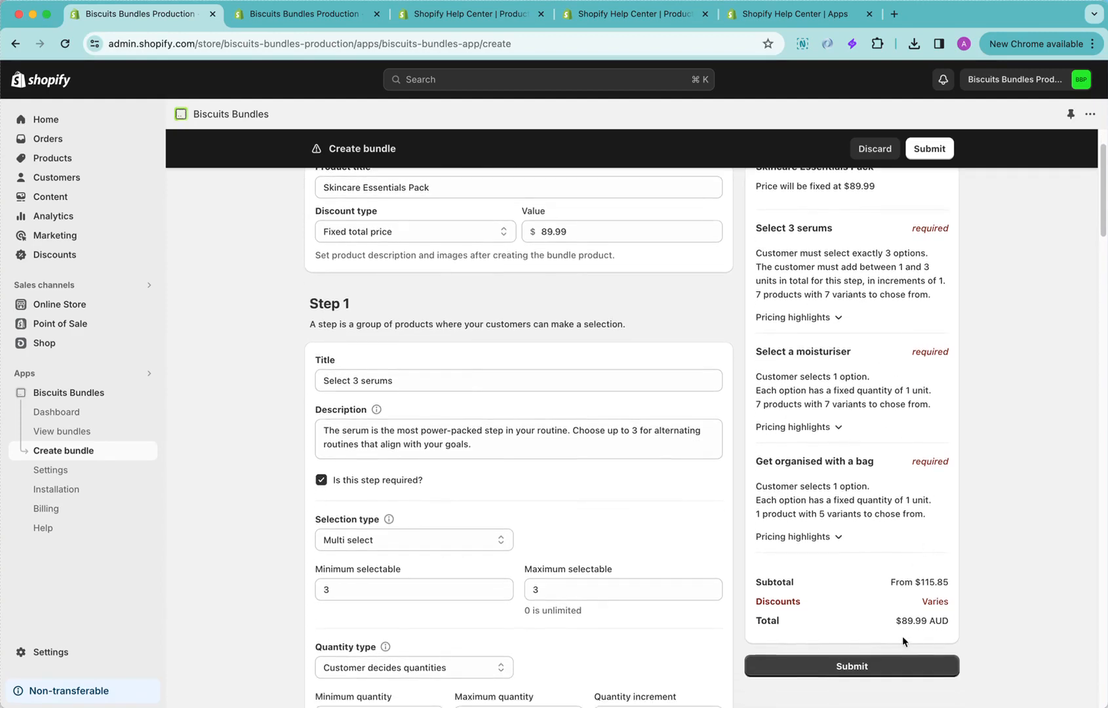
pyautogui.click(927, 672)
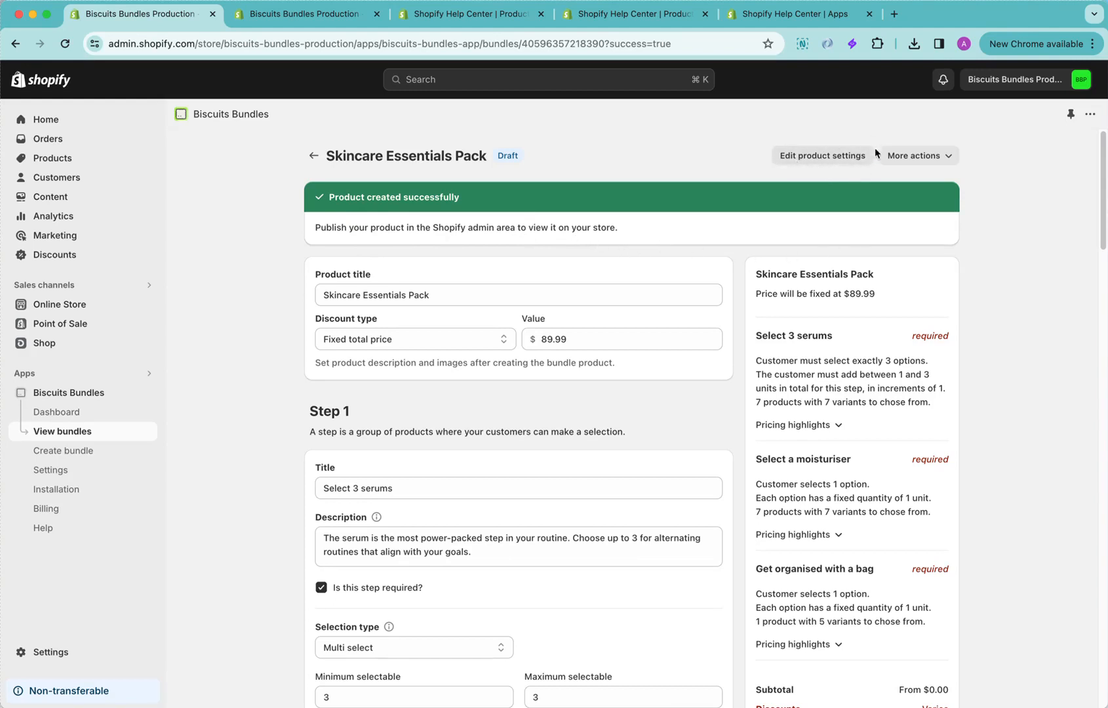
# Open the new bundle's product settings, set its status to Active and include it in the Online Store sales channel
pyautogui.click(828, 160)
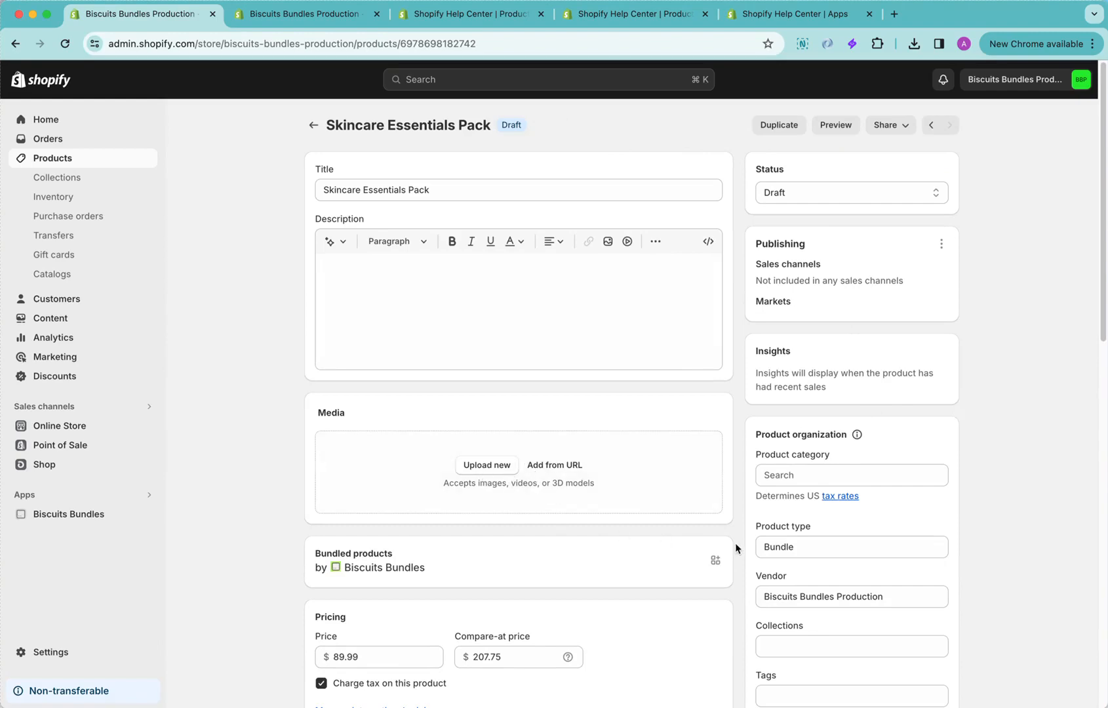
pyautogui.click(816, 192)
pyautogui.click(819, 176)
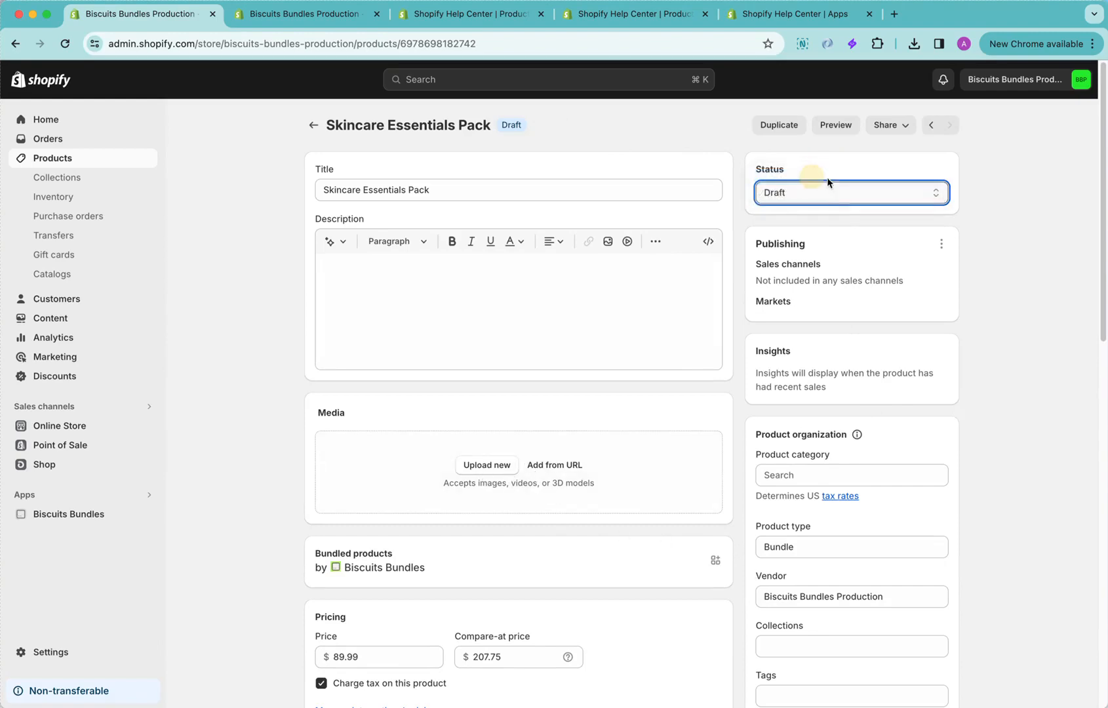
pyautogui.click(941, 243)
pyautogui.click(921, 274)
pyautogui.click(387, 363)
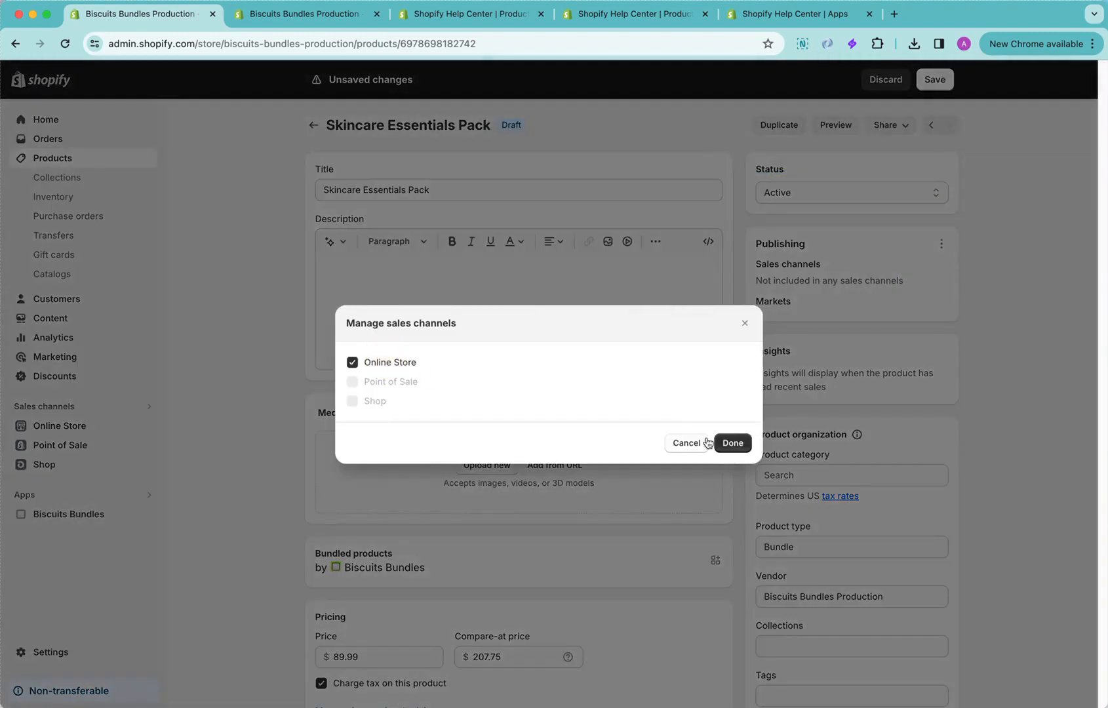
pyautogui.click(724, 443)
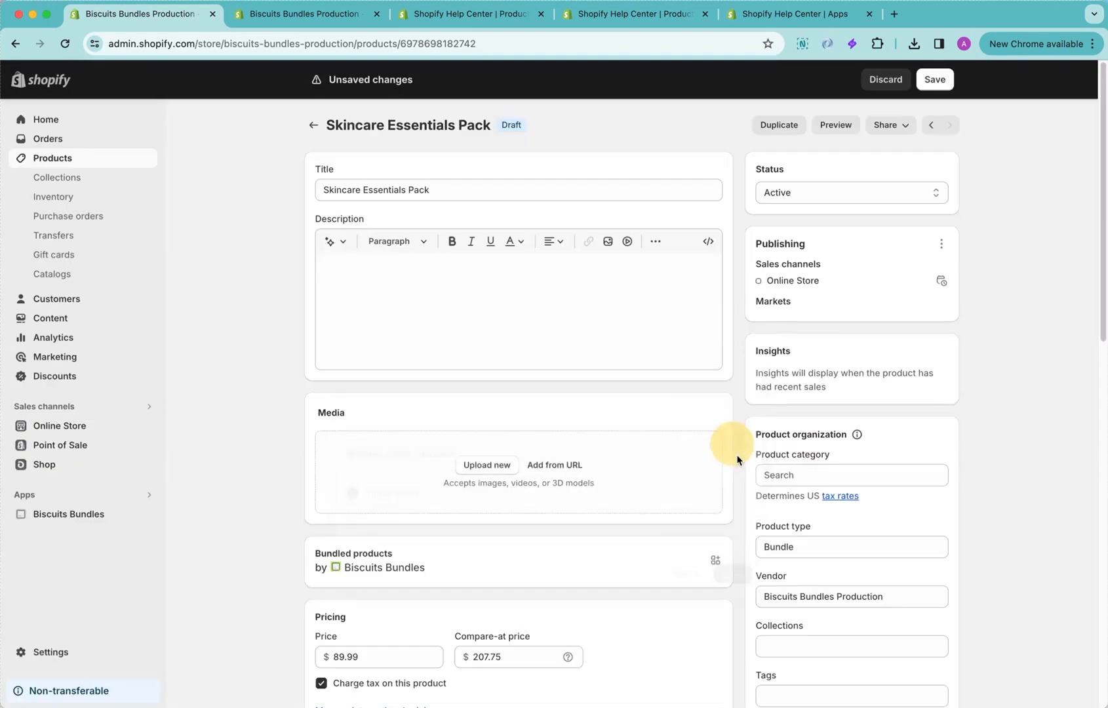
# Upload the skincare bottles and jars image to the bundle product's media and save the product
pyautogui.click(466, 464)
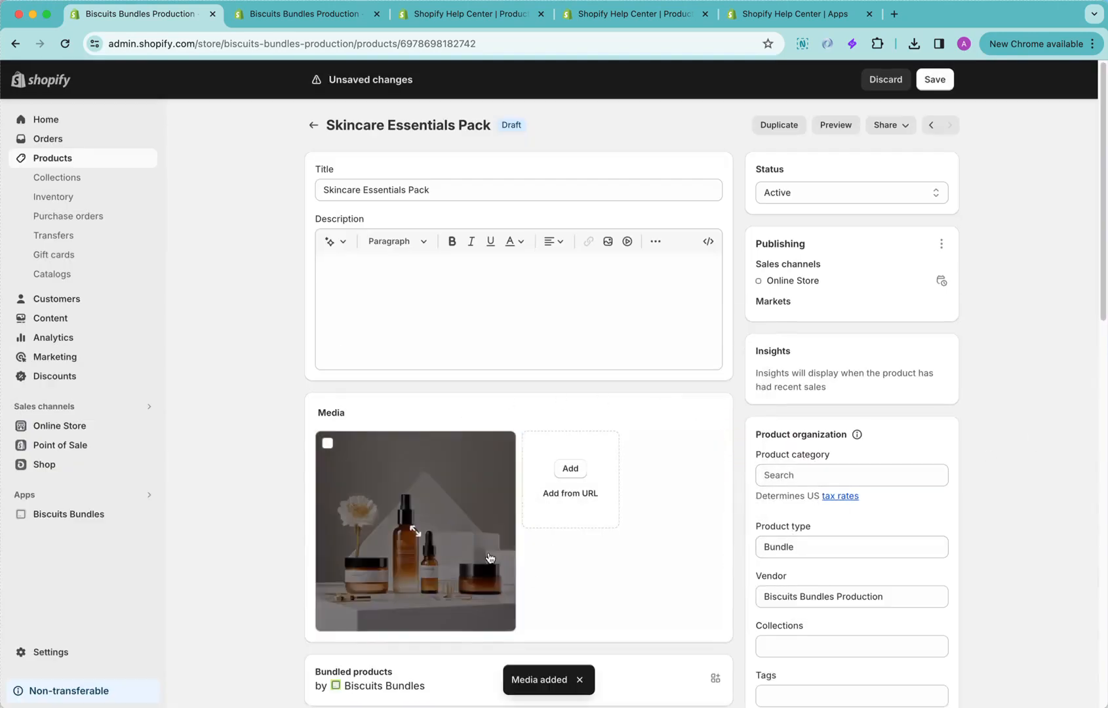
pyautogui.click(935, 79)
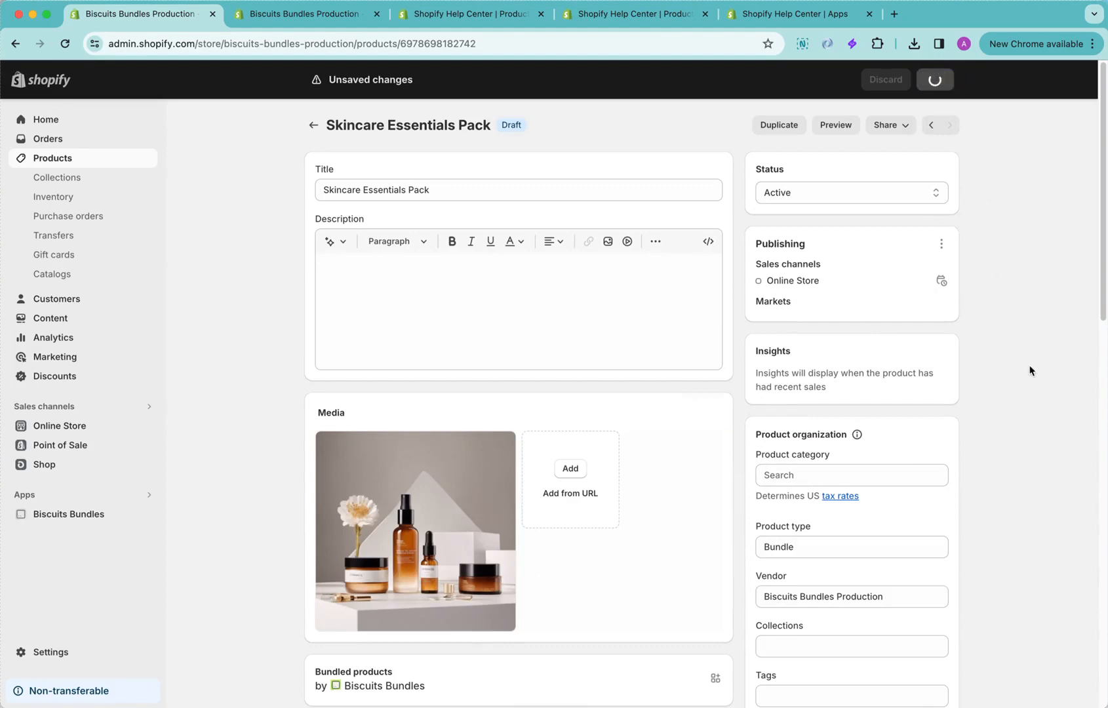
# Preview the Skincare Essentials Pack in the storefront and look through its serum, moisturiser and bag steps
pyautogui.click(851, 130)
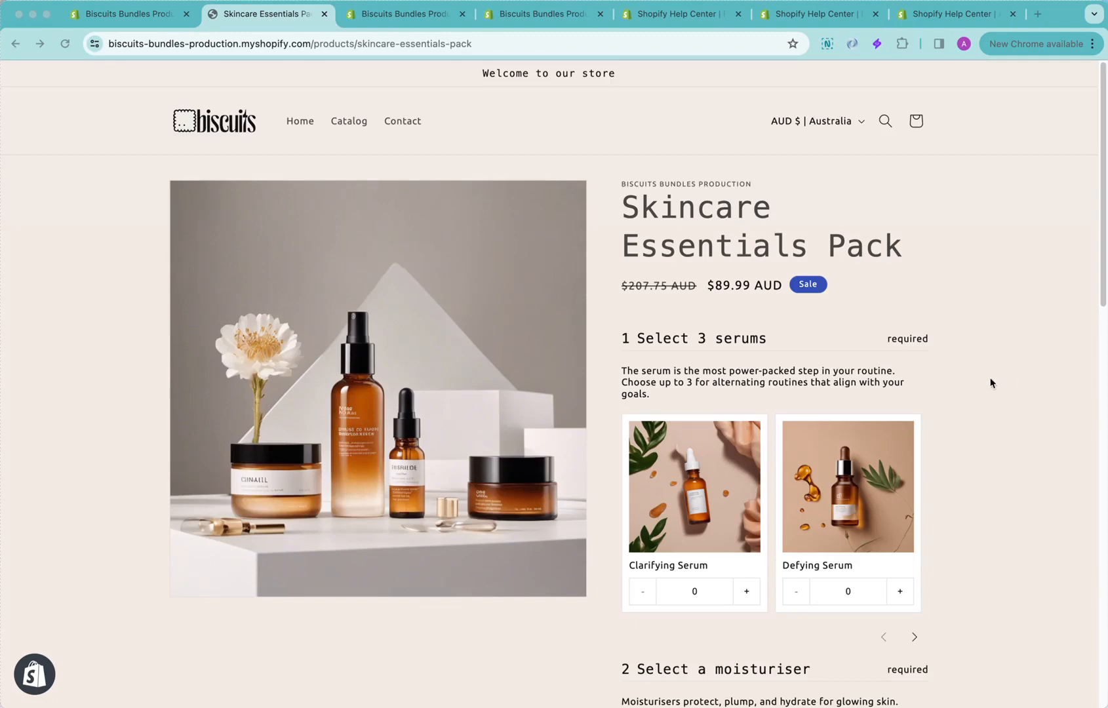
pyautogui.scroll(-2, 1009, 381)
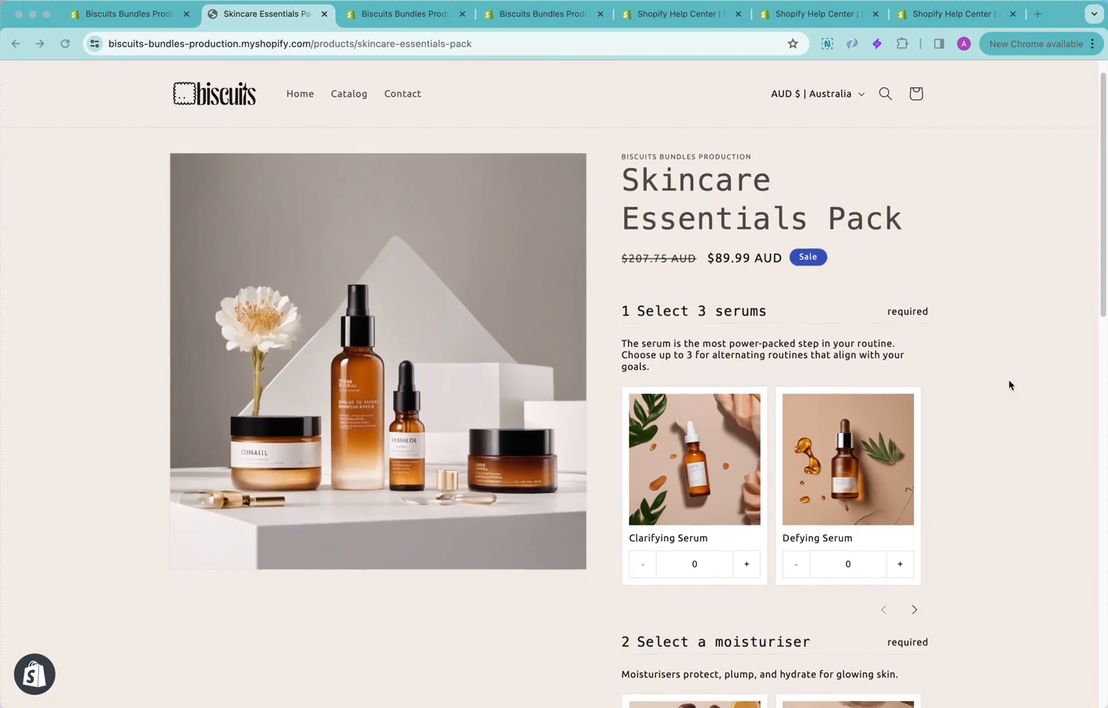
pyautogui.scroll(-3, 892, 273)
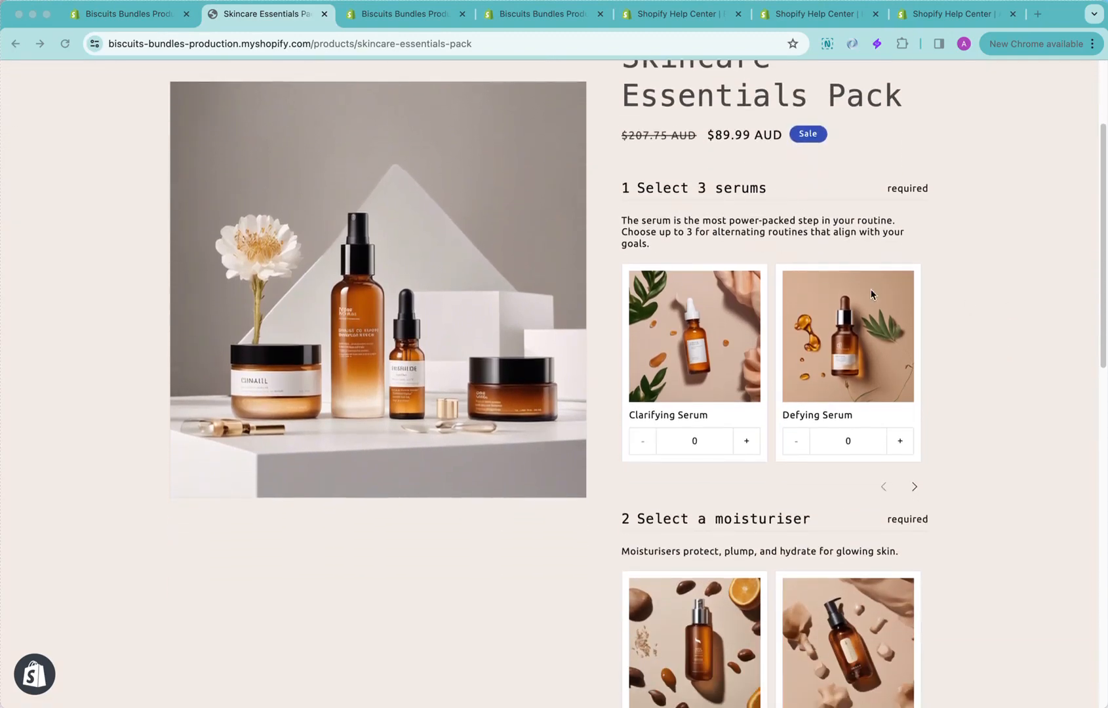
pyautogui.scroll(-5, 997, 368)
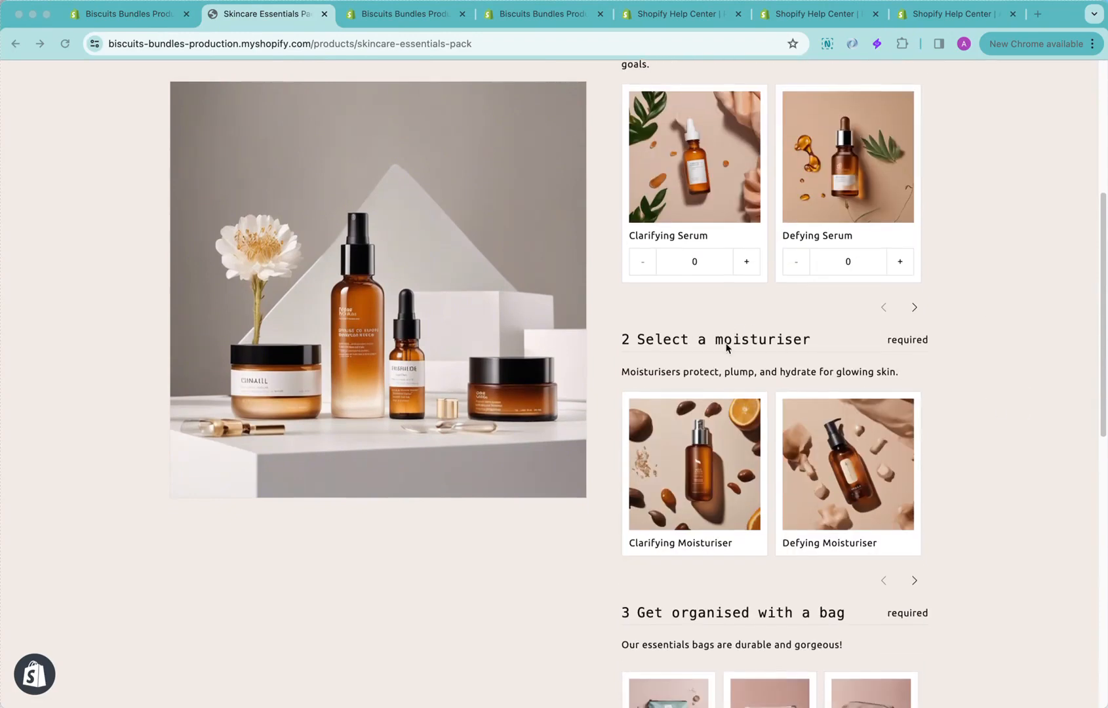
pyautogui.scroll(-8, 1035, 438)
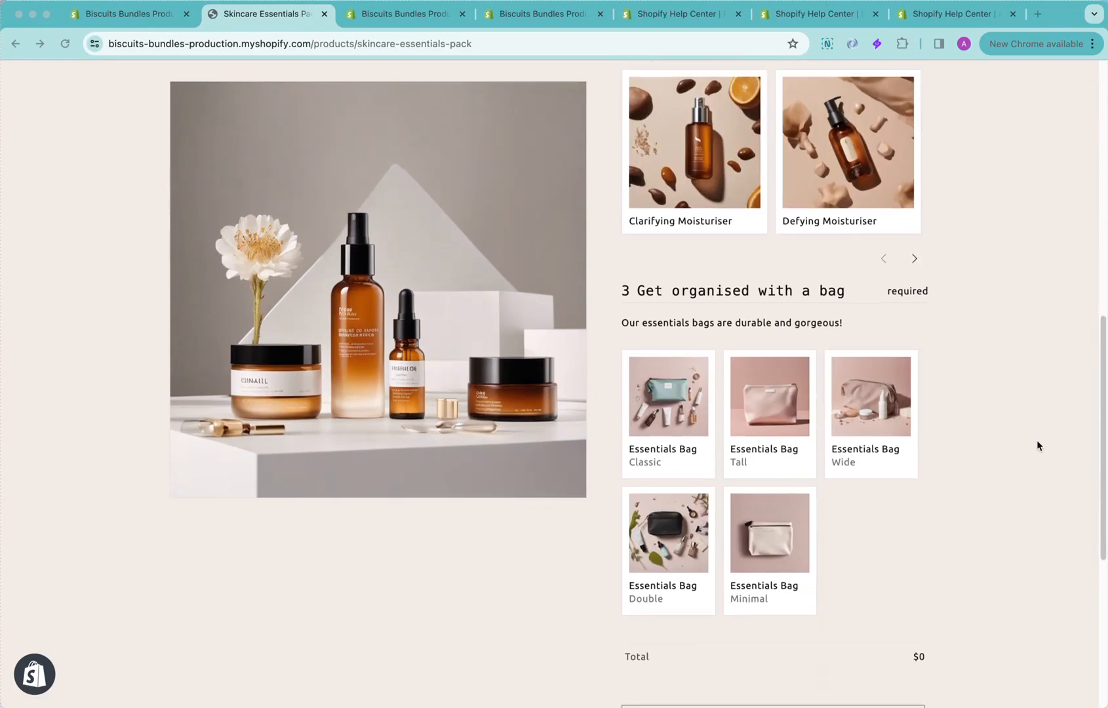
pyautogui.scroll(11, 858, 380)
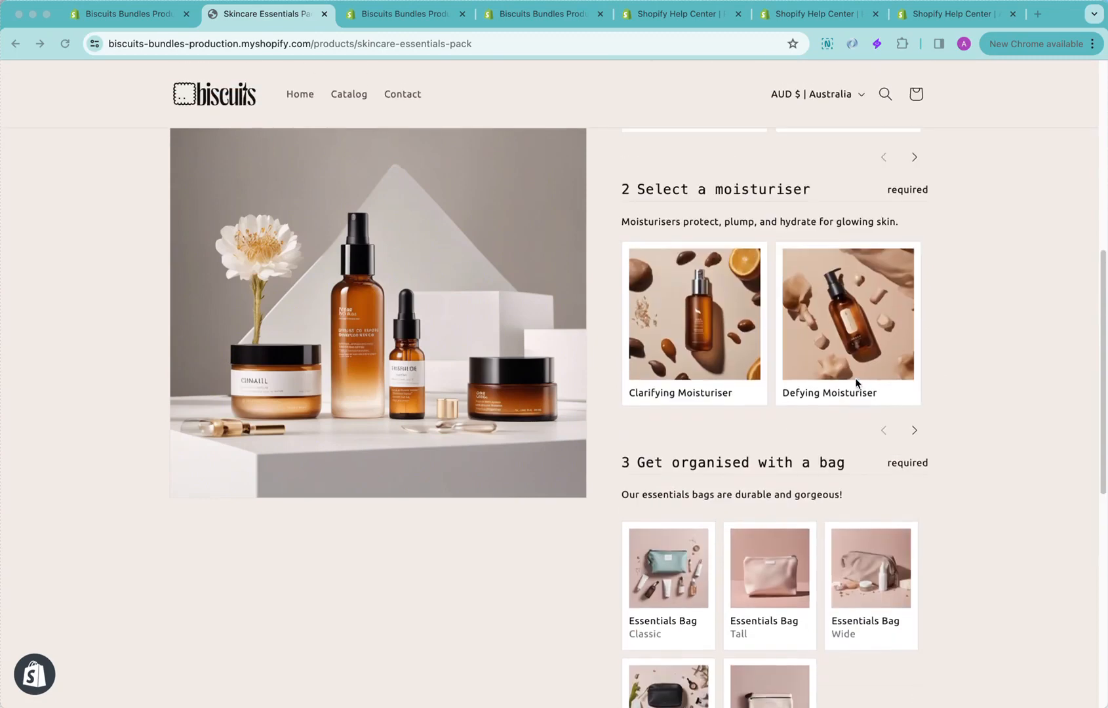
pyautogui.scroll(3, 761, 372)
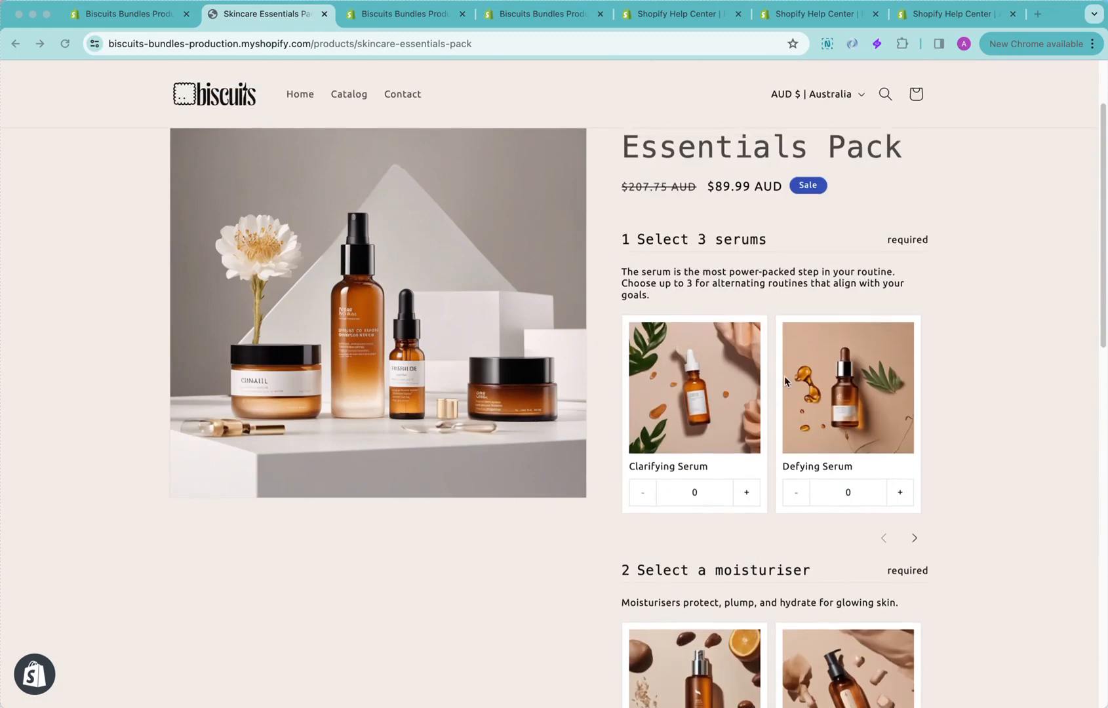
# Choose one Clarifying Serum, one Defying Serum and one Hydrating Serum for the bundle's first step
pyautogui.click(733, 424)
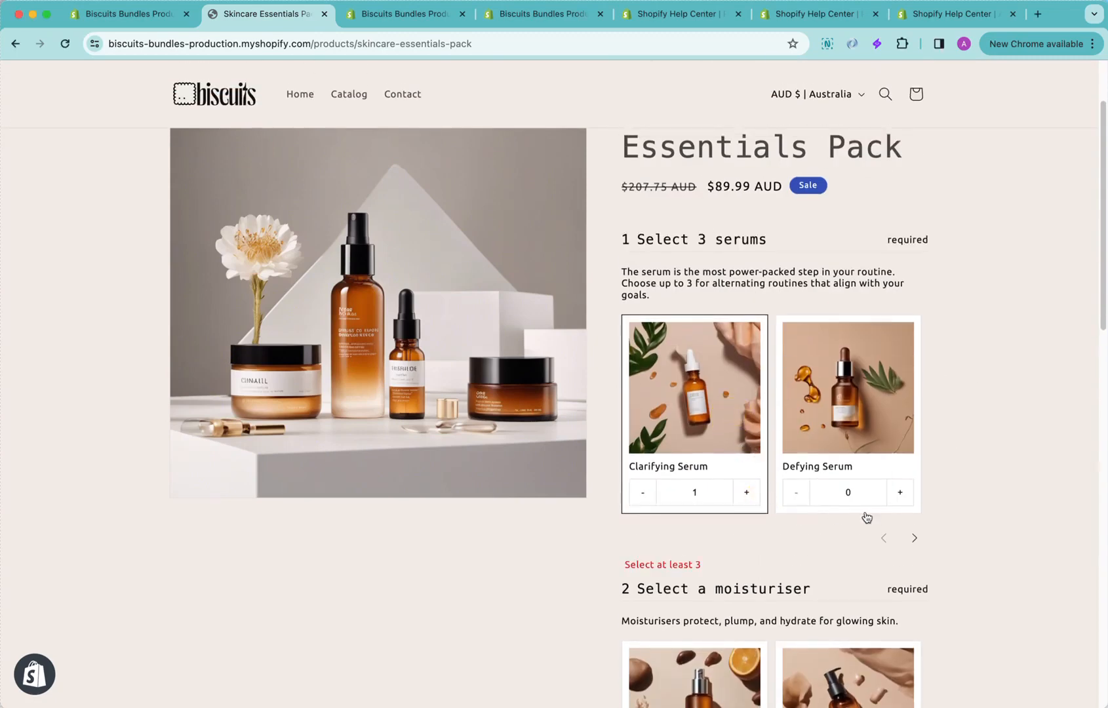
pyautogui.click(884, 418)
pyautogui.click(915, 540)
pyautogui.click(865, 506)
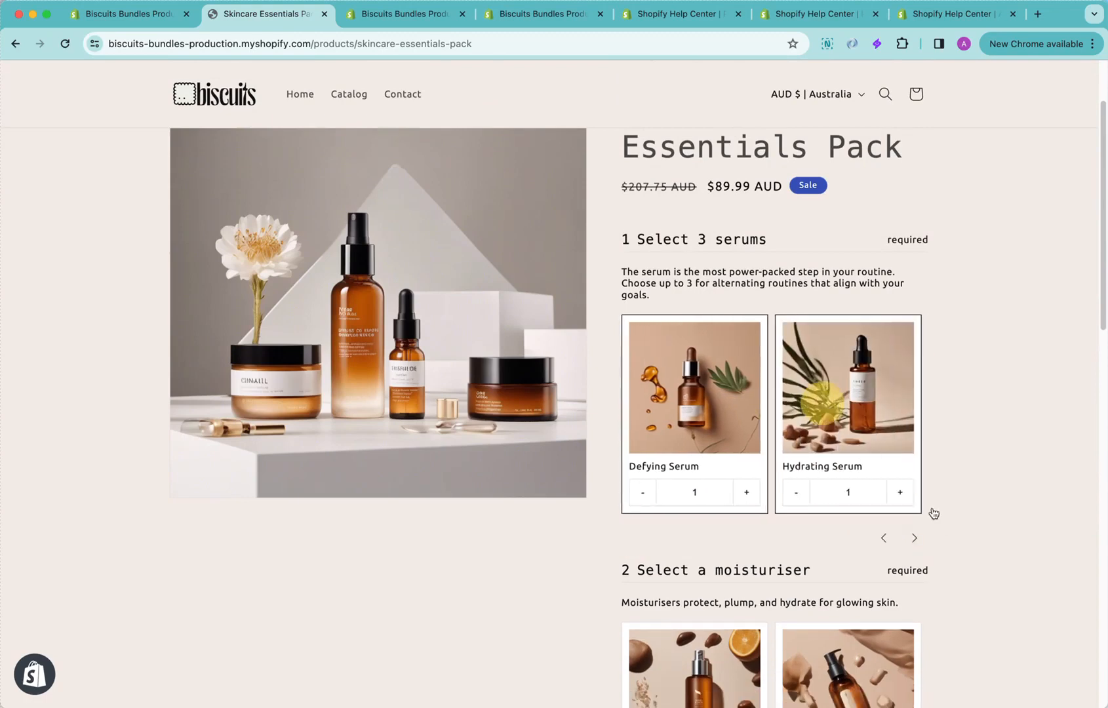
# Choose the Protect Moisturiser for the bundle's second step
pyautogui.scroll(-5, 946, 512)
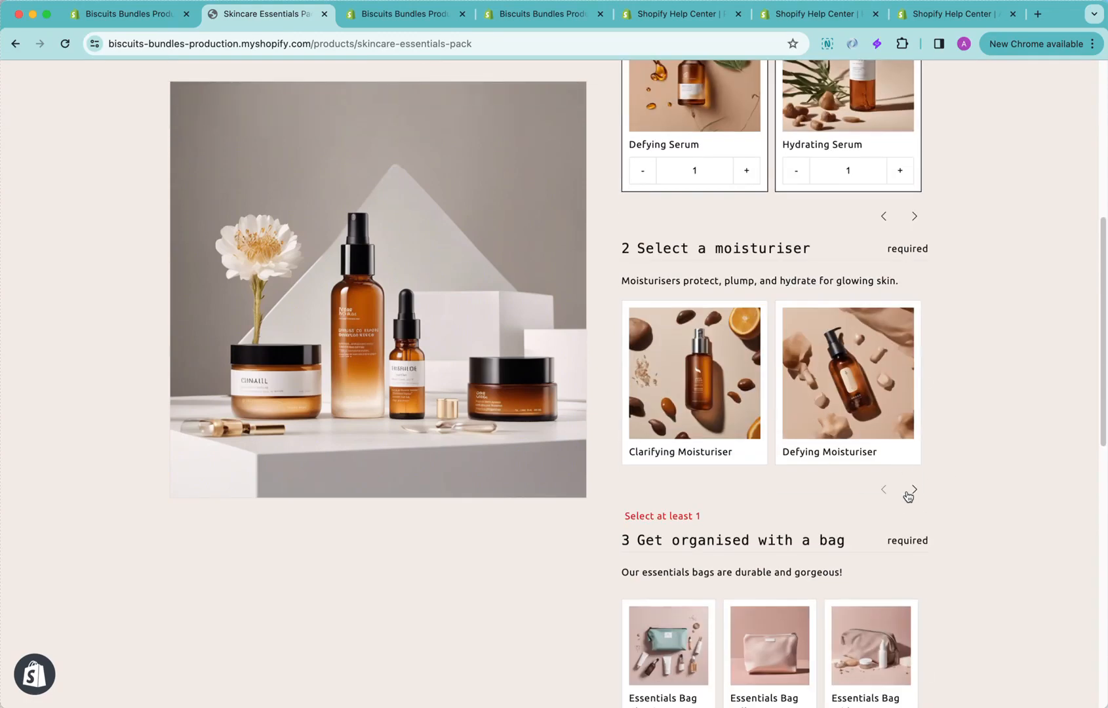
pyautogui.doubleClick(914, 489)
pyautogui.click(793, 391)
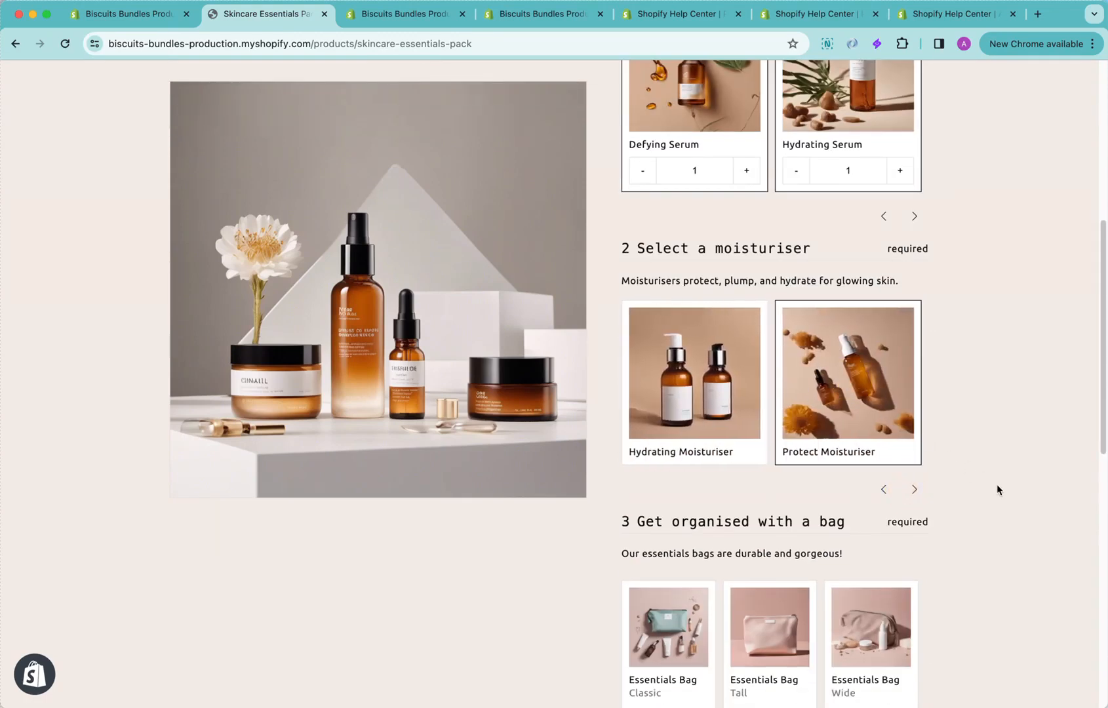
# Choose the Wide Essentials Bag for the bundle's third step
pyautogui.scroll(-2, 996, 489)
pyautogui.scroll(-5, 996, 490)
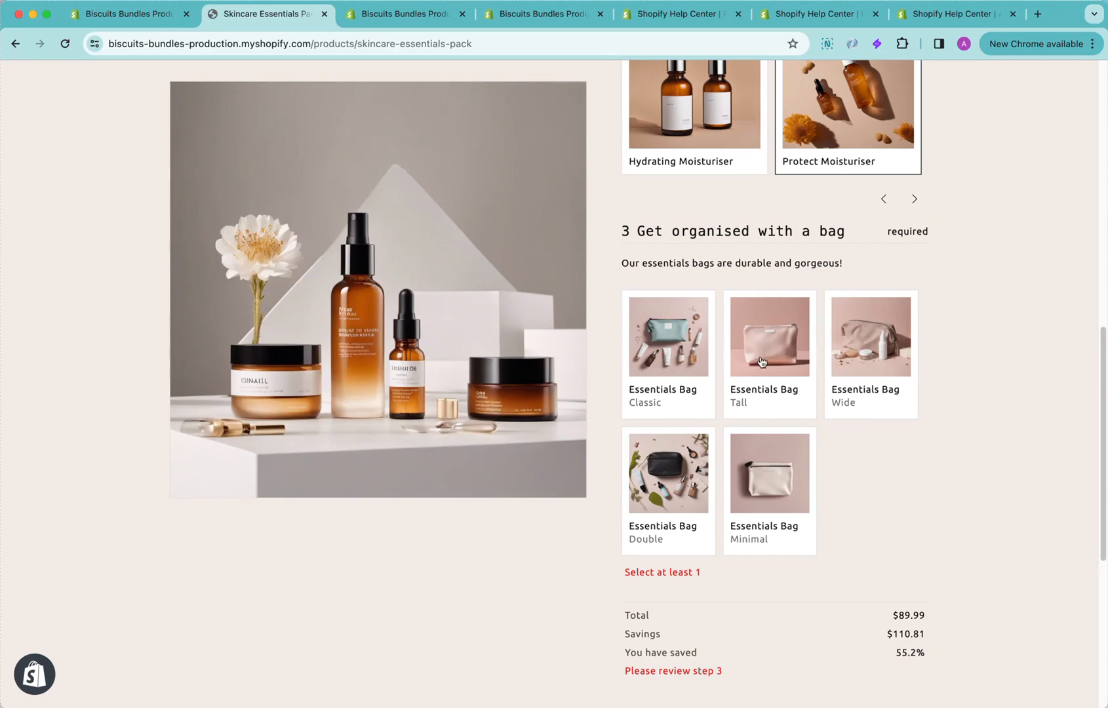
pyautogui.scroll(3, 739, 371)
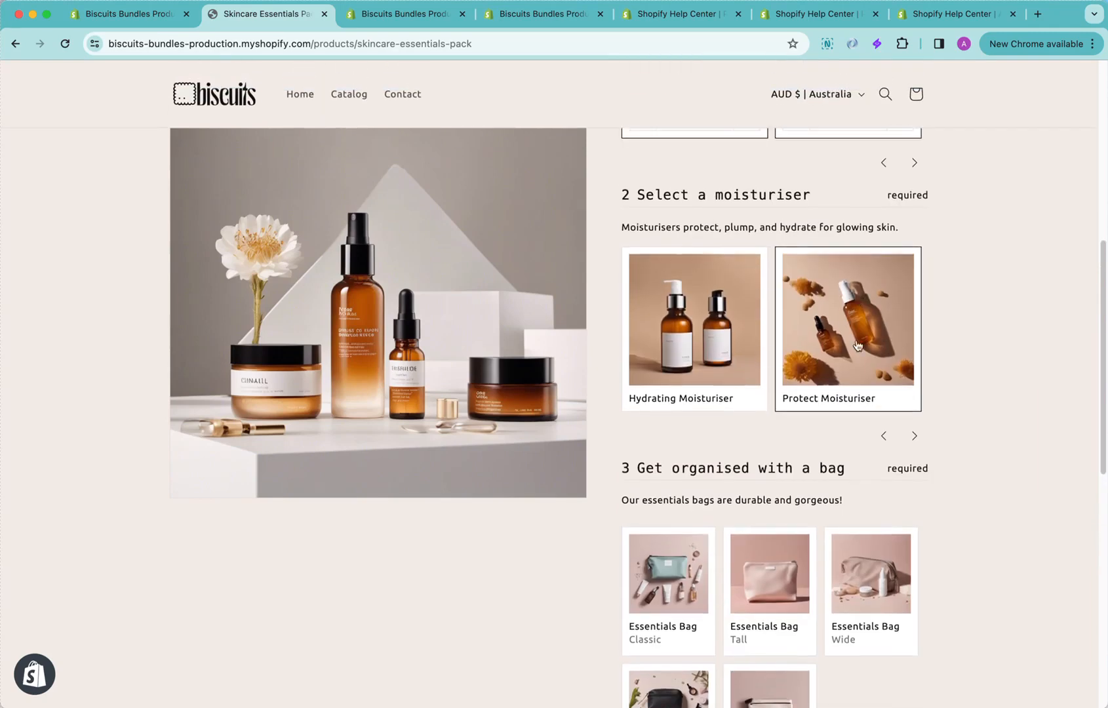
pyautogui.scroll(-3, 870, 355)
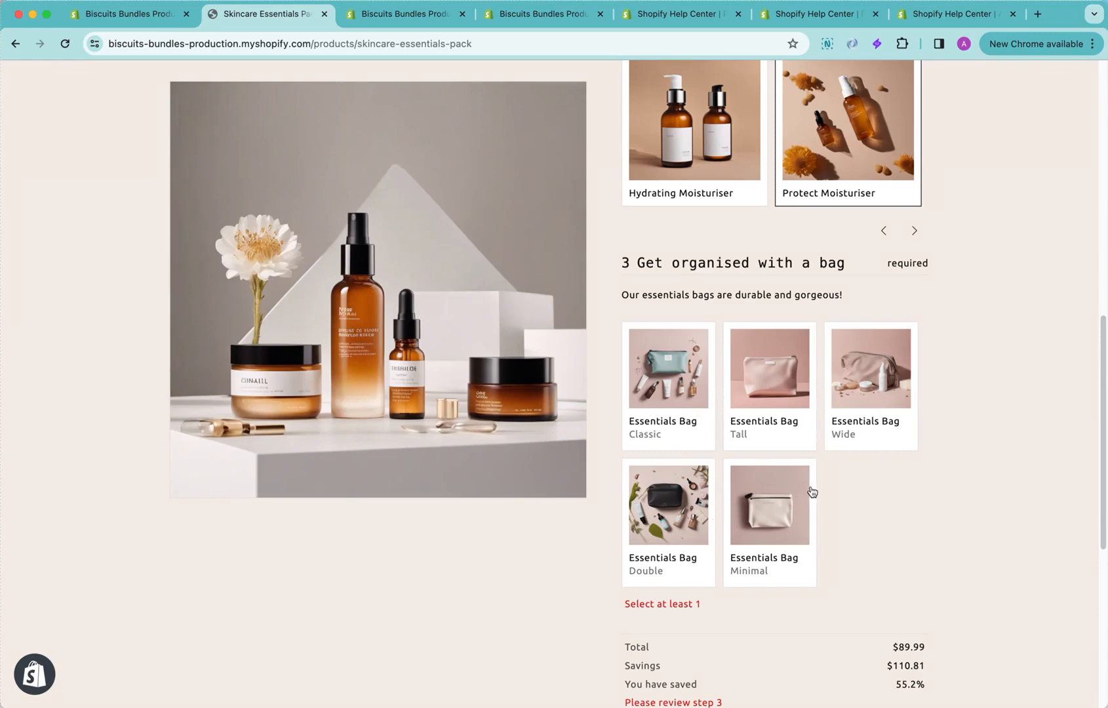
pyautogui.click(860, 393)
pyautogui.scroll(-3, 933, 496)
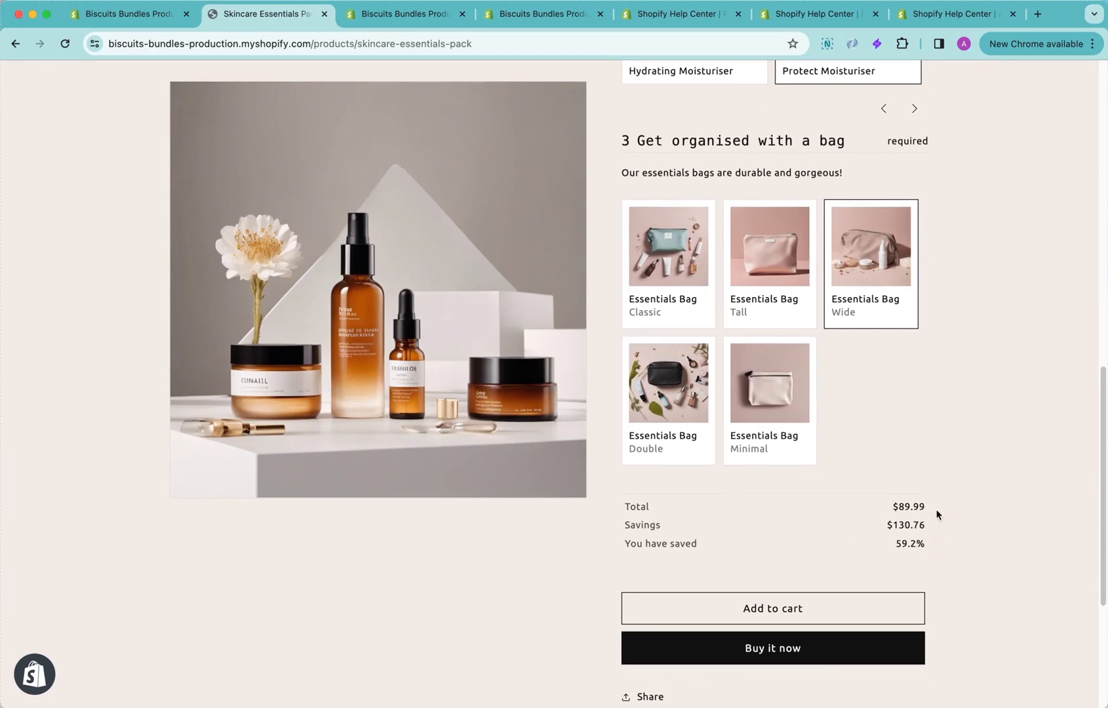
# Add the customised pack to the cart and check its itemised contents at checkout
pyautogui.moveTo(926, 523); pyautogui.dragTo(901, 506)
pyautogui.click(926, 514)
pyautogui.click(911, 614)
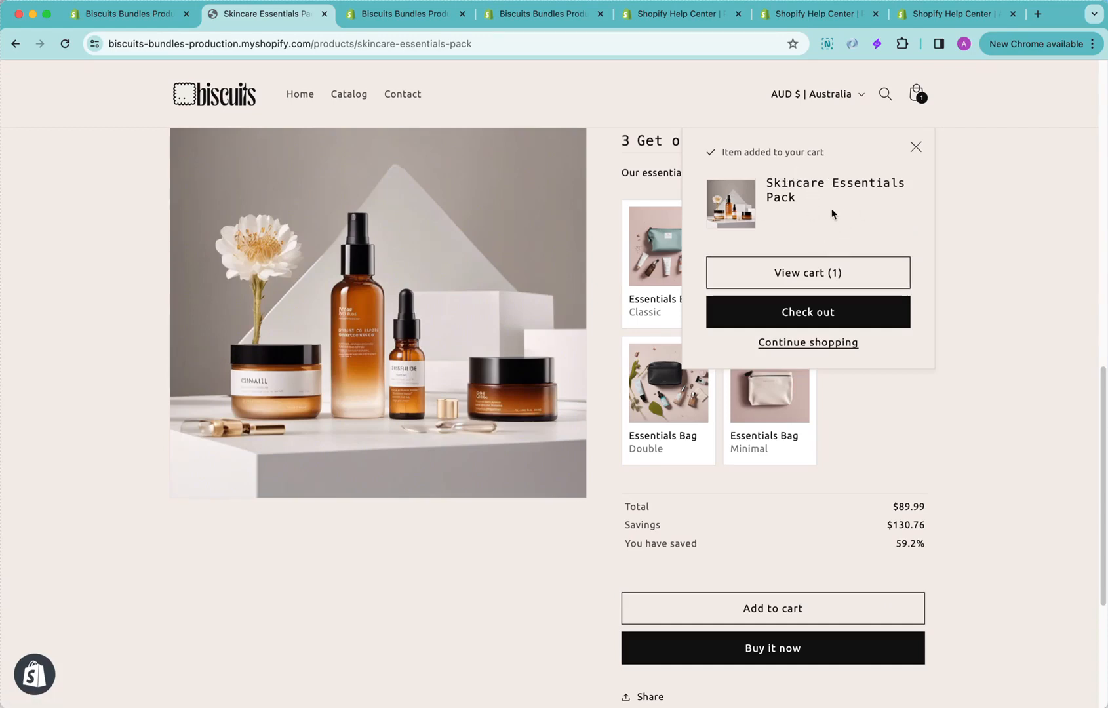
pyautogui.click(869, 319)
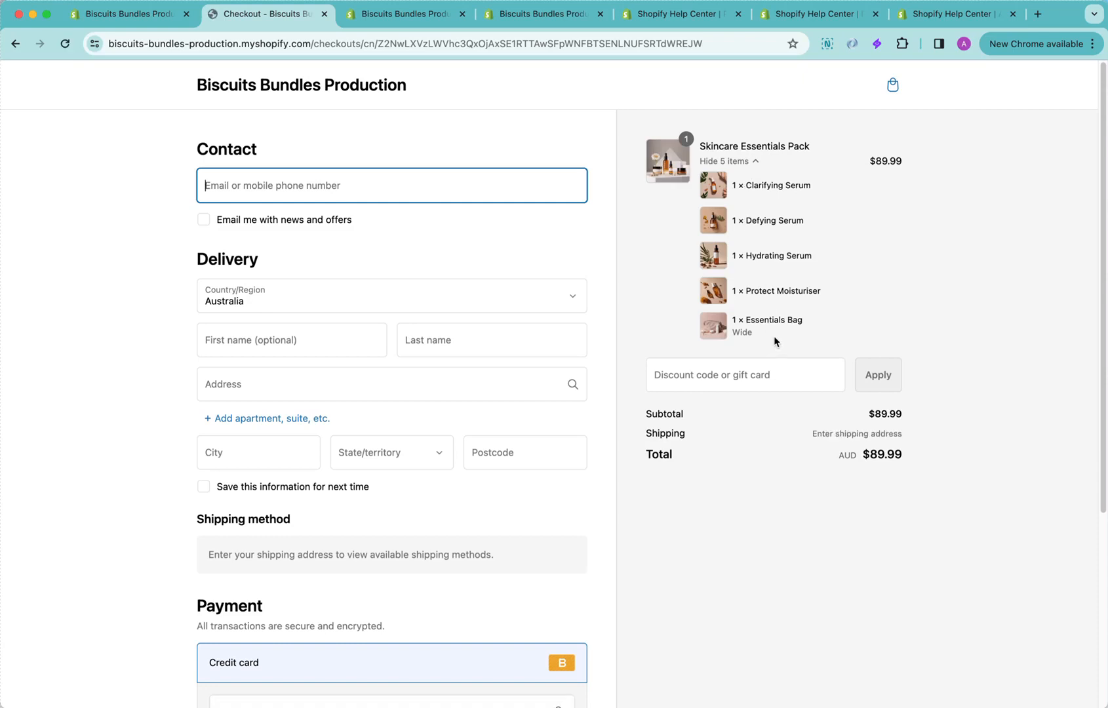
pyautogui.moveTo(774, 335); pyautogui.dragTo(749, 200)
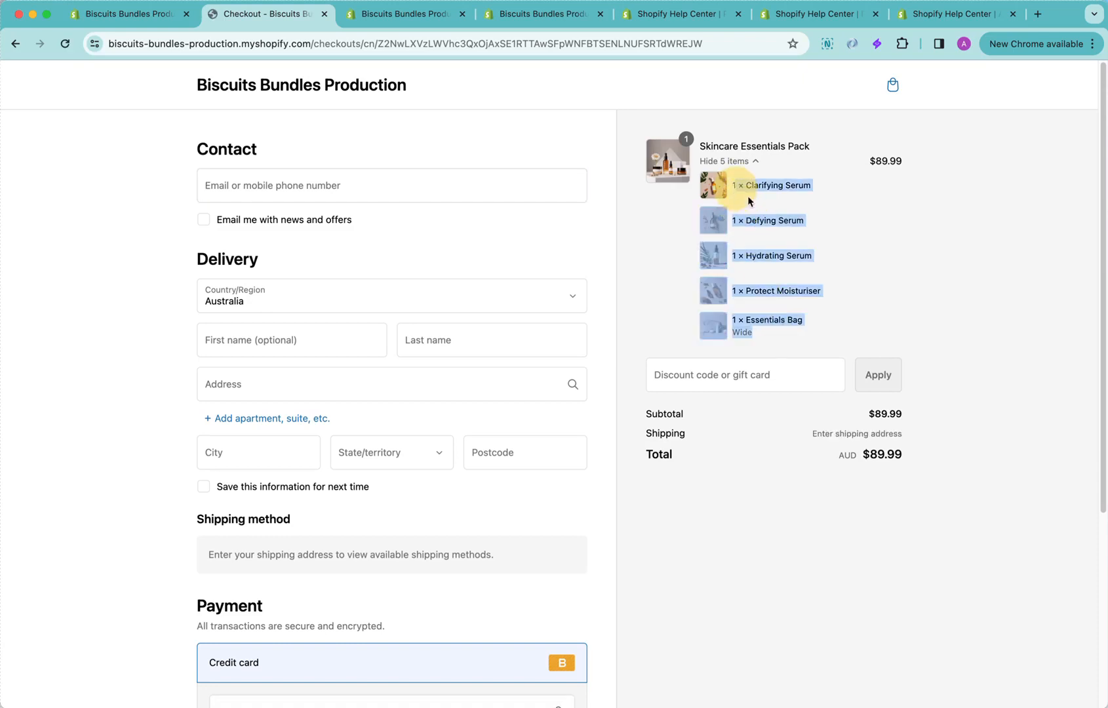
pyautogui.click(809, 264)
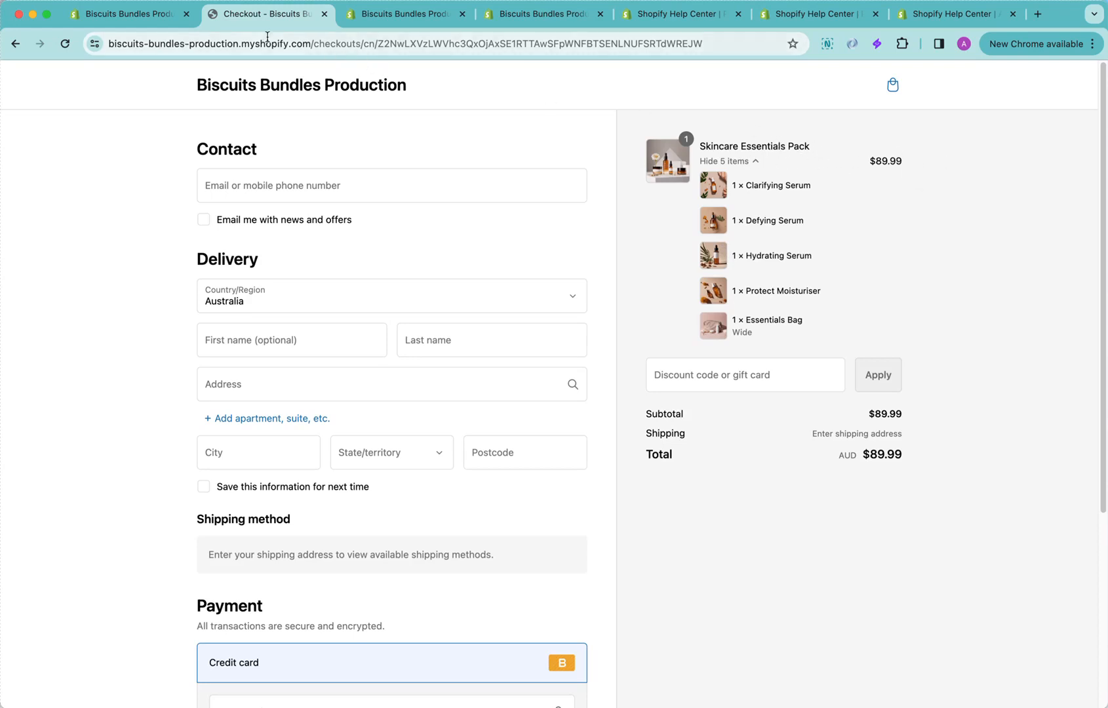
# Return to the Shopify admin and open the current Dawn | Skincare theme's editor on the default product template
pyautogui.click(129, 23)
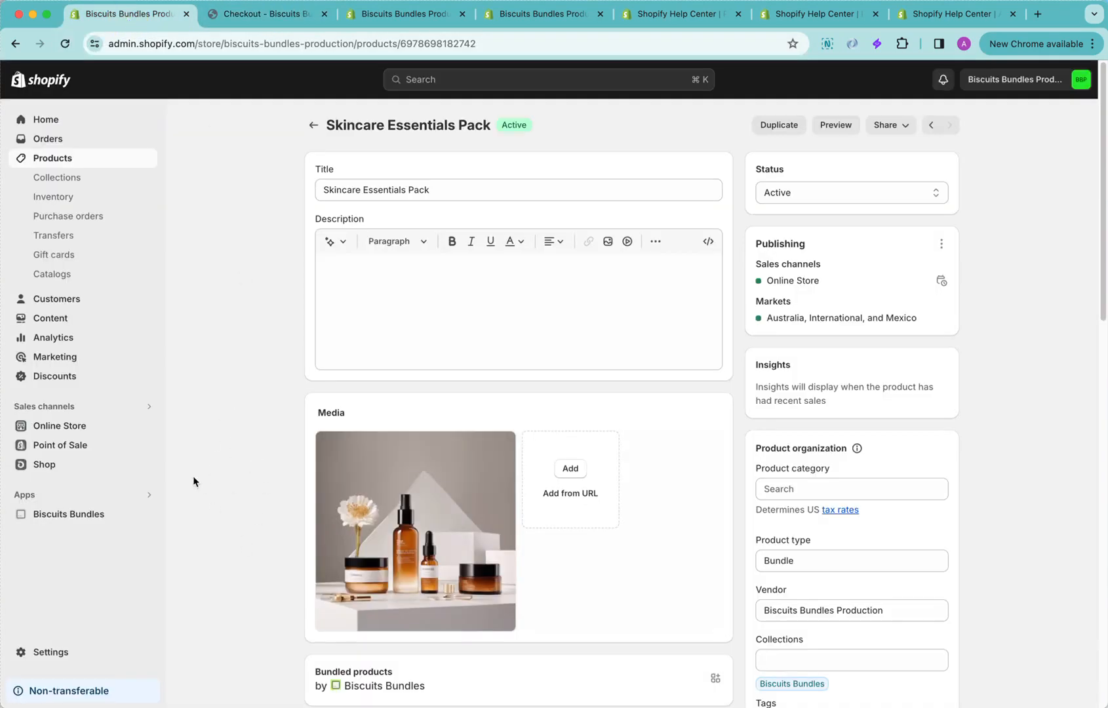
pyautogui.click(80, 428)
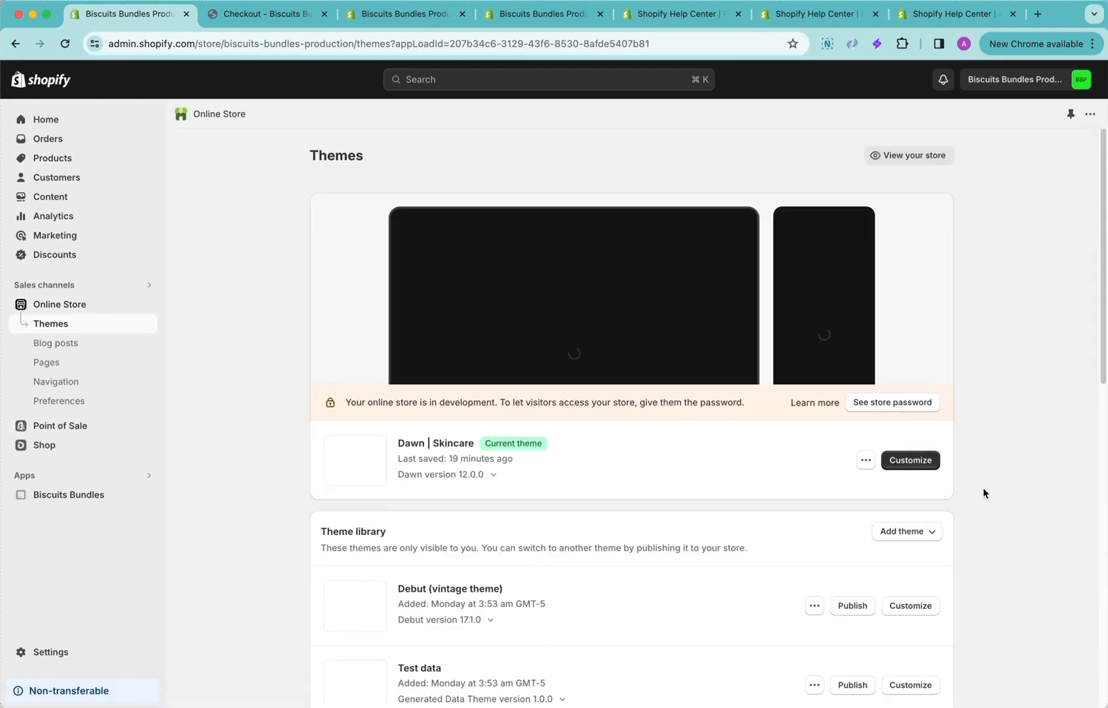
pyautogui.click(921, 461)
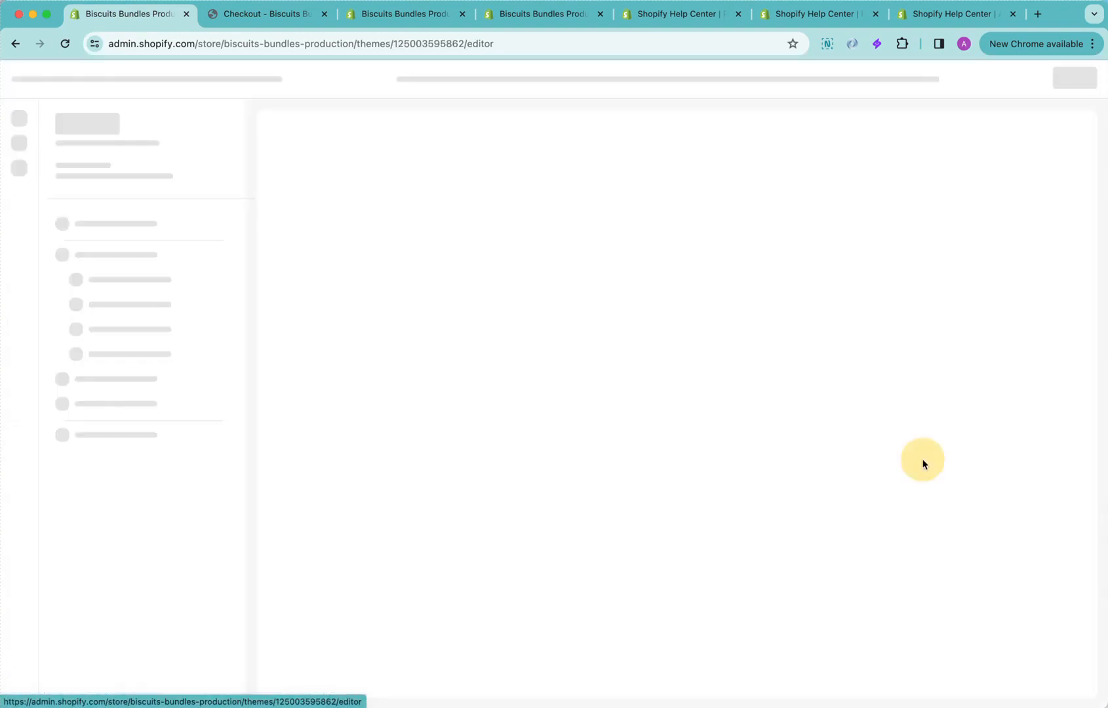
pyautogui.click(604, 79)
pyautogui.click(613, 185)
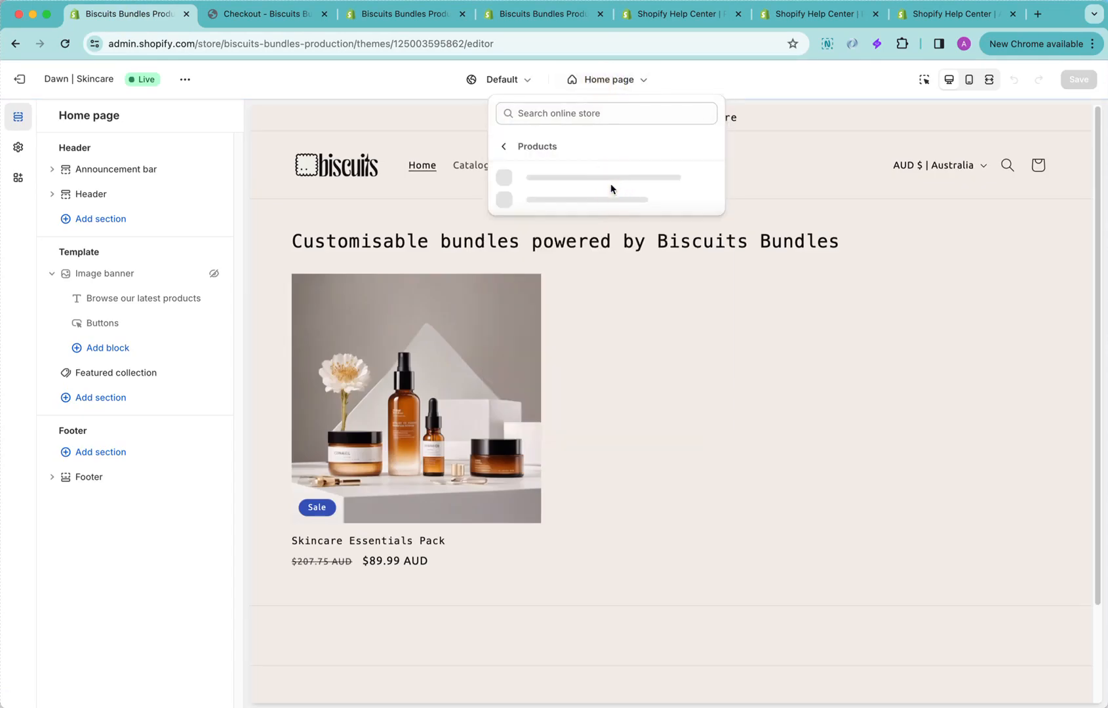
pyautogui.click(589, 181)
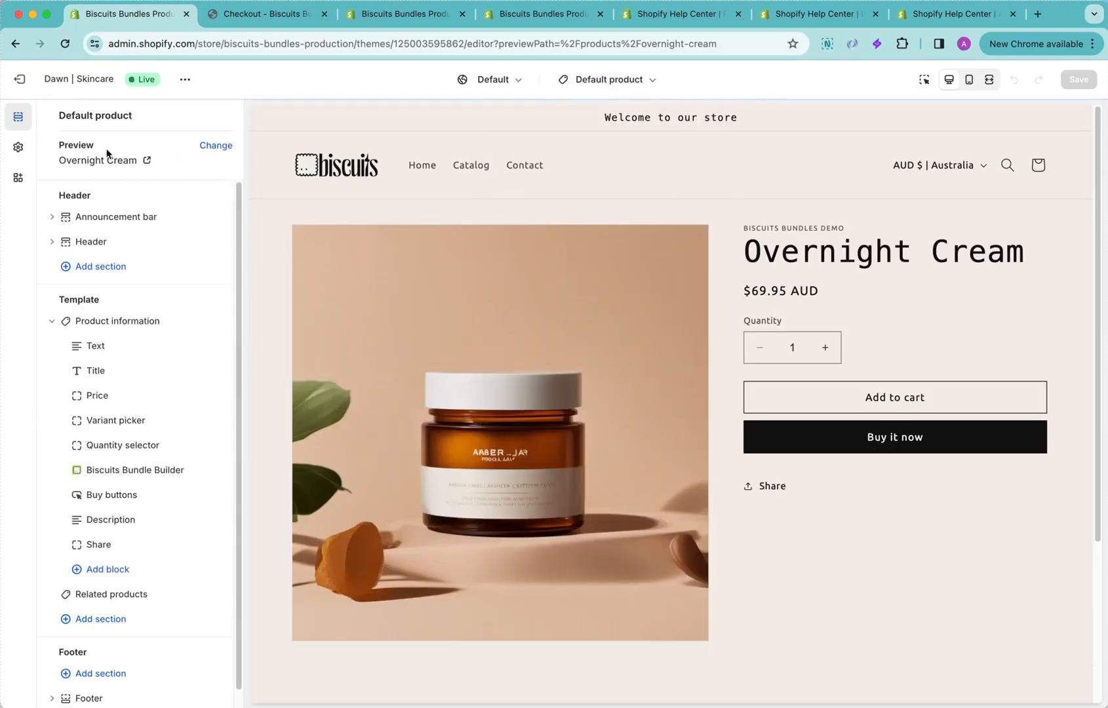
# Search the preview products for "skin" and switch the template preview to the Skincare Essentials Pack
pyautogui.click(216, 145)
pyautogui.click(181, 149)
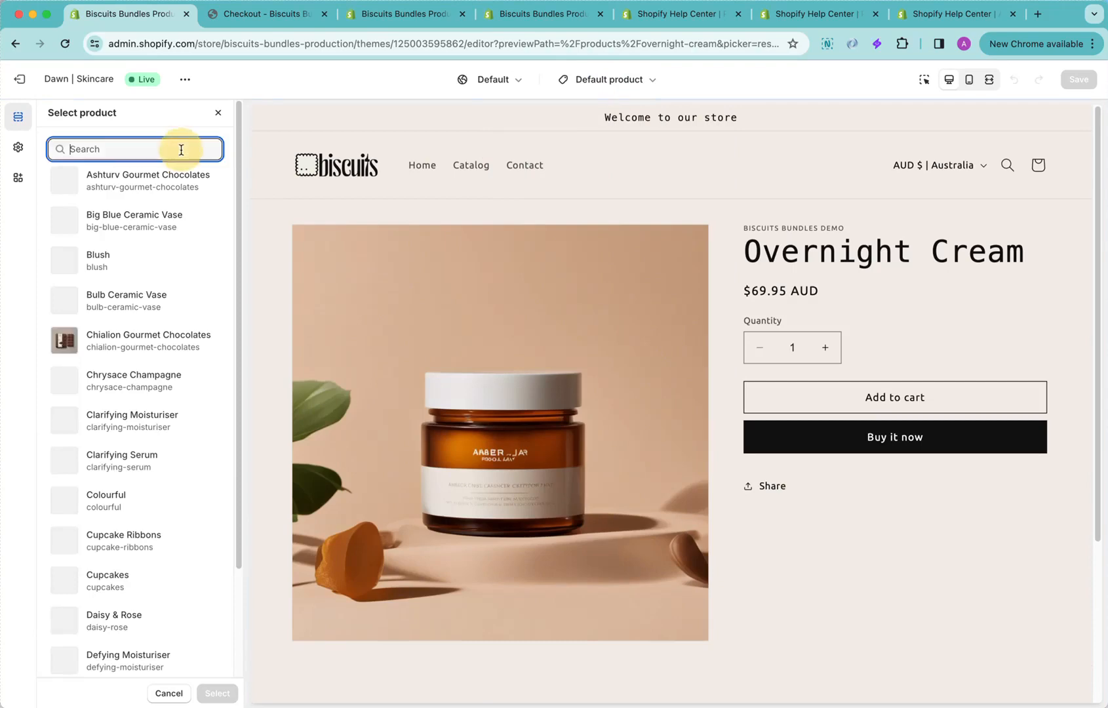
pyautogui.write('skin')
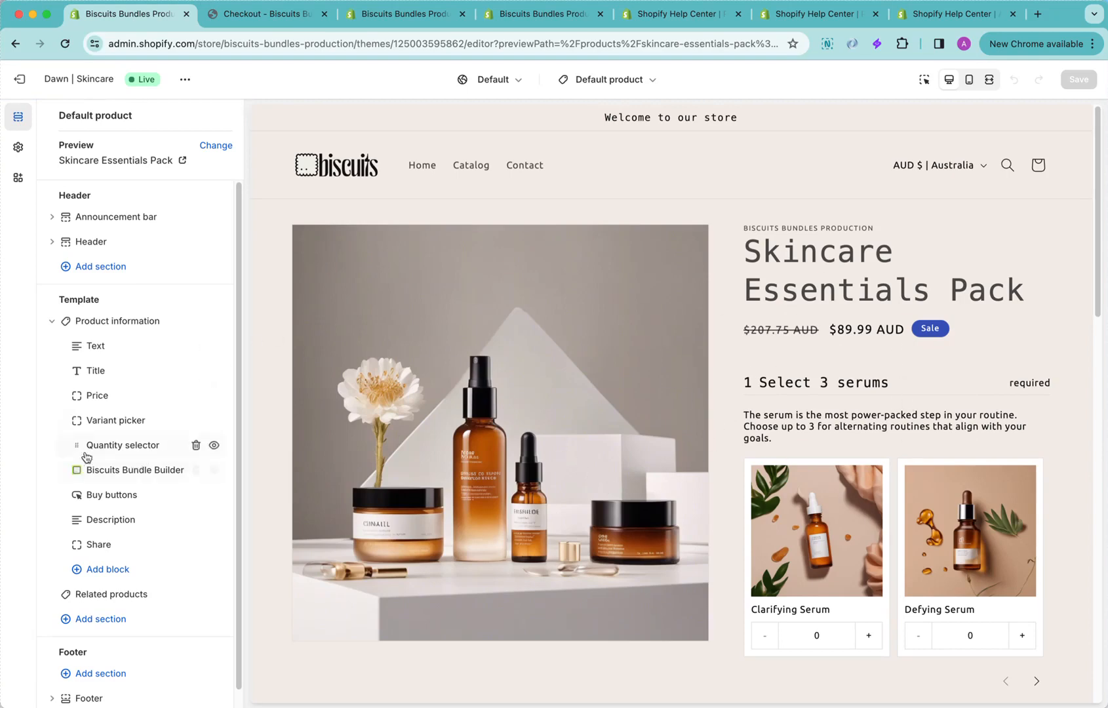
# Examine the Biscuits Bundle Builder block's product card, border and selection styling settings, and open the theme's product template choices
pyautogui.click(131, 472)
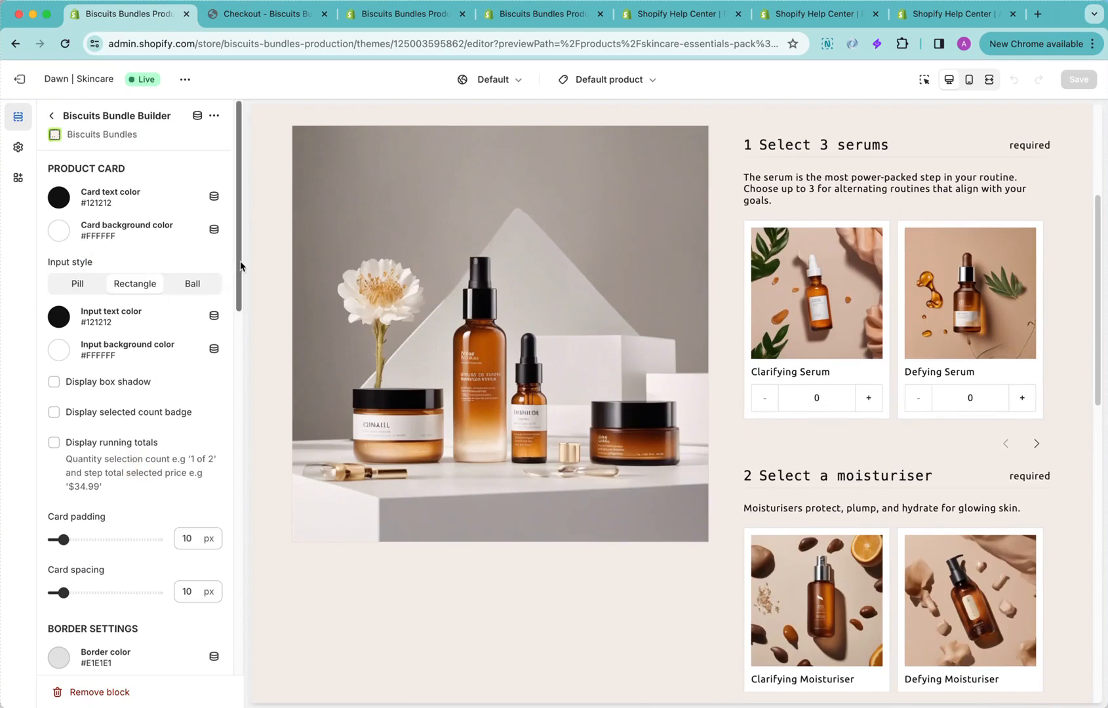
pyautogui.moveTo(240, 266); pyautogui.dragTo(269, 594)
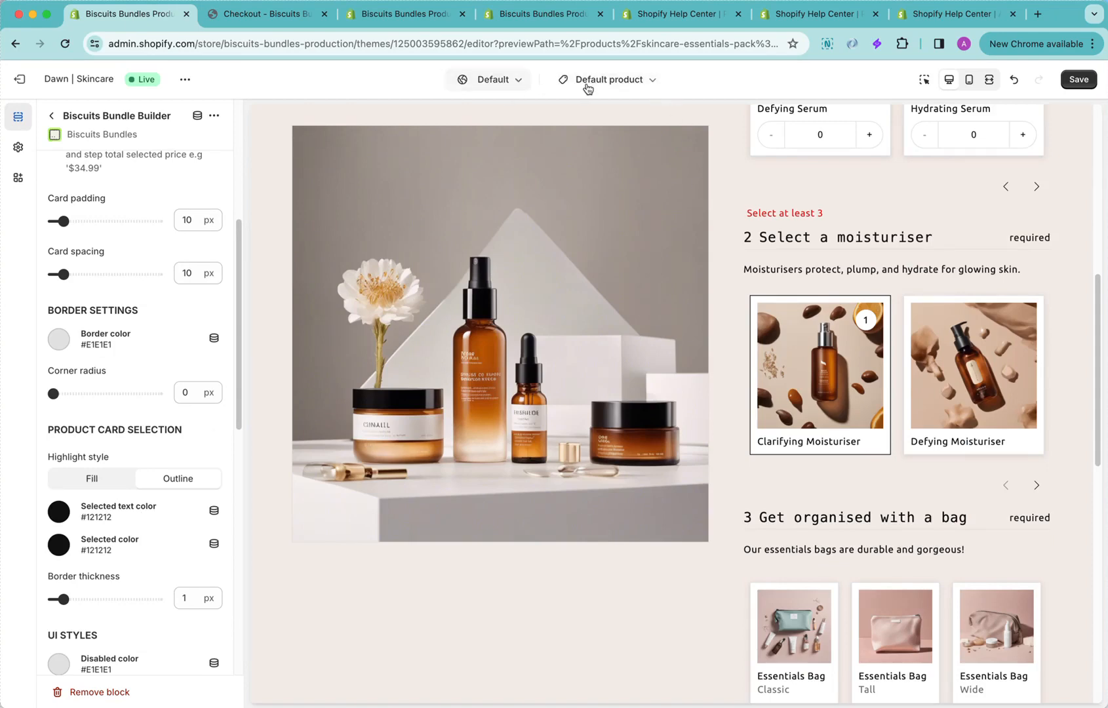
pyautogui.click(621, 89)
pyautogui.click(644, 178)
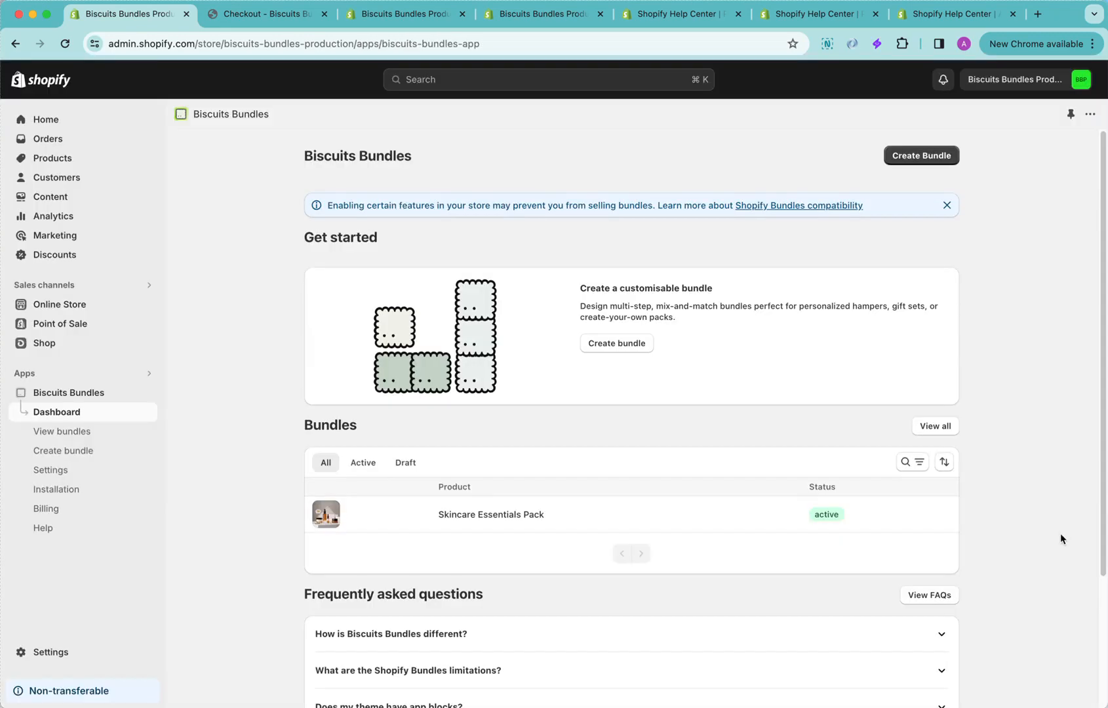
# Open the contact page for support from the Biscuits Bundles dashboard and look over its enquiry form
pyautogui.scroll(-3, 1061, 556)
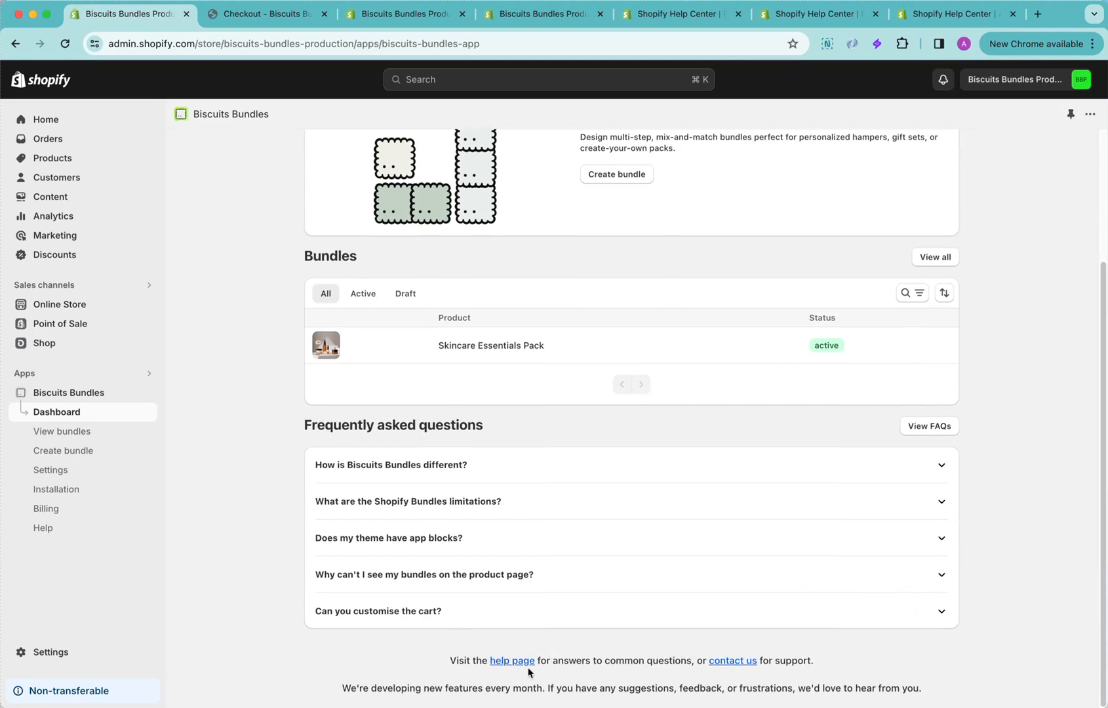
pyautogui.click(732, 660)
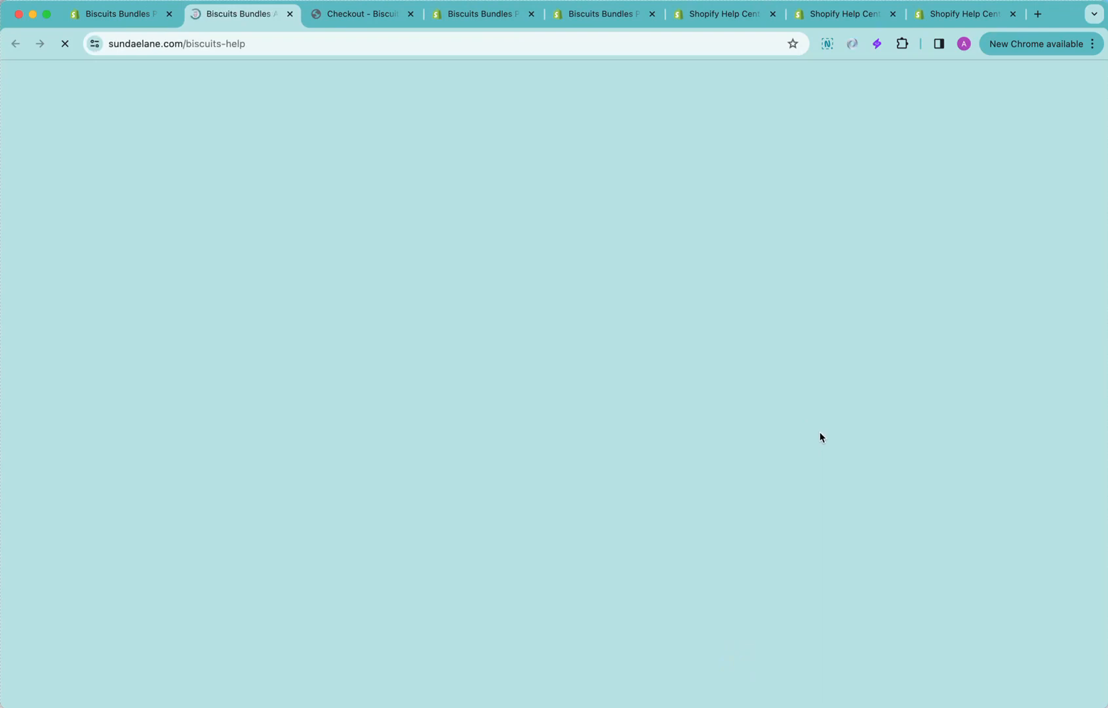
pyautogui.scroll(-4, 787, 409)
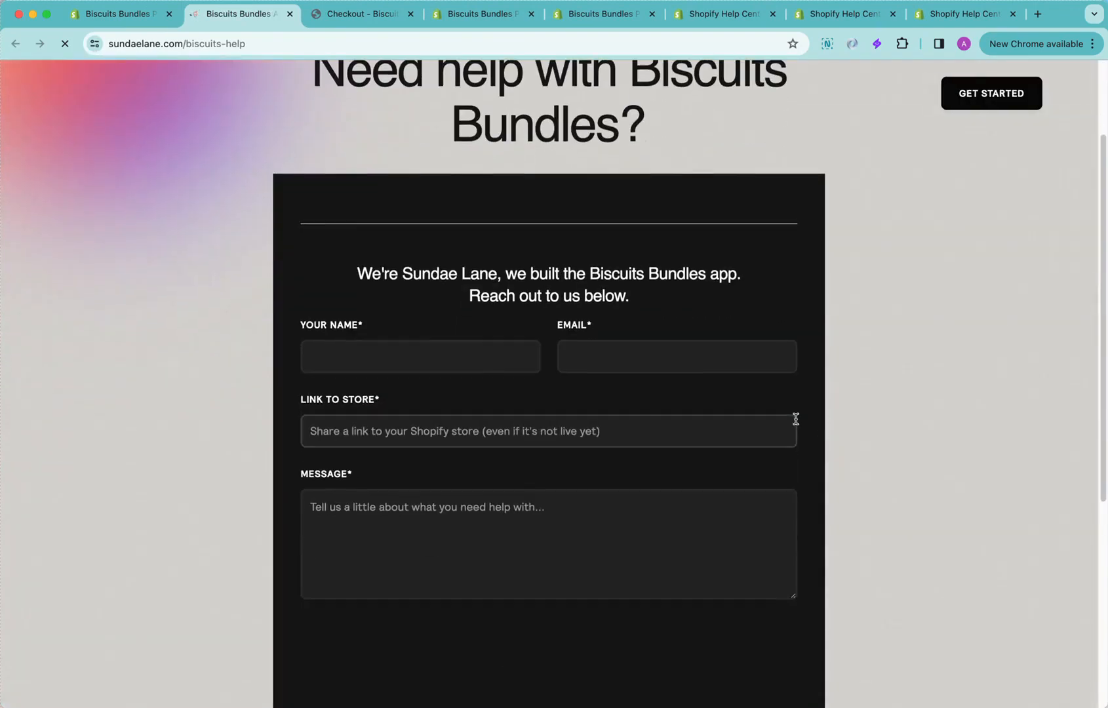
pyautogui.scroll(-2, 575, 491)
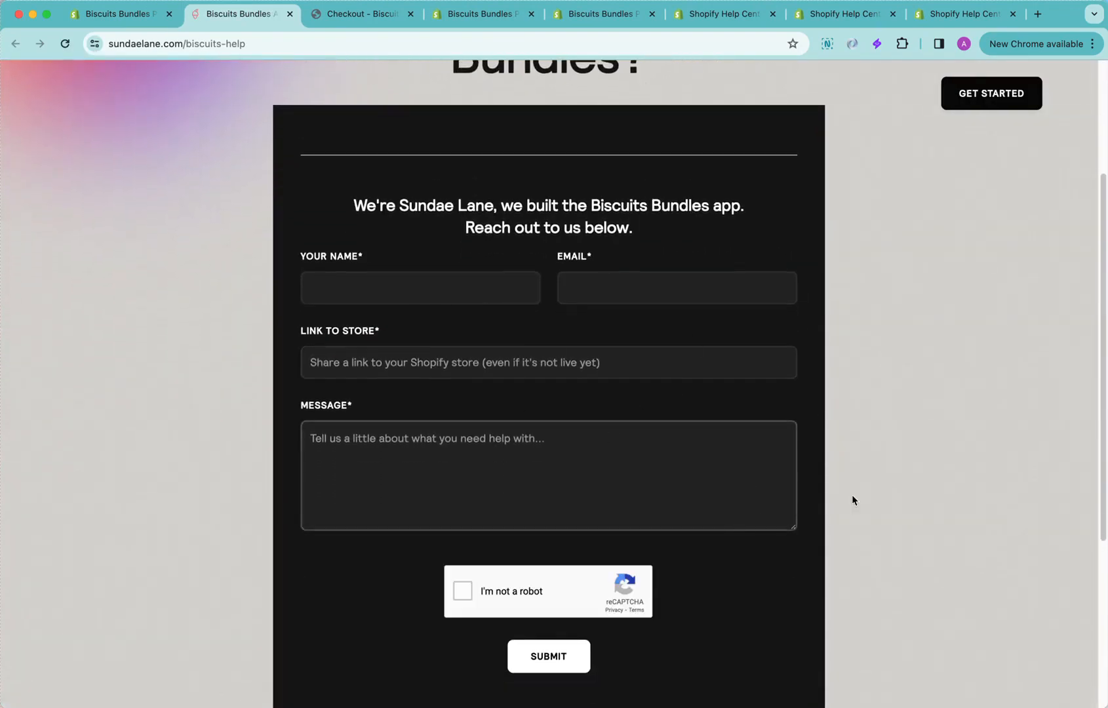